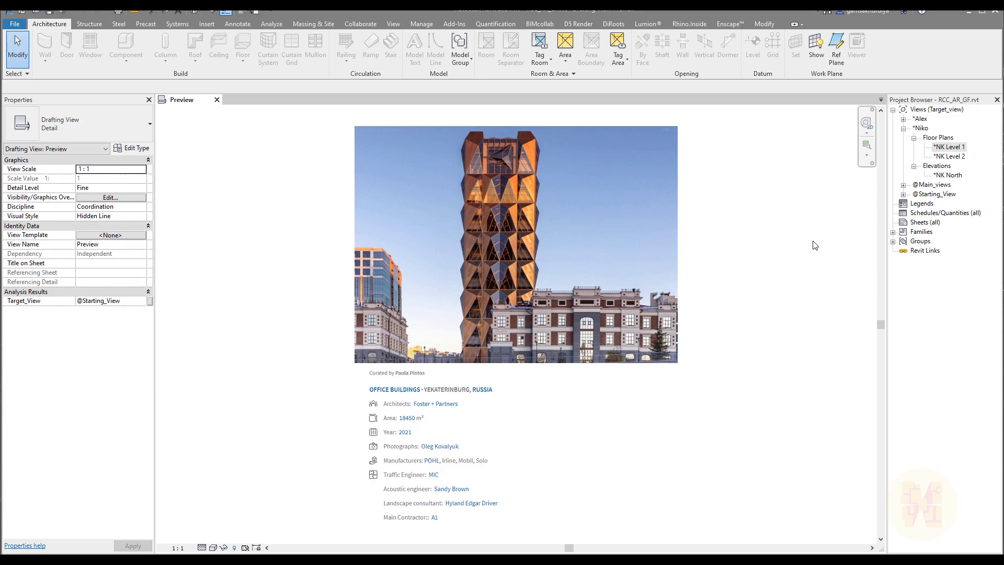
Open the *NK Level 1 floor plan and the *NK North elevation, and return to the Level 1 plan
{"action": "double_click", "coordinate": [948, 147]}
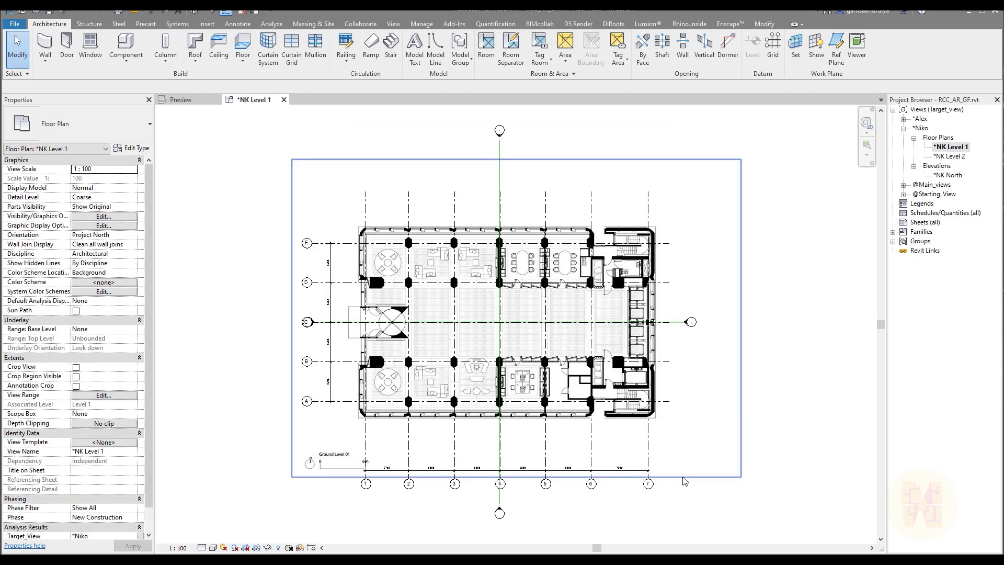
{"action": "double_click", "coordinate": [947, 175]}
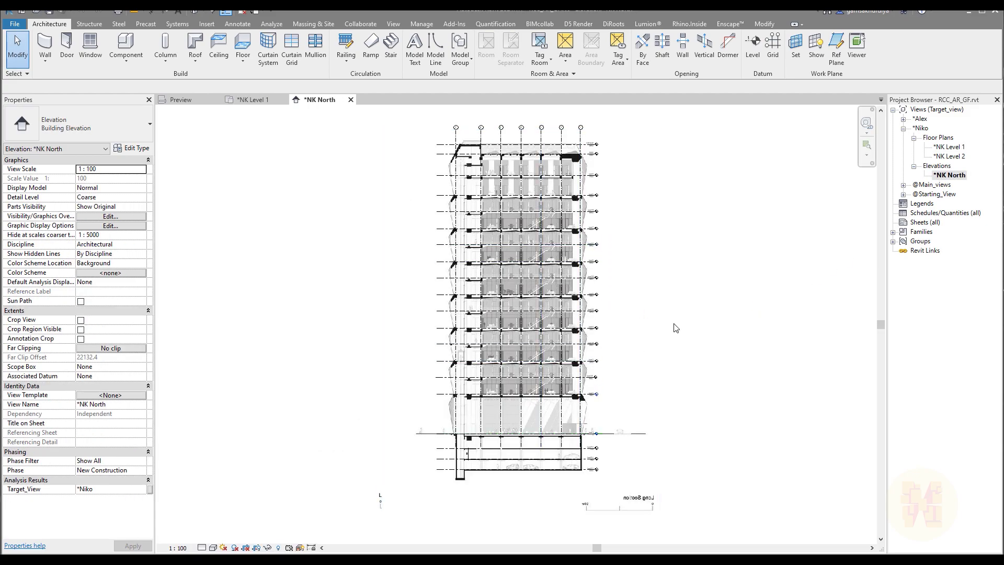
{"action": "double_click", "coordinate": [948, 147]}
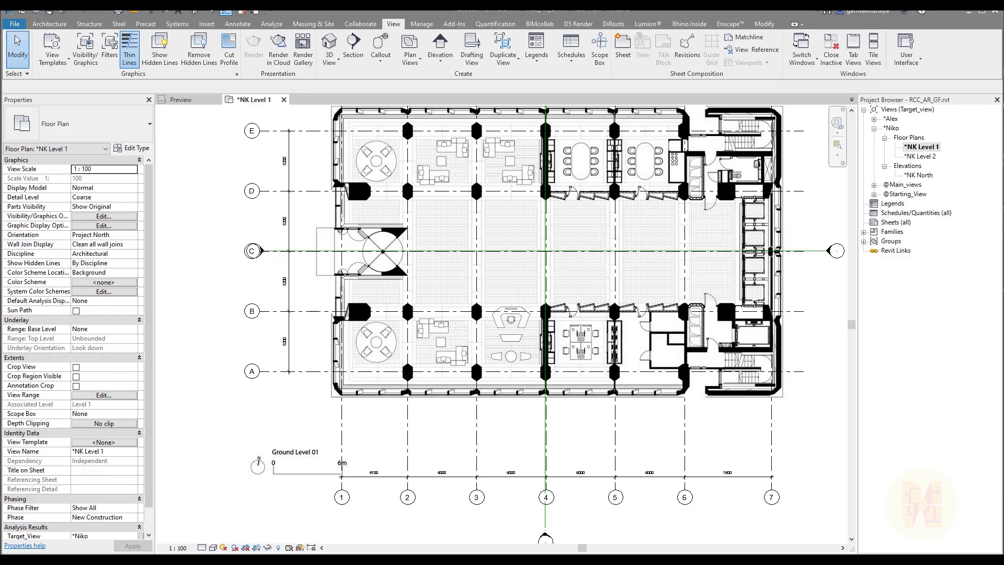
{"action": "middle_click_drag", "start_coordinate": [451, 299], "coordinate": [452, 322]}
{"action": "scroll", "coordinate": [444, 311], "scroll_direction": "down", "scroll_amount": 1}
{"action": "middle_click_drag", "start_coordinate": [446, 357], "coordinate": [456, 335]}
{"action": "scroll", "coordinate": [439, 344], "scroll_direction": "up", "scroll_amount": 1}
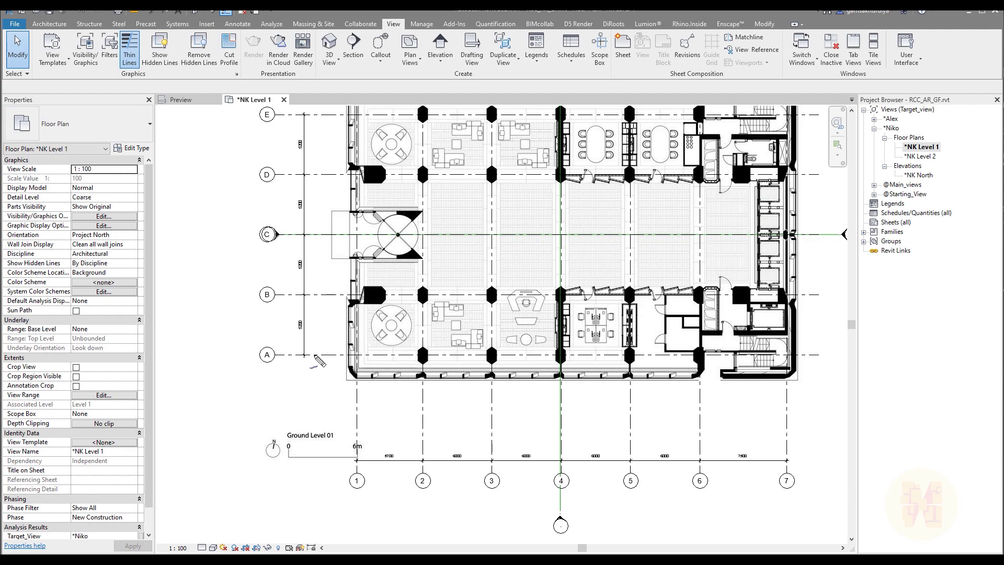
{"action": "mouse_move", "coordinate": [276, 356]}
{"action": "left_mouse_down"}
{"action": "mouse_move", "coordinate": [761, 361]}
{"action": "mouse_move", "coordinate": [249, 366]}
{"action": "mouse_move", "coordinate": [264, 347]}
{"action": "mouse_move", "coordinate": [256, 360]}
{"action": "mouse_move", "coordinate": [270, 359]}
{"action": "left_mouse_up"}
{"action": "mouse_move", "coordinate": [360, 475]}
{"action": "left_mouse_down"}
{"action": "mouse_move", "coordinate": [341, 486]}
{"action": "mouse_move", "coordinate": [348, 471]}
{"action": "mouse_move", "coordinate": [360, 493]}
{"action": "left_mouse_up"}
{"action": "left_click_drag", "start_coordinate": [355, 114], "coordinate": [359, 477]}
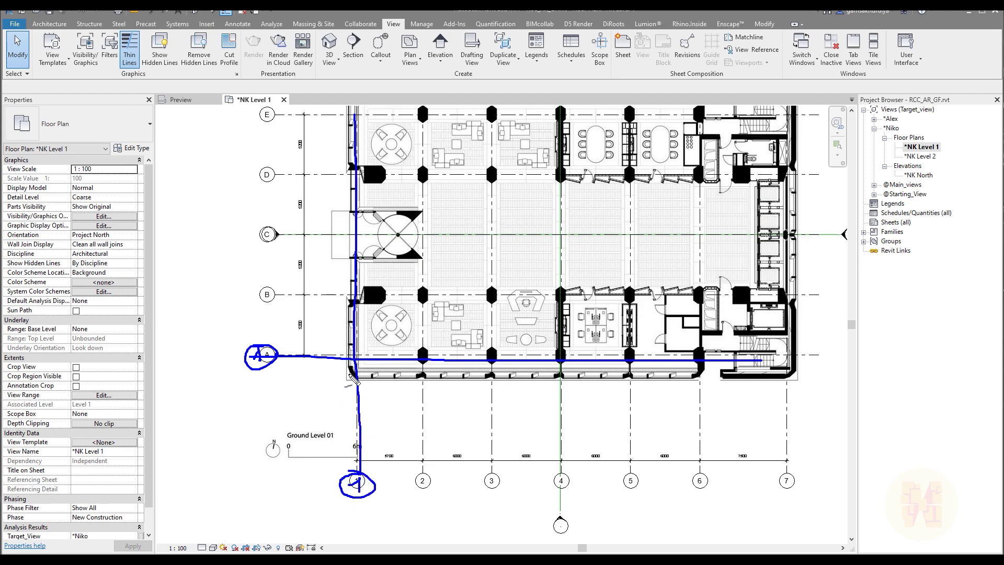
{"action": "mouse_move", "coordinate": [354, 346]}
{"action": "left_mouse_down"}
{"action": "mouse_move", "coordinate": [335, 366]}
{"action": "mouse_move", "coordinate": [358, 397]}
{"action": "mouse_move", "coordinate": [376, 363]}
{"action": "mouse_move", "coordinate": [355, 345]}
{"action": "mouse_move", "coordinate": [341, 384]}
{"action": "mouse_move", "coordinate": [366, 385]}
{"action": "left_mouse_up"}
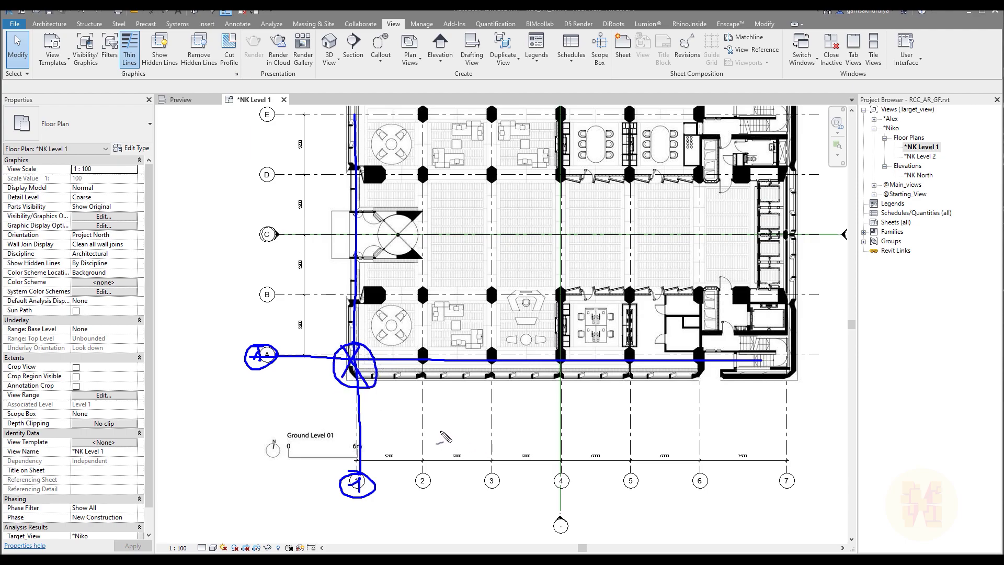
{"action": "key", "text": "Escape"}
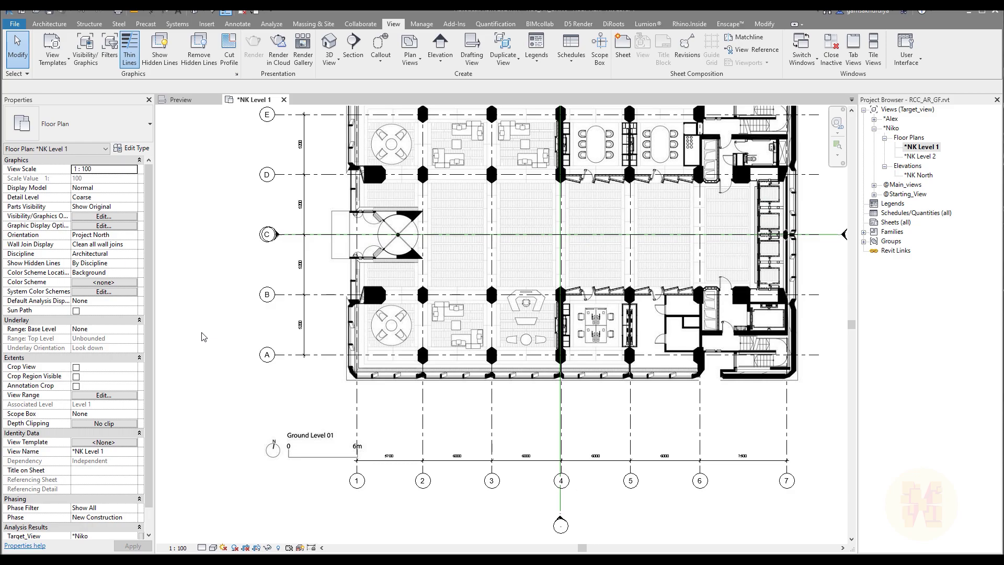
{"action": "key", "text": "v"}
{"action": "key", "text": "g"}
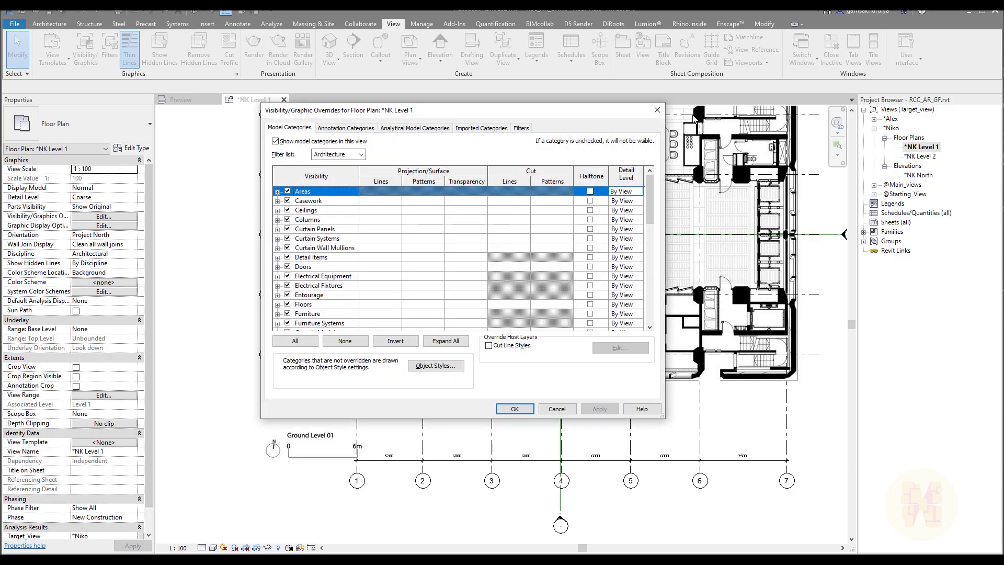
{"action": "left_click", "coordinate": [660, 109]}
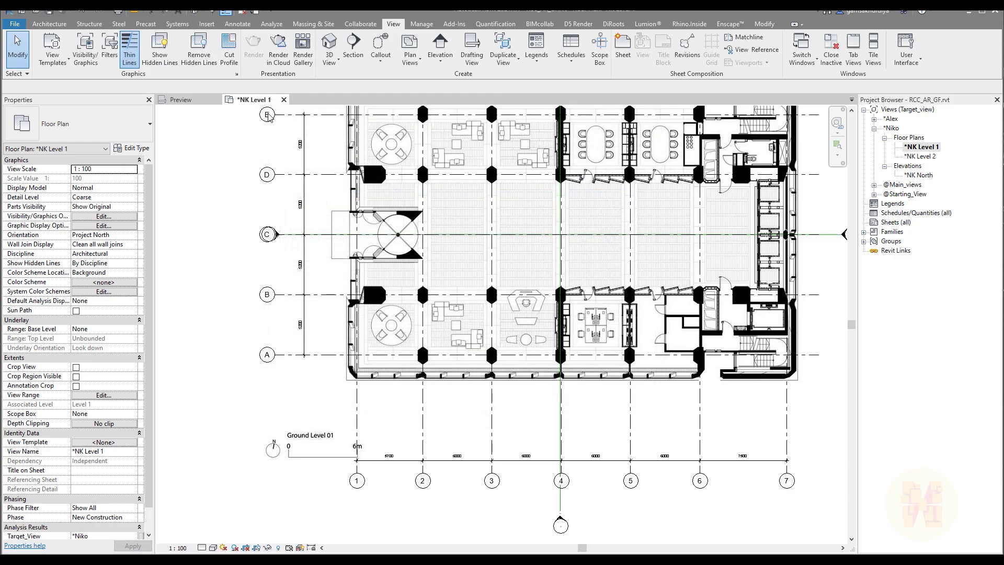
Make the Project Base Point and Survey Point under the Site category visible in the Level 1 floor plan
{"action": "left_click", "coordinate": [86, 52]}
{"action": "scroll", "coordinate": [369, 268], "scroll_direction": "down", "scroll_amount": 6}
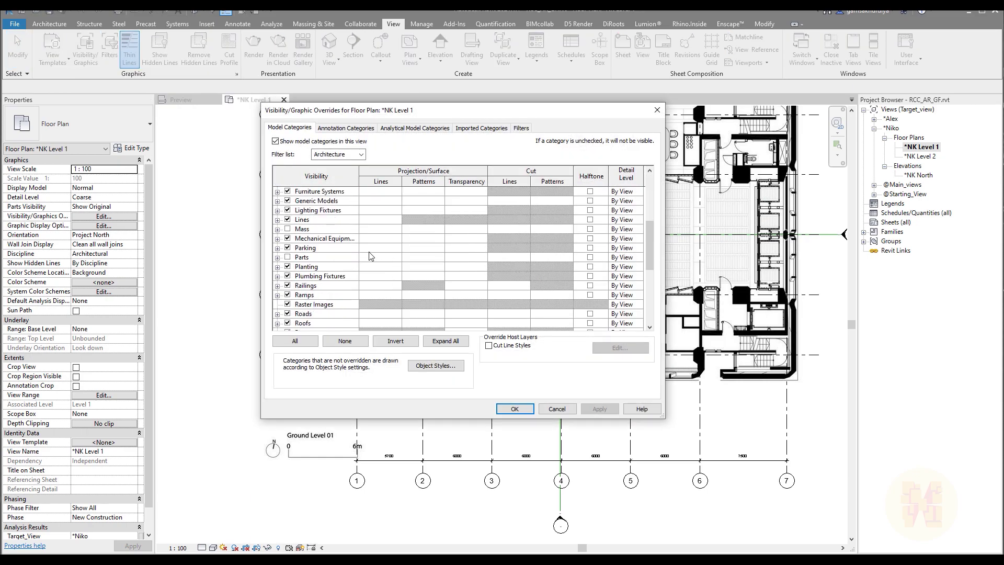
{"action": "scroll", "coordinate": [325, 242], "scroll_direction": "down", "scroll_amount": 2}
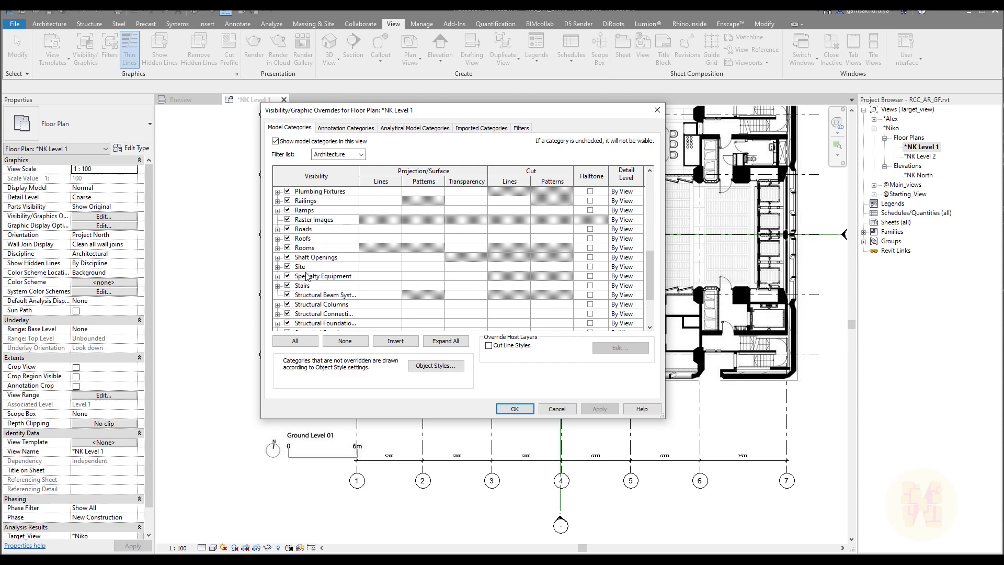
{"action": "left_click", "coordinate": [278, 266]}
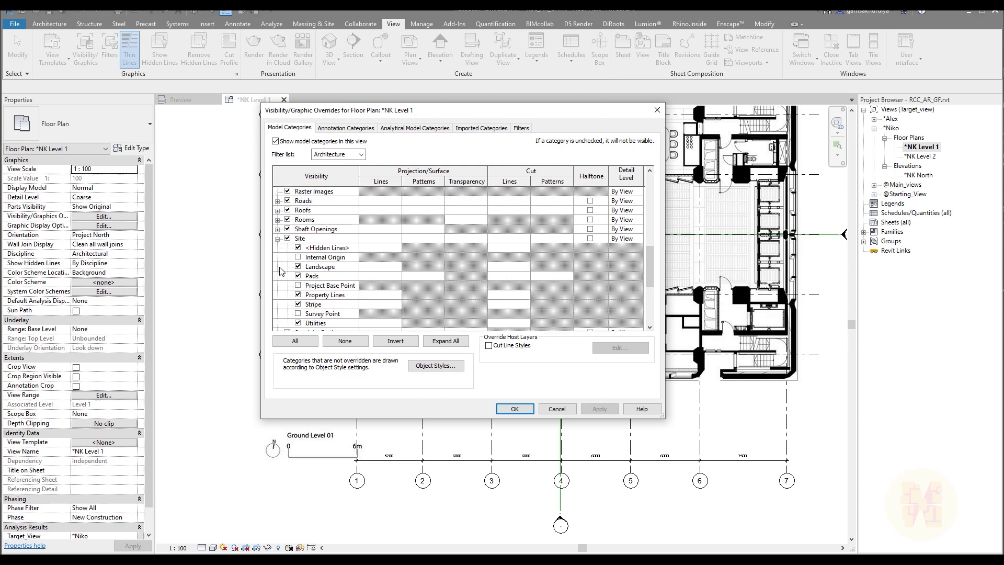
{"action": "scroll", "coordinate": [308, 280], "scroll_direction": "down", "scroll_amount": 2}
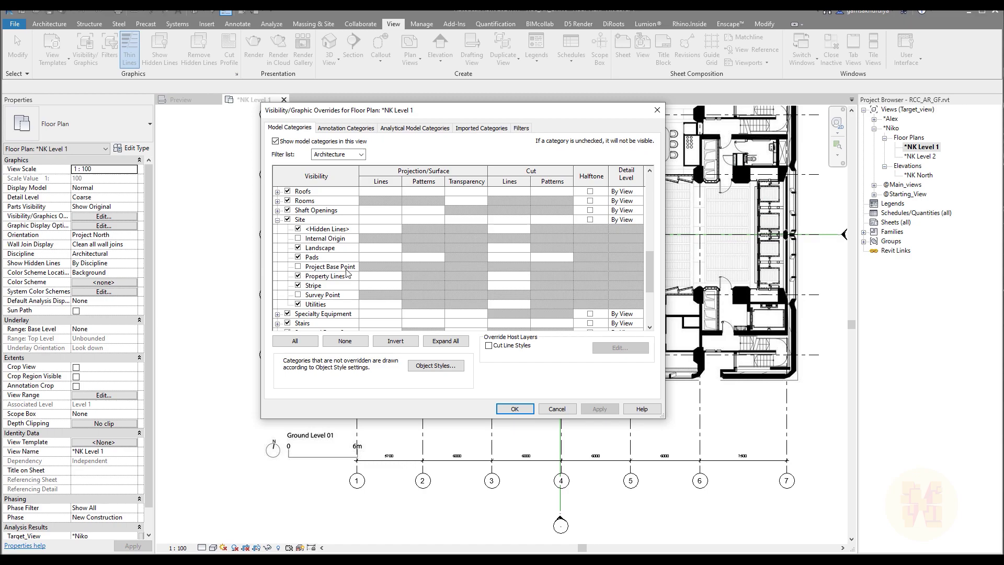
{"action": "left_click", "coordinate": [299, 267]}
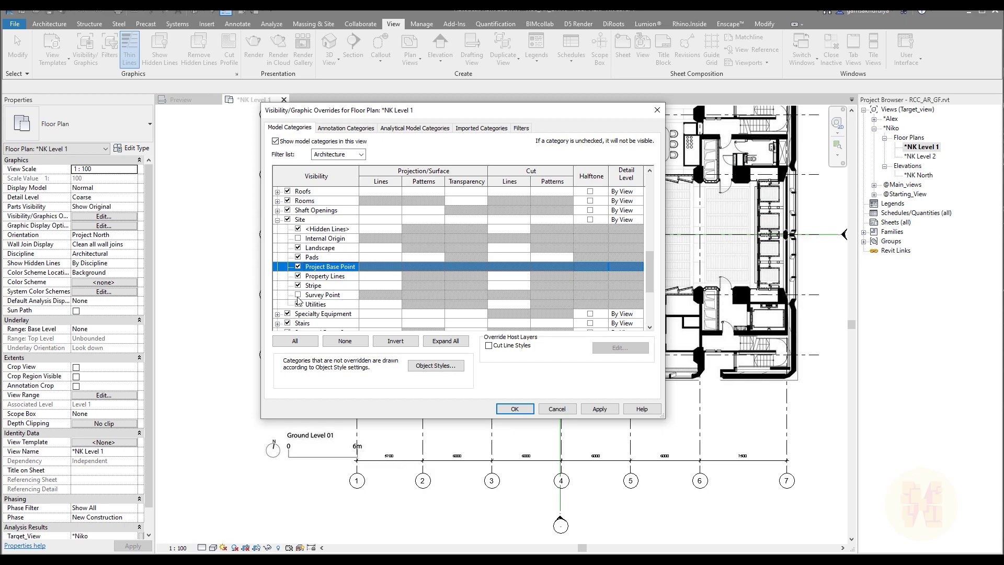
{"action": "left_click", "coordinate": [299, 295]}
{"action": "left_click", "coordinate": [515, 408]}
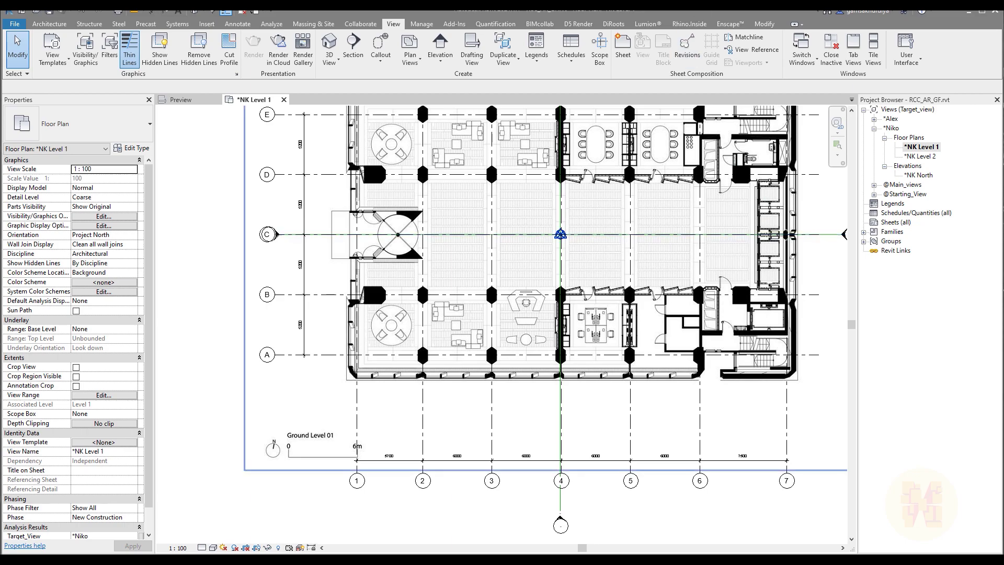
{"action": "mouse_move", "coordinate": [583, 236]}
{"action": "left_mouse_down"}
{"action": "mouse_move", "coordinate": [568, 218]}
{"action": "mouse_move", "coordinate": [586, 230]}
{"action": "mouse_move", "coordinate": [375, 355]}
{"action": "mouse_move", "coordinate": [378, 336]}
{"action": "mouse_move", "coordinate": [355, 358]}
{"action": "left_mouse_up"}
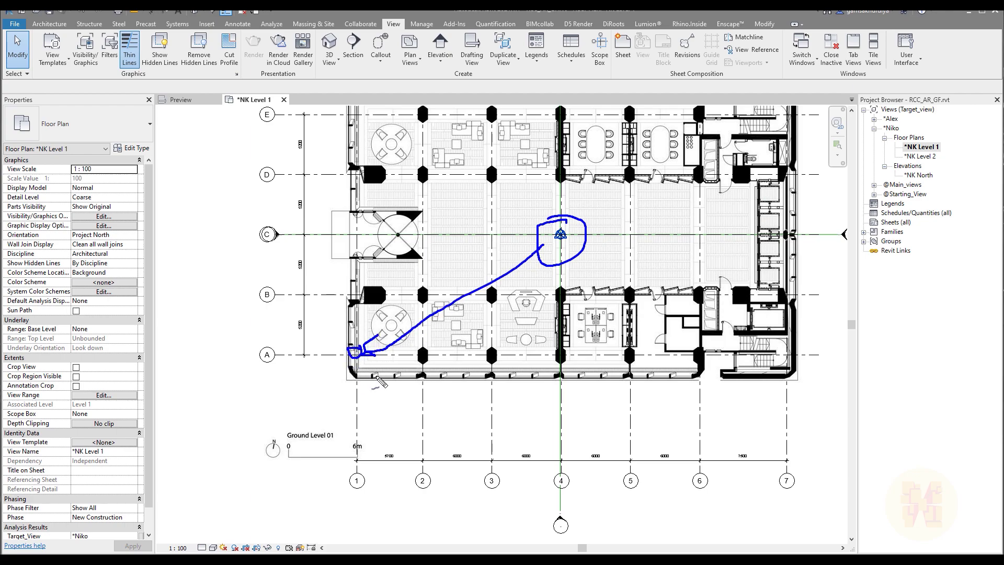
{"action": "key", "text": "Escape"}
Select the project base point near the crossing of grids C and 4 to check its coordinates
{"action": "scroll", "coordinate": [583, 223], "scroll_direction": "up", "scroll_amount": 3}
{"action": "scroll", "coordinate": [576, 230], "scroll_direction": "up", "scroll_amount": 1}
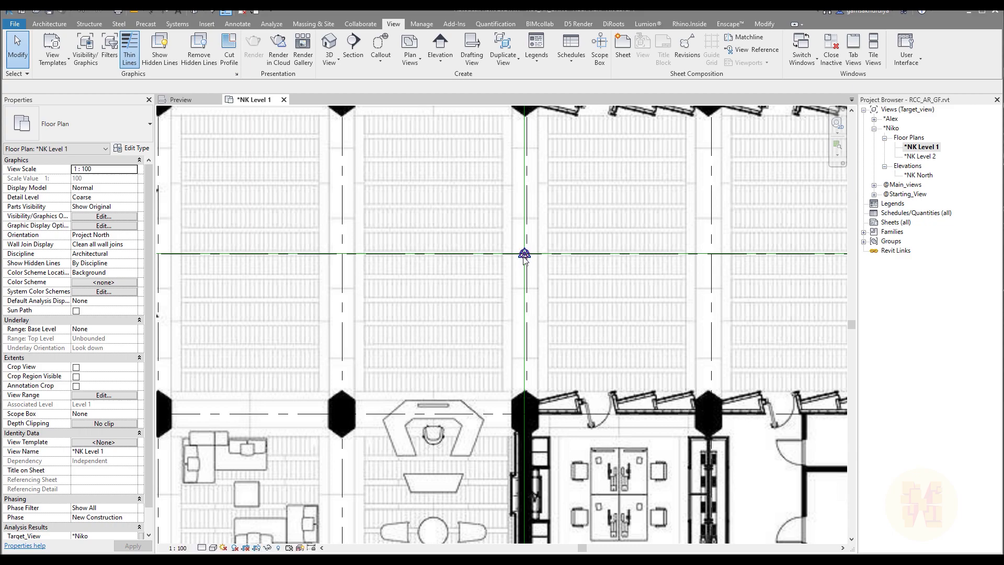
{"action": "left_click", "coordinate": [524, 255]}
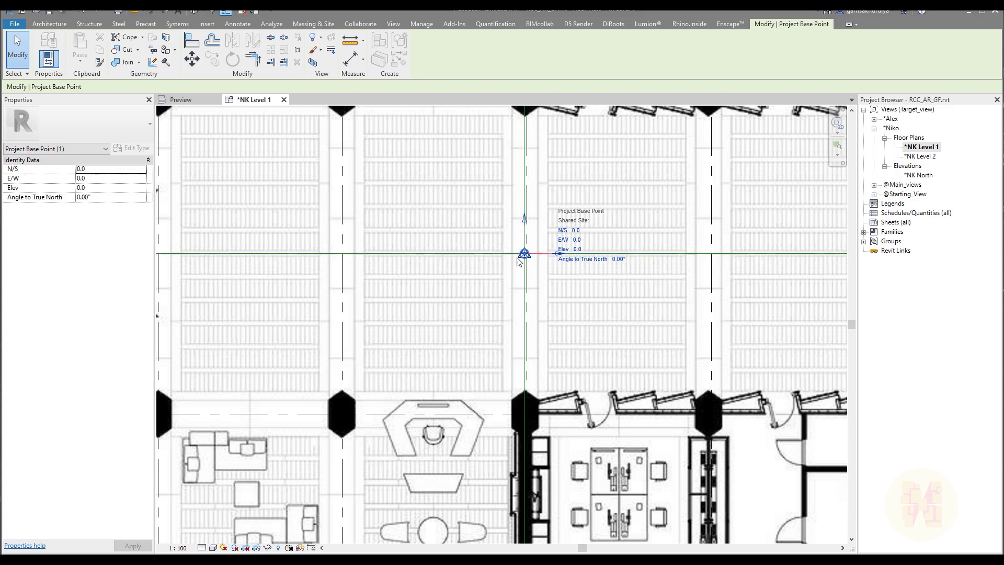
Move the survey point from its place near the crossing of grids C and 4 to the intersection of grids A and 1
{"action": "left_click", "coordinate": [524, 255]}
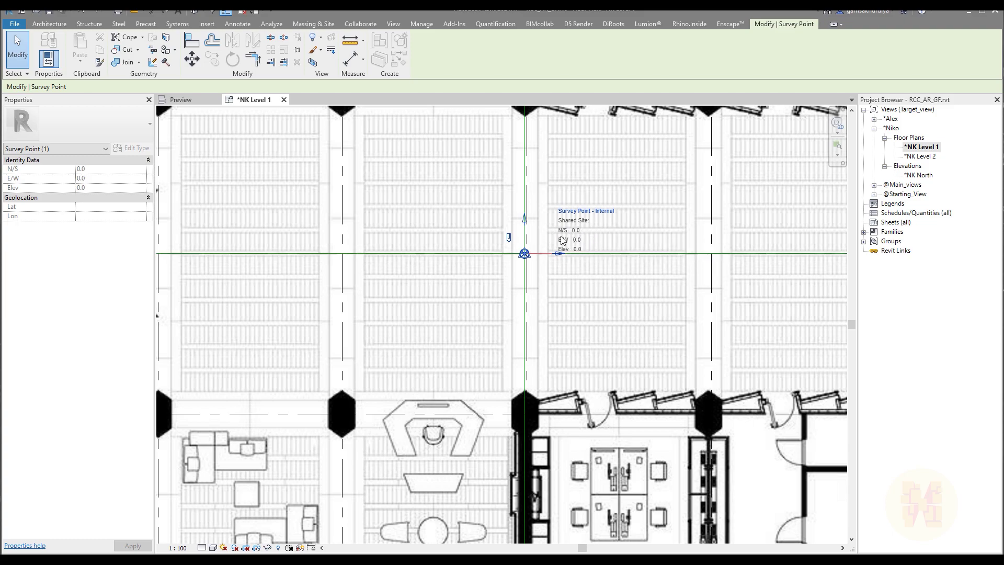
{"action": "scroll", "coordinate": [566, 227], "scroll_direction": "down", "scroll_amount": 2}
{"action": "scroll", "coordinate": [566, 226], "scroll_direction": "down", "scroll_amount": 1}
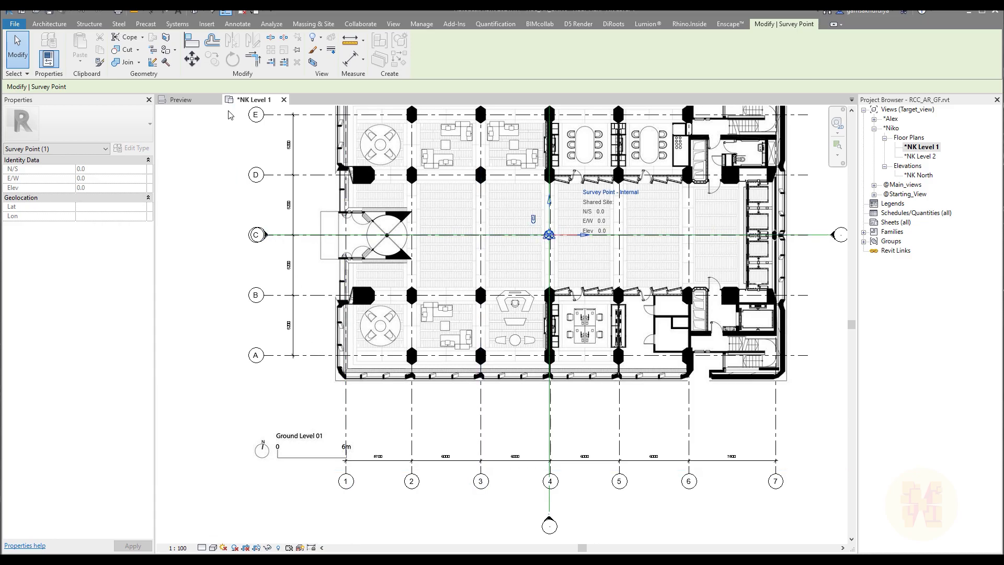
{"action": "left_click", "coordinate": [191, 58]}
{"action": "scroll", "coordinate": [571, 239], "scroll_direction": "up", "scroll_amount": 4}
{"action": "left_click", "coordinate": [572, 239]}
{"action": "middle_click_drag", "start_coordinate": [307, 327], "coordinate": [735, 99]}
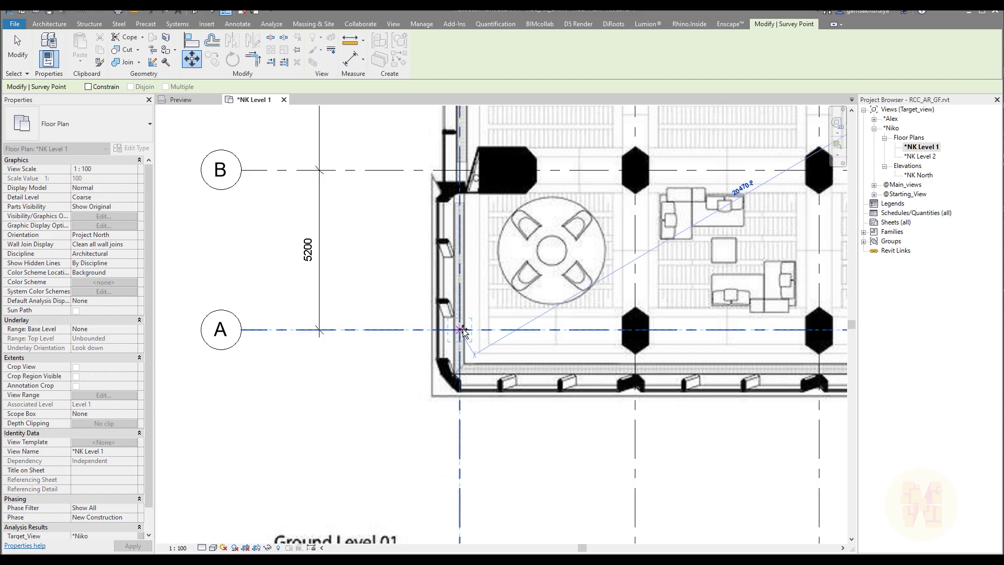
{"action": "left_click", "coordinate": [463, 328]}
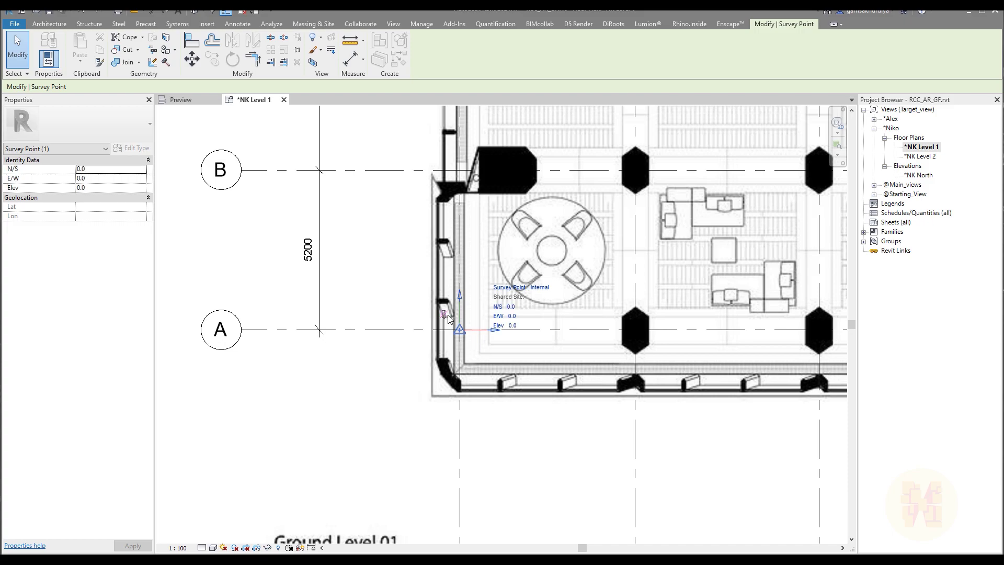
Unclip the survey point and move it outside the building corner at grids A and 1, to about N/S -2280, E/W -2978
{"action": "left_click_drag", "start_coordinate": [459, 330], "coordinate": [369, 400]}
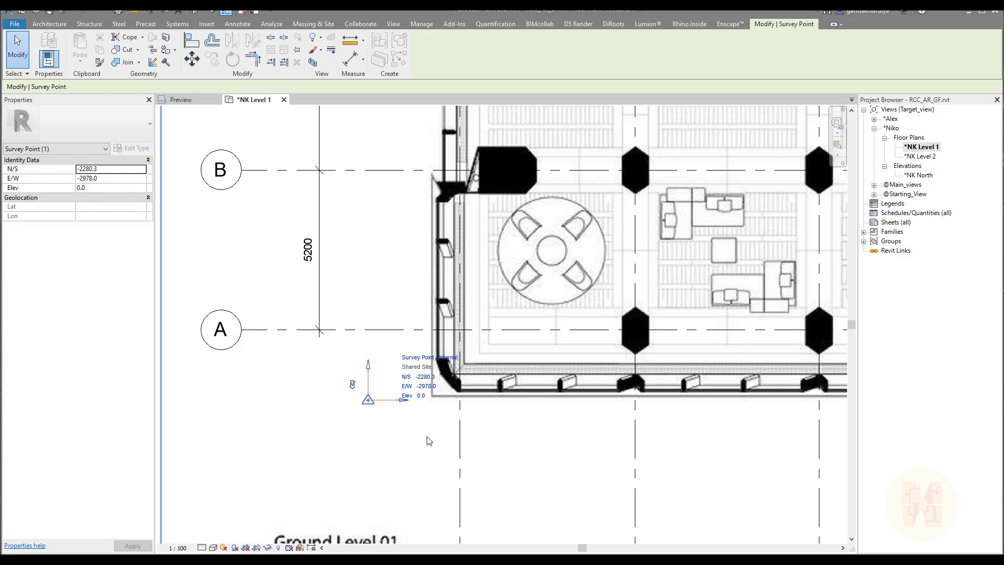
Return the survey point to the intersection of grids A and 1 and clip it again
{"action": "left_click", "coordinate": [434, 425]}
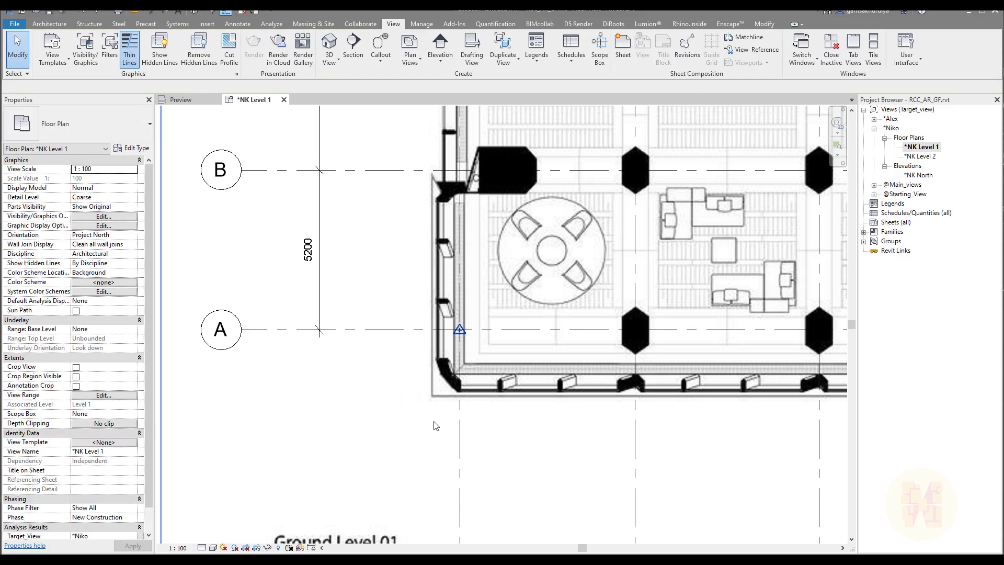
{"action": "left_click", "coordinate": [463, 335]}
{"action": "left_click", "coordinate": [464, 336]}
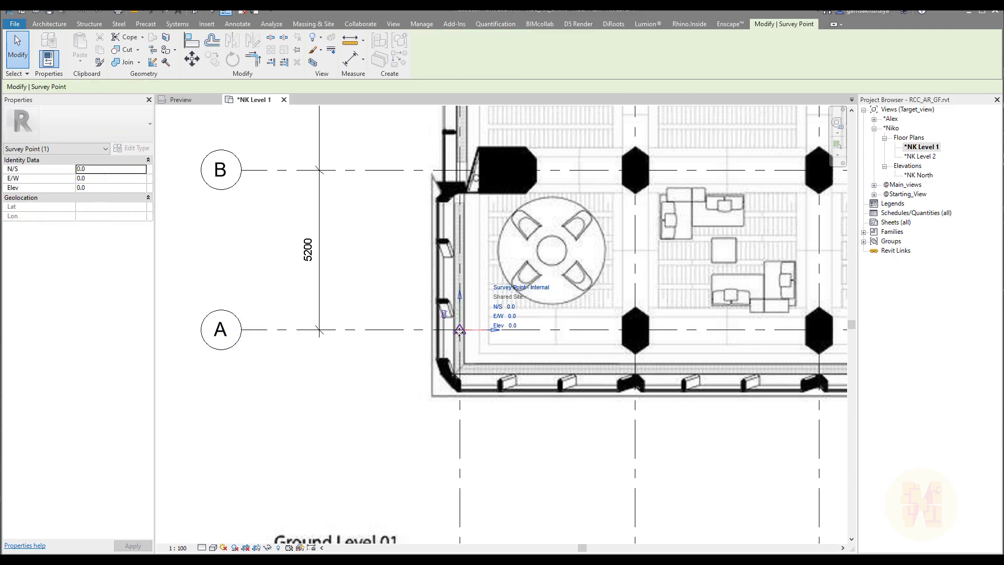
{"action": "left_click", "coordinate": [444, 316]}
Select the project base point near the crossing of grids C and 4 to check its coordinates relative to the survey point
{"action": "scroll", "coordinate": [416, 366], "scroll_direction": "down", "scroll_amount": 3}
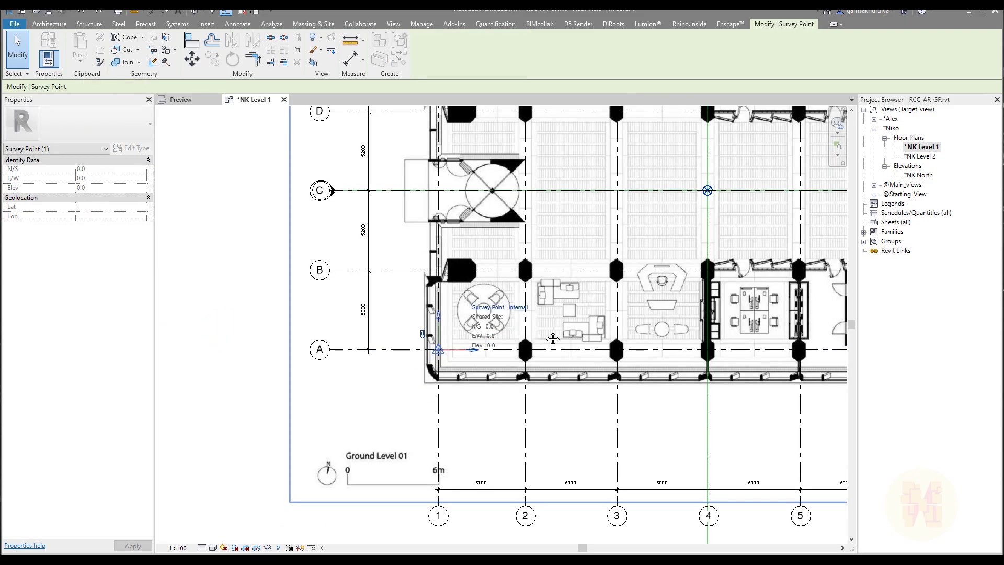
{"action": "middle_click_drag", "start_coordinate": [565, 334], "coordinate": [386, 417]}
{"action": "key", "text": "Escape"}
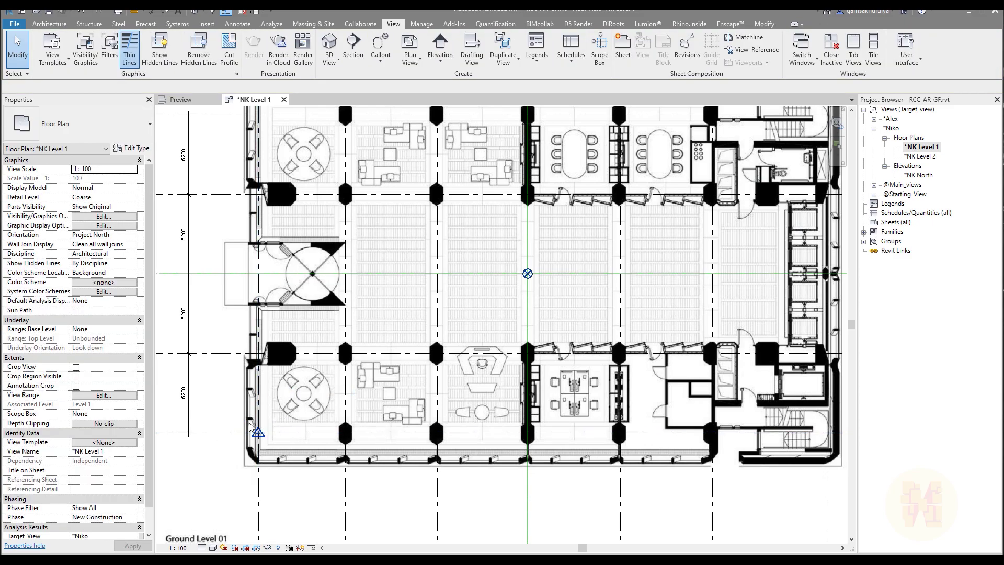
{"action": "left_click", "coordinate": [527, 274]}
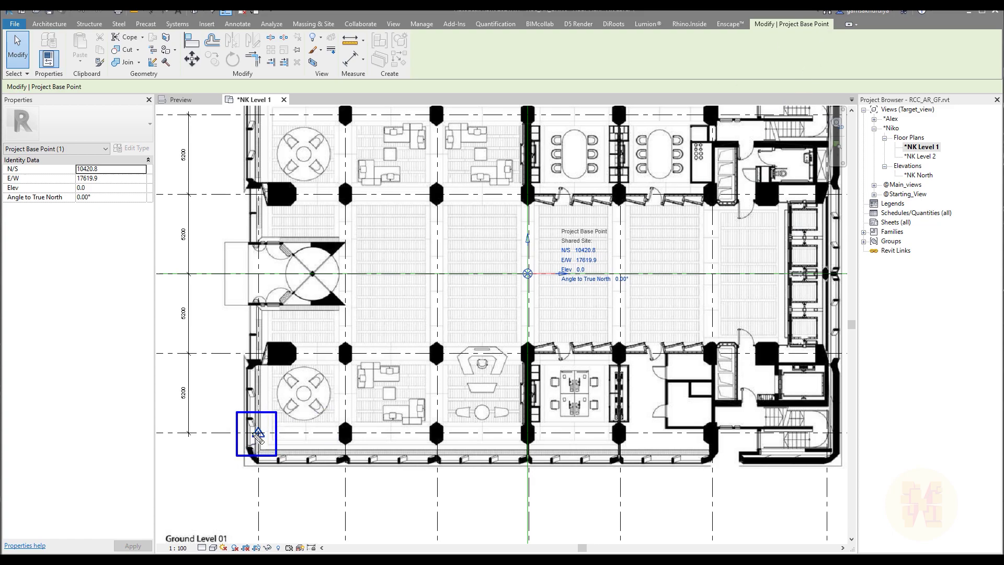
{"action": "mouse_move", "coordinate": [259, 470]}
{"action": "left_mouse_down"}
{"action": "mouse_move", "coordinate": [274, 491]}
{"action": "mouse_move", "coordinate": [287, 468]}
{"action": "mouse_move", "coordinate": [284, 484]}
{"action": "mouse_move", "coordinate": [298, 484]}
{"action": "mouse_move", "coordinate": [313, 465]}
{"action": "left_mouse_up"}
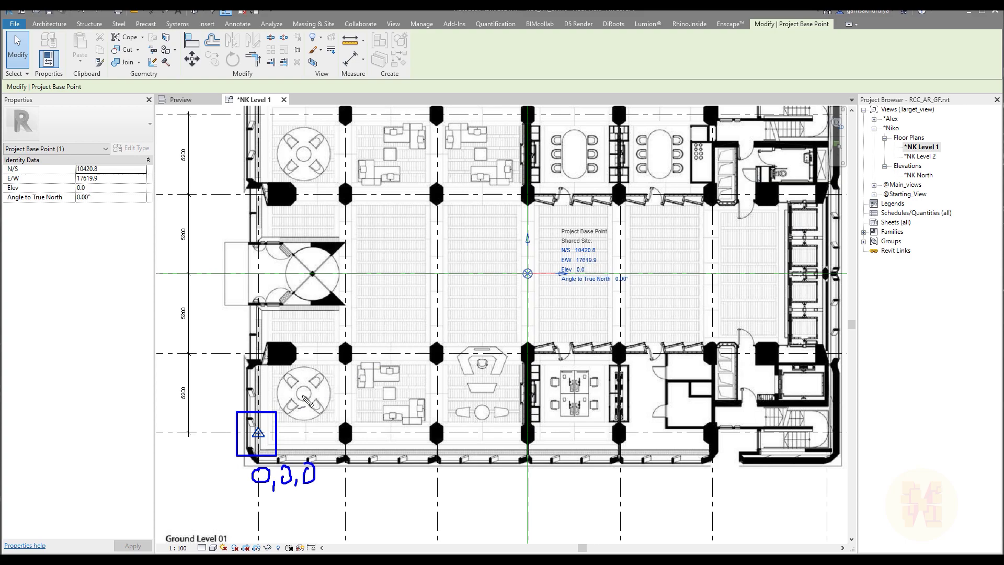
{"action": "mouse_move", "coordinate": [258, 416]}
{"action": "left_mouse_down"}
{"action": "mouse_move", "coordinate": [261, 272]}
{"action": "mouse_move", "coordinate": [250, 252]}
{"action": "left_mouse_up"}
{"action": "left_click_drag", "start_coordinate": [270, 218], "coordinate": [278, 252]}
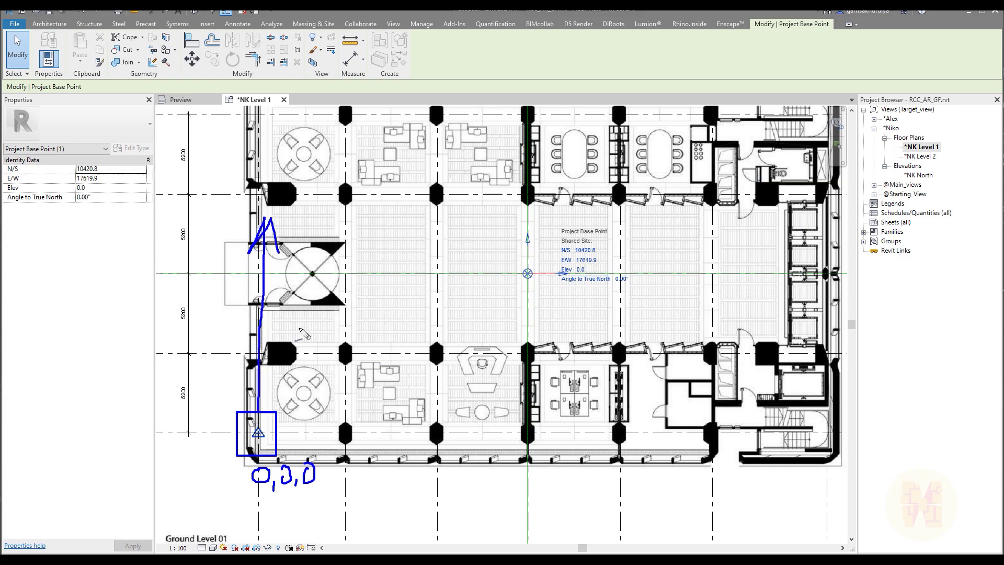
{"action": "mouse_move", "coordinate": [210, 293]}
{"action": "left_mouse_down"}
{"action": "mouse_move", "coordinate": [203, 331]}
{"action": "mouse_move", "coordinate": [213, 322]}
{"action": "mouse_move", "coordinate": [247, 343]}
{"action": "left_mouse_up"}
{"action": "mouse_move", "coordinate": [280, 434]}
{"action": "left_mouse_down"}
{"action": "mouse_move", "coordinate": [471, 432]}
{"action": "mouse_move", "coordinate": [575, 446]}
{"action": "mouse_move", "coordinate": [607, 434]}
{"action": "left_mouse_up"}
{"action": "left_click_drag", "start_coordinate": [552, 419], "coordinate": [610, 421]}
{"action": "left_click_drag", "start_coordinate": [373, 473], "coordinate": [407, 448]}
{"action": "mouse_move", "coordinate": [408, 448]}
{"action": "left_mouse_down"}
{"action": "mouse_move", "coordinate": [400, 478]}
{"action": "mouse_move", "coordinate": [448, 443]}
{"action": "mouse_move", "coordinate": [439, 477]}
{"action": "mouse_move", "coordinate": [461, 465]}
{"action": "mouse_move", "coordinate": [446, 489]}
{"action": "mouse_move", "coordinate": [465, 485]}
{"action": "left_mouse_up"}
{"action": "left_click", "coordinate": [473, 483]}
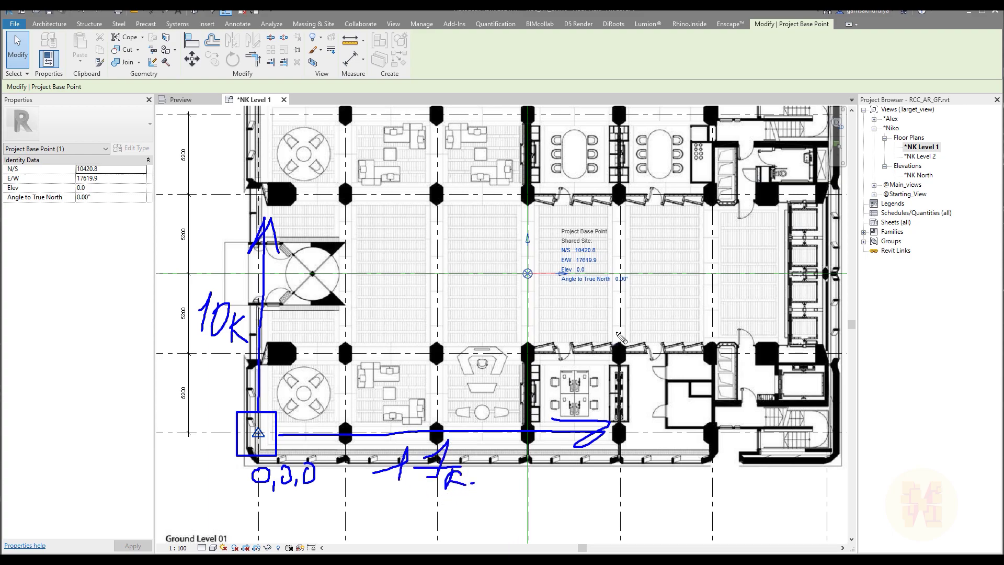
{"action": "left_click_drag", "start_coordinate": [312, 226], "coordinate": [413, 224]}
{"action": "left_click_drag", "start_coordinate": [434, 224], "coordinate": [519, 226]}
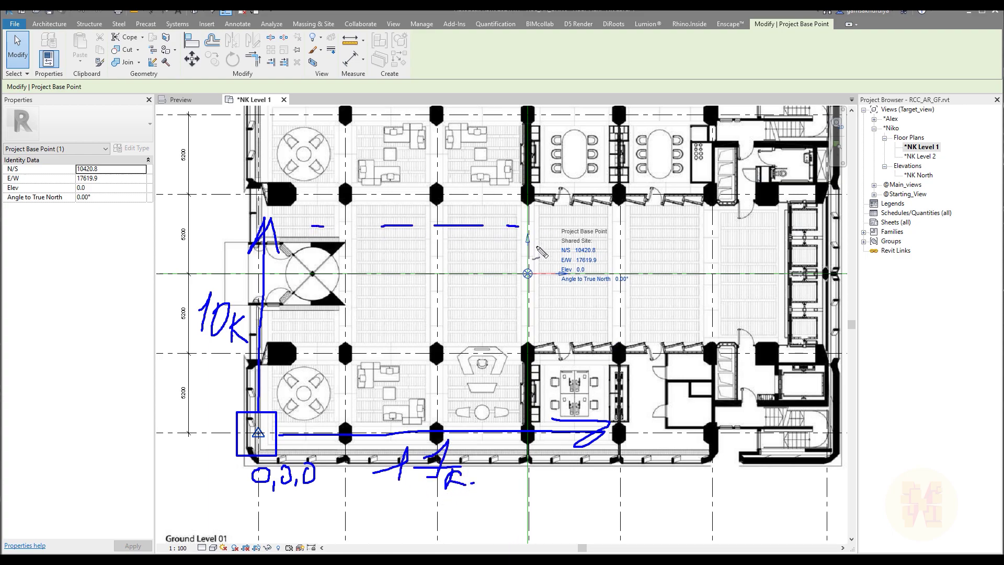
{"action": "left_click_drag", "start_coordinate": [525, 426], "coordinate": [526, 258]}
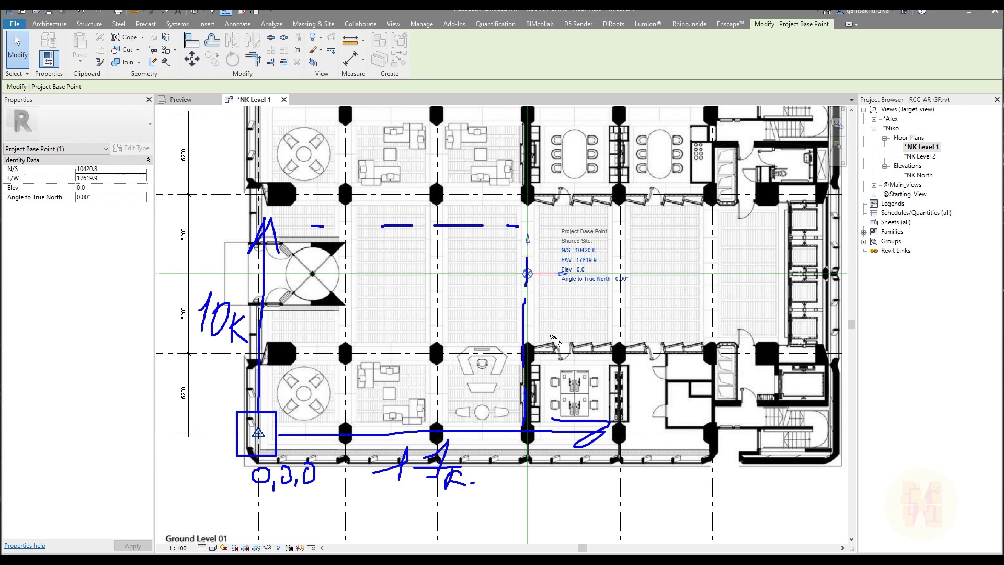
{"action": "key", "text": "Escape"}
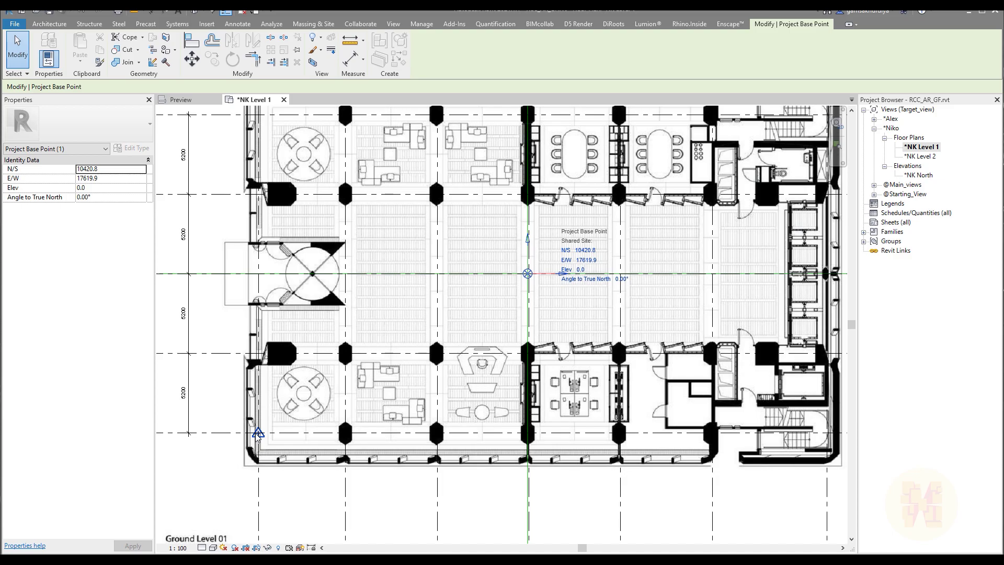
{"action": "scroll", "coordinate": [392, 291], "scroll_direction": "down", "scroll_amount": 5}
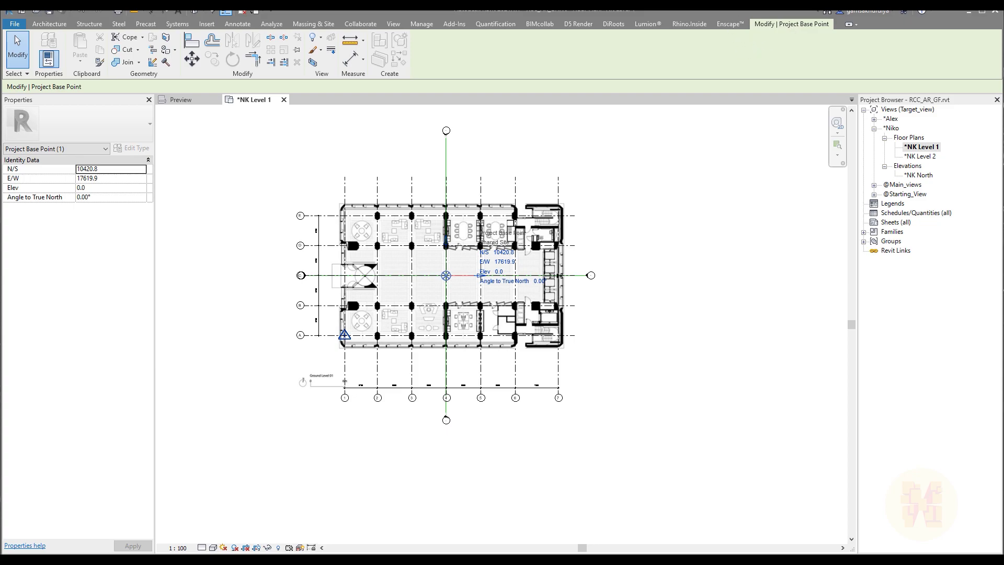
{"action": "mouse_move", "coordinate": [194, 123]}
{"action": "left_mouse_down"}
{"action": "mouse_move", "coordinate": [639, 478]}
{"action": "mouse_move", "coordinate": [667, 473]}
{"action": "mouse_move", "coordinate": [661, 466]}
{"action": "left_mouse_up"}
{"action": "mouse_move", "coordinate": [210, 451]}
{"action": "left_mouse_down"}
{"action": "mouse_move", "coordinate": [192, 450]}
{"action": "mouse_move", "coordinate": [184, 477]}
{"action": "mouse_move", "coordinate": [213, 478]}
{"action": "mouse_move", "coordinate": [214, 453]}
{"action": "mouse_move", "coordinate": [188, 477]}
{"action": "mouse_move", "coordinate": [212, 482]}
{"action": "left_mouse_up"}
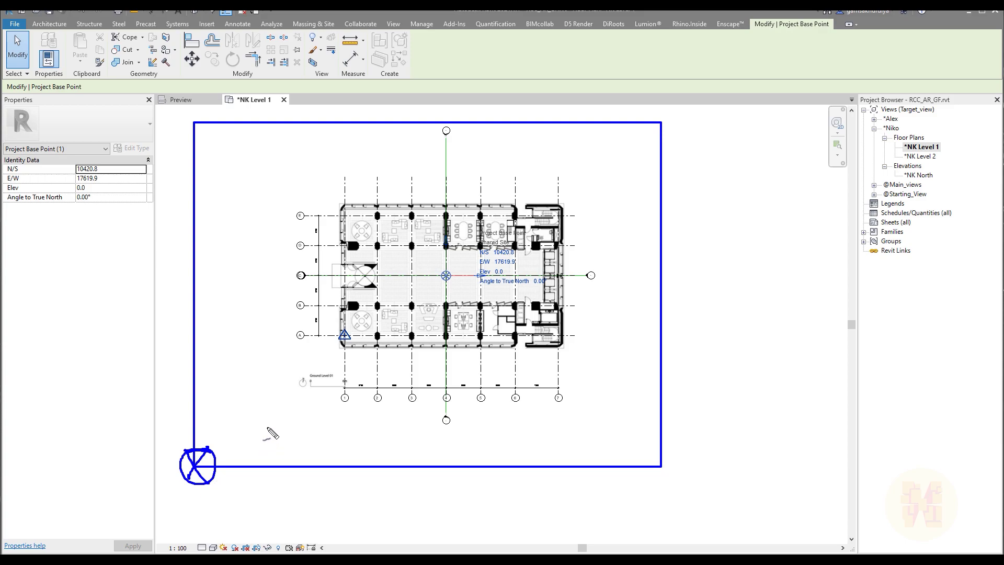
{"action": "key", "text": "ctrl+z"}
{"action": "key", "text": "ctrl+z"}
{"action": "mouse_move", "coordinate": [203, 437]}
{"action": "left_mouse_down"}
{"action": "mouse_move", "coordinate": [168, 484]}
{"action": "mouse_move", "coordinate": [215, 483]}
{"action": "mouse_move", "coordinate": [202, 445]}
{"action": "mouse_move", "coordinate": [182, 485]}
{"action": "mouse_move", "coordinate": [190, 472]}
{"action": "mouse_move", "coordinate": [201, 483]}
{"action": "left_mouse_up"}
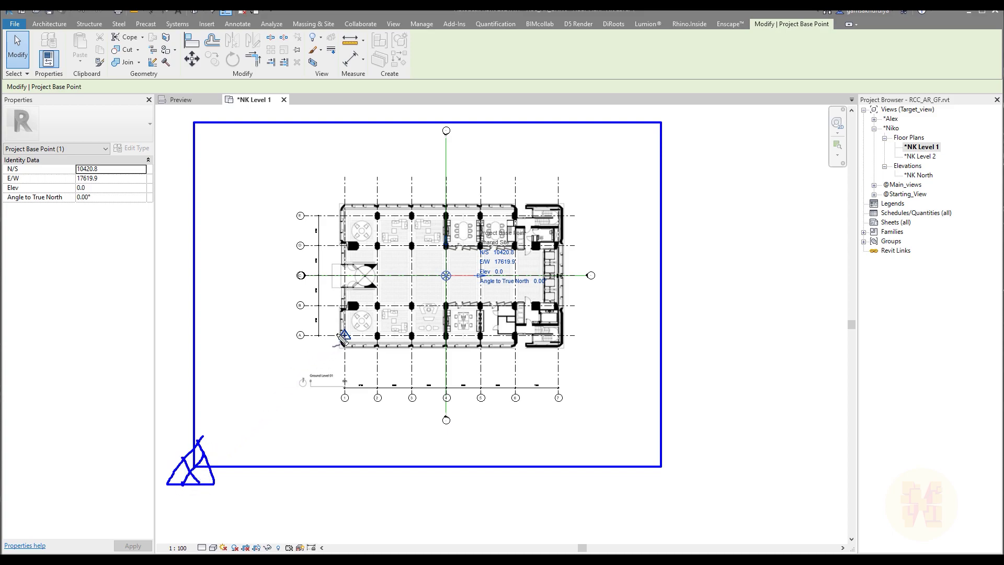
{"action": "mouse_move", "coordinate": [347, 327]}
{"action": "left_mouse_down"}
{"action": "mouse_move", "coordinate": [331, 340]}
{"action": "mouse_move", "coordinate": [345, 352]}
{"action": "mouse_move", "coordinate": [355, 334]}
{"action": "mouse_move", "coordinate": [331, 349]}
{"action": "mouse_move", "coordinate": [353, 349]}
{"action": "left_mouse_up"}
{"action": "mouse_move", "coordinate": [212, 495]}
{"action": "left_mouse_down"}
{"action": "mouse_move", "coordinate": [218, 505]}
{"action": "mouse_move", "coordinate": [216, 492]}
{"action": "mouse_move", "coordinate": [251, 487]}
{"action": "mouse_move", "coordinate": [243, 498]}
{"action": "left_mouse_up"}
{"action": "left_click", "coordinate": [233, 506]}
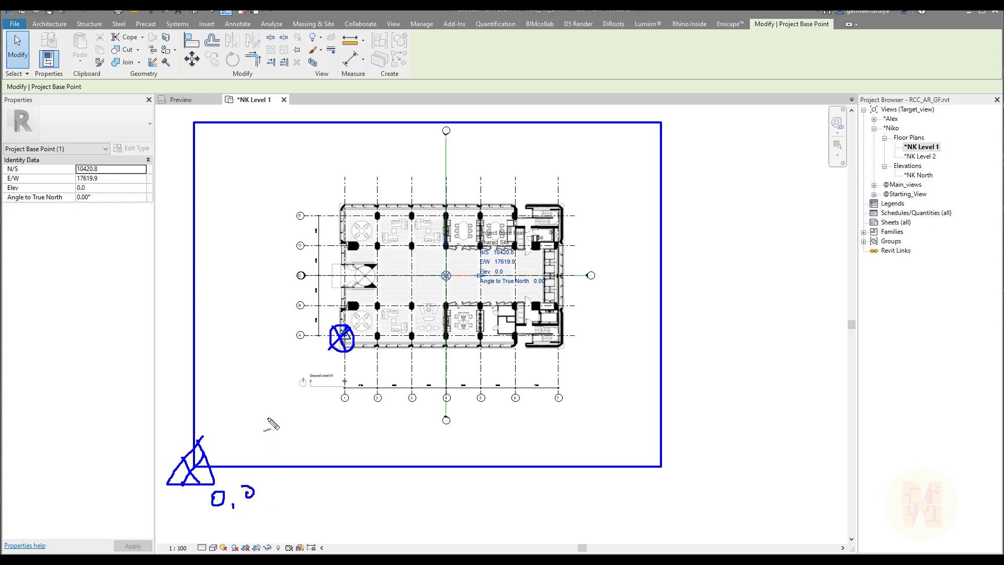
{"action": "mouse_move", "coordinate": [335, 362]}
{"action": "left_mouse_down"}
{"action": "mouse_move", "coordinate": [336, 381]}
{"action": "mouse_move", "coordinate": [347, 379]}
{"action": "mouse_move", "coordinate": [318, 388]}
{"action": "left_mouse_up"}
{"action": "mouse_move", "coordinate": [366, 361]}
{"action": "left_mouse_down"}
{"action": "mouse_move", "coordinate": [344, 404]}
{"action": "mouse_move", "coordinate": [382, 390]}
{"action": "mouse_move", "coordinate": [387, 376]}
{"action": "left_mouse_up"}
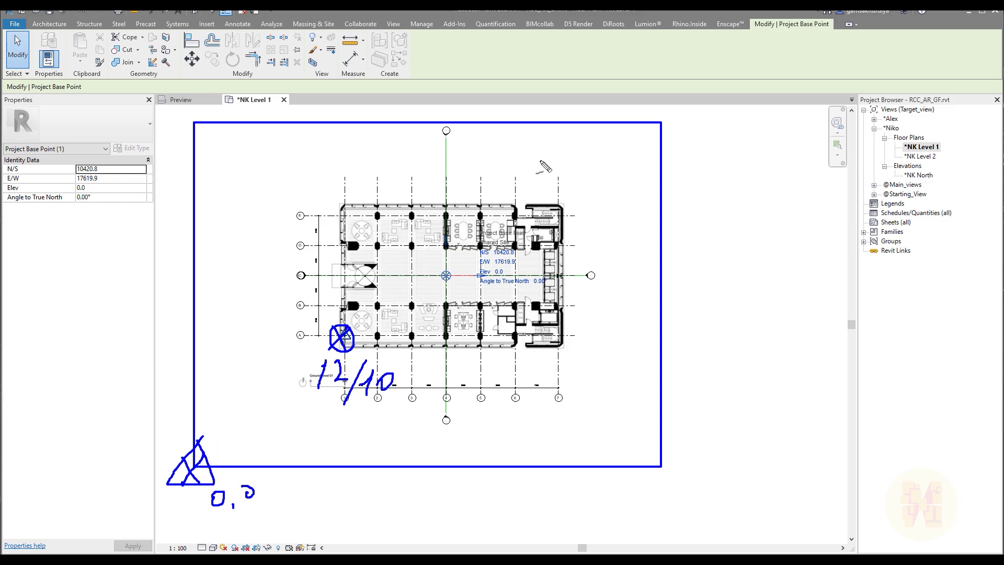
{"action": "key", "text": "e"}
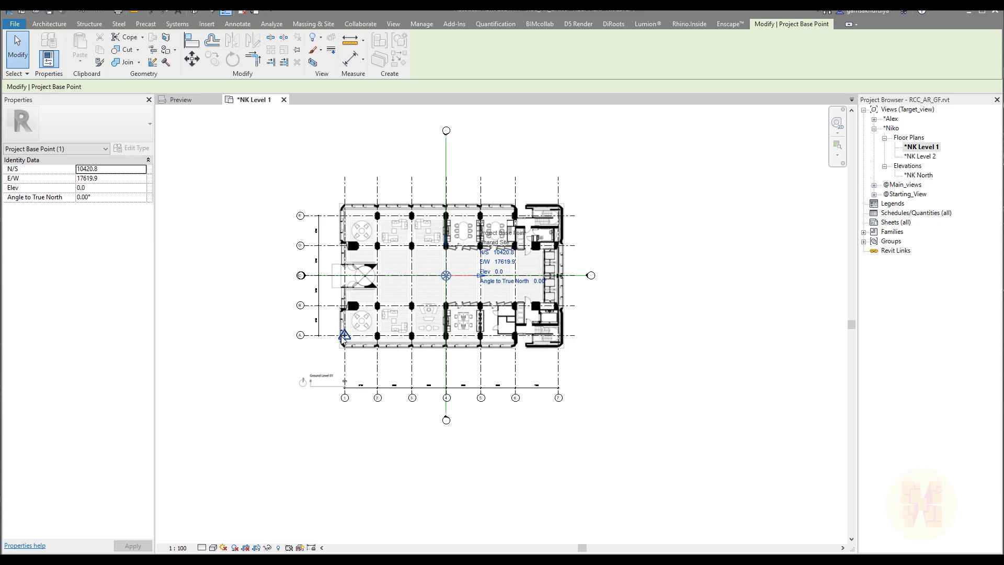
Move the project base point from near the crossing of grids C and 4 onto the survey point at grids A and 1
{"action": "scroll", "coordinate": [412, 291], "scroll_direction": "up", "scroll_amount": 6}
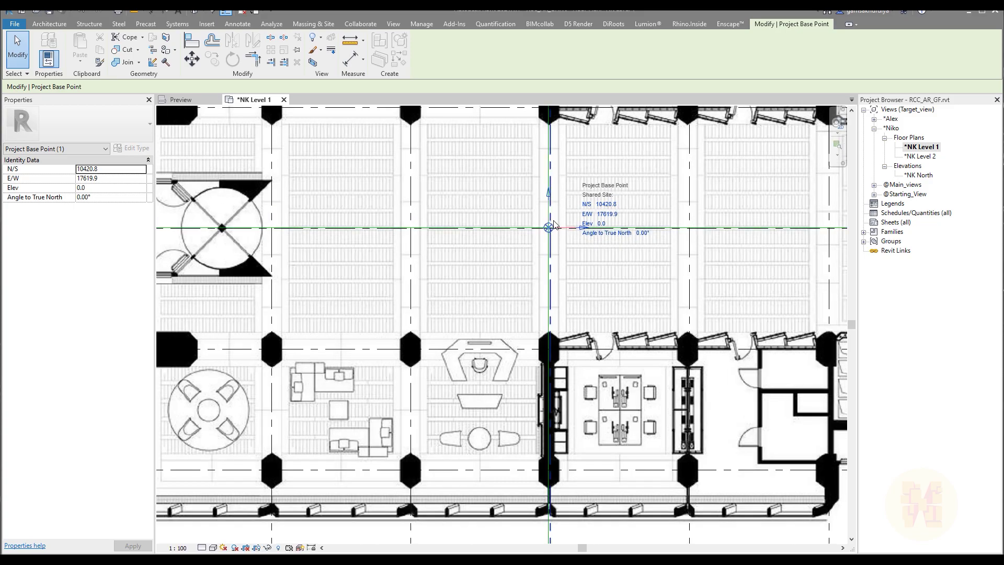
{"action": "left_click", "coordinate": [192, 59]}
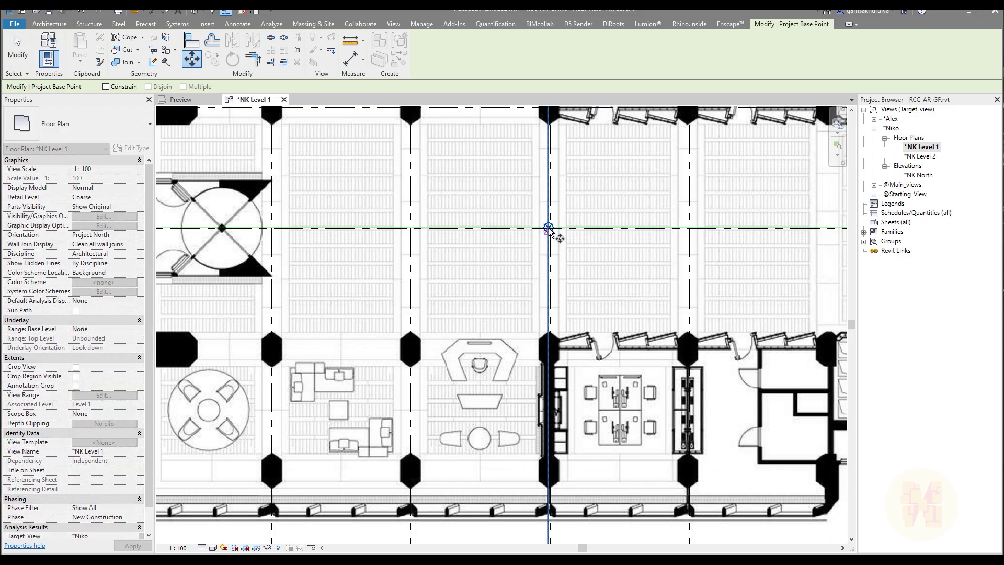
{"action": "left_click", "coordinate": [550, 228]}
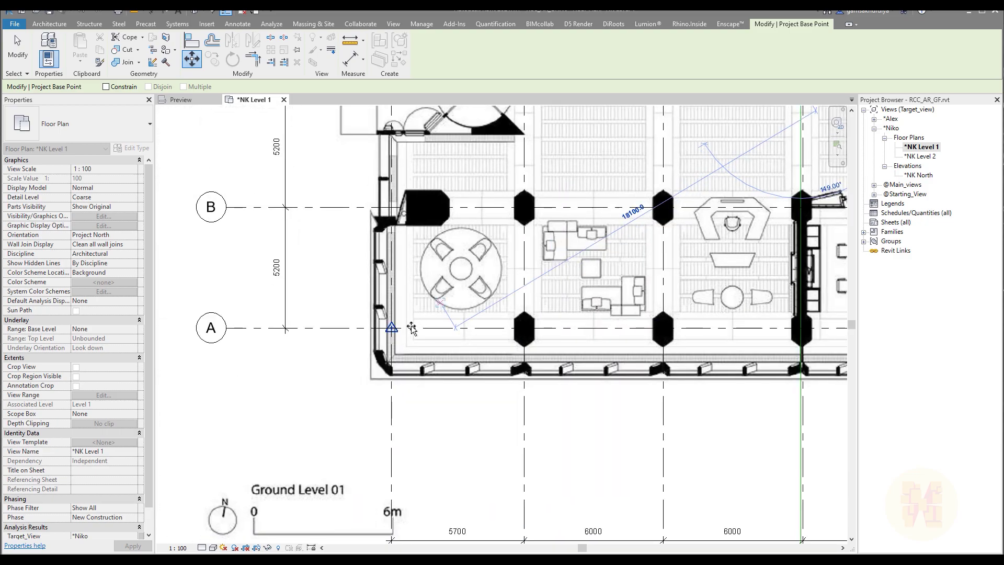
{"action": "scroll", "coordinate": [412, 328], "scroll_direction": "up", "scroll_amount": 4}
{"action": "left_click", "coordinate": [366, 333]}
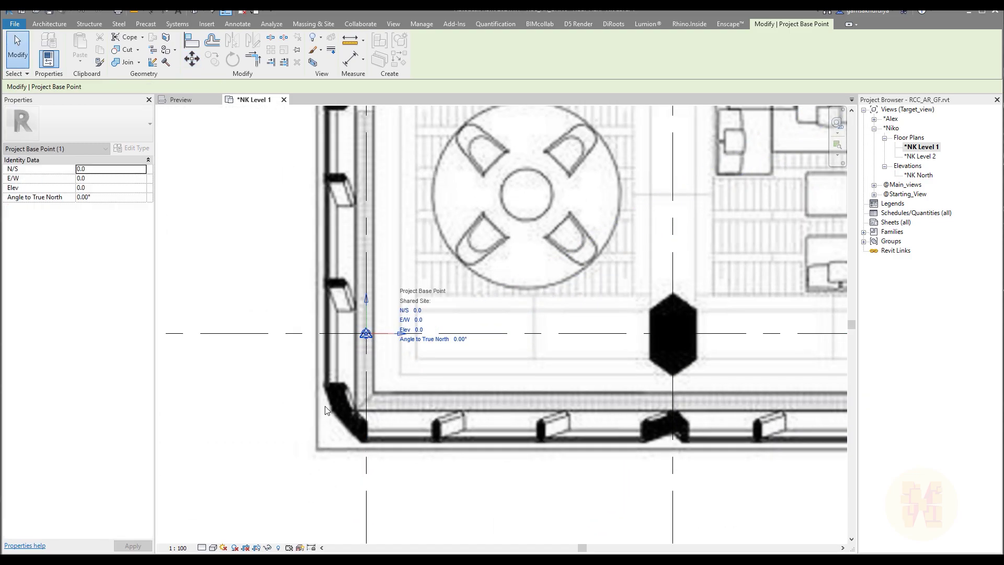
{"action": "key", "text": "Escape"}
Examine the coinciding base points at grids A and 1 and check the survey point's coordinates
{"action": "scroll", "coordinate": [397, 293], "scroll_direction": "down", "scroll_amount": 6}
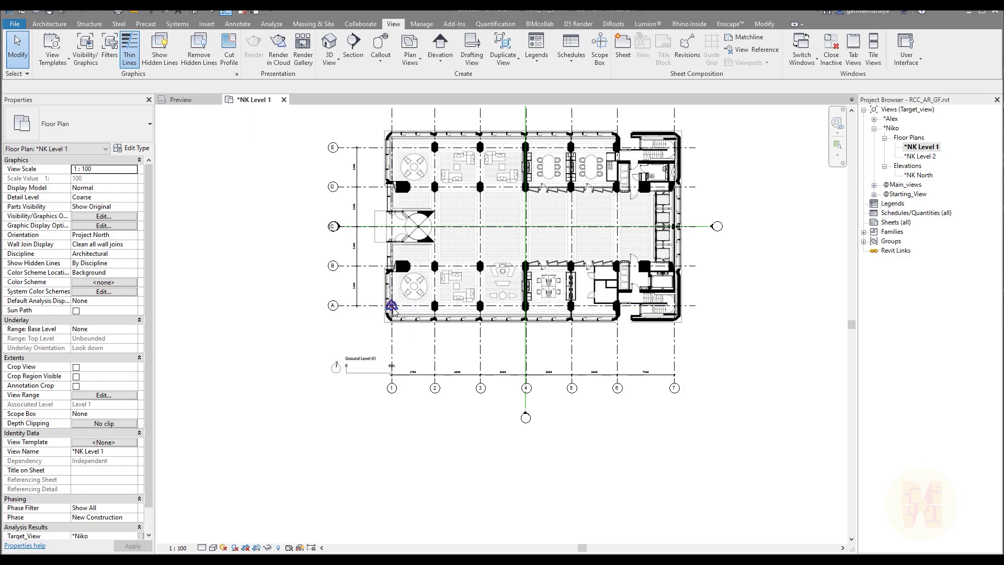
{"action": "scroll", "coordinate": [392, 307], "scroll_direction": "up", "scroll_amount": 2}
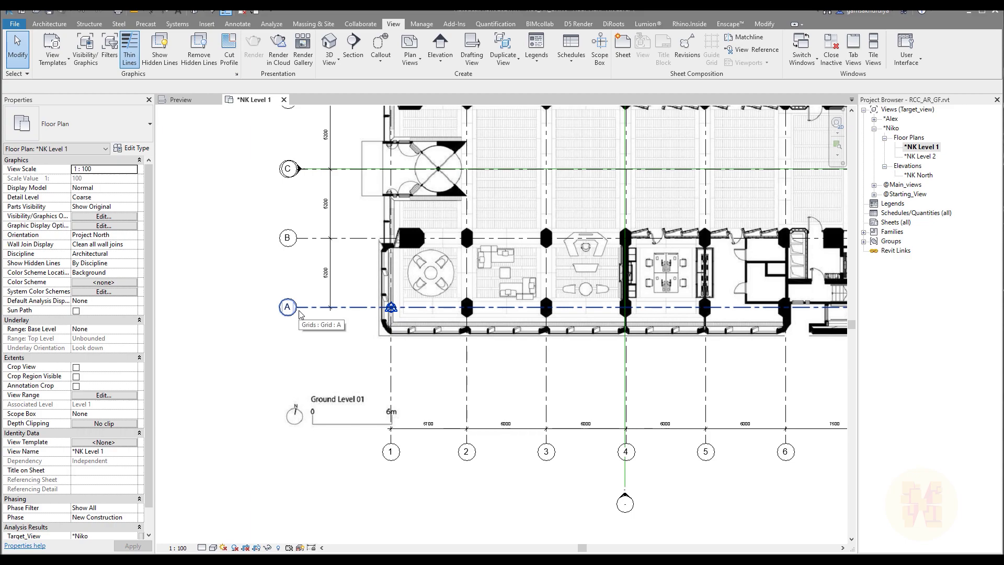
{"action": "middle_click_drag", "start_coordinate": [384, 345], "coordinate": [362, 411]}
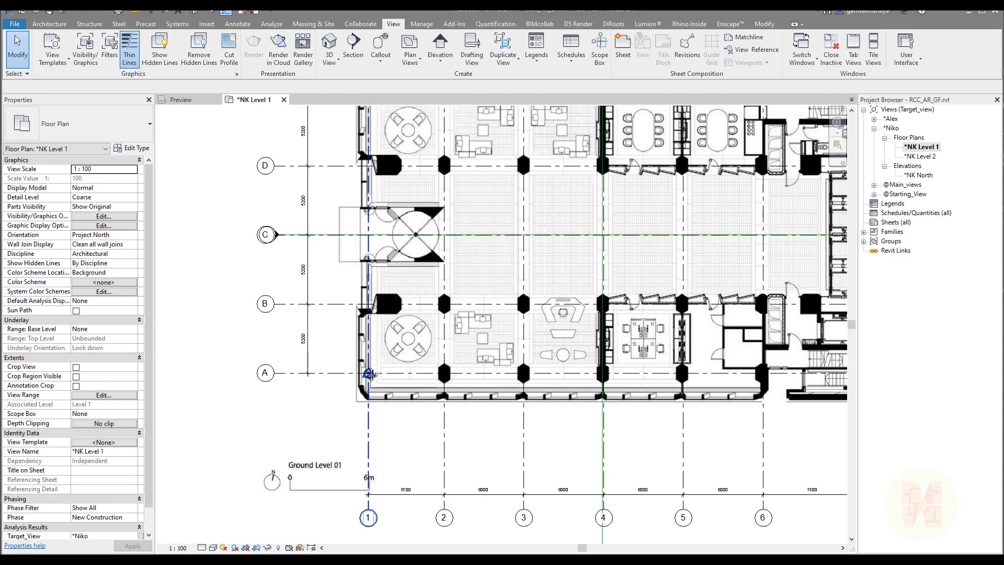
{"action": "scroll", "coordinate": [362, 411], "scroll_direction": "down", "scroll_amount": 1}
{"action": "middle_click_drag", "start_coordinate": [438, 395], "coordinate": [328, 365]}
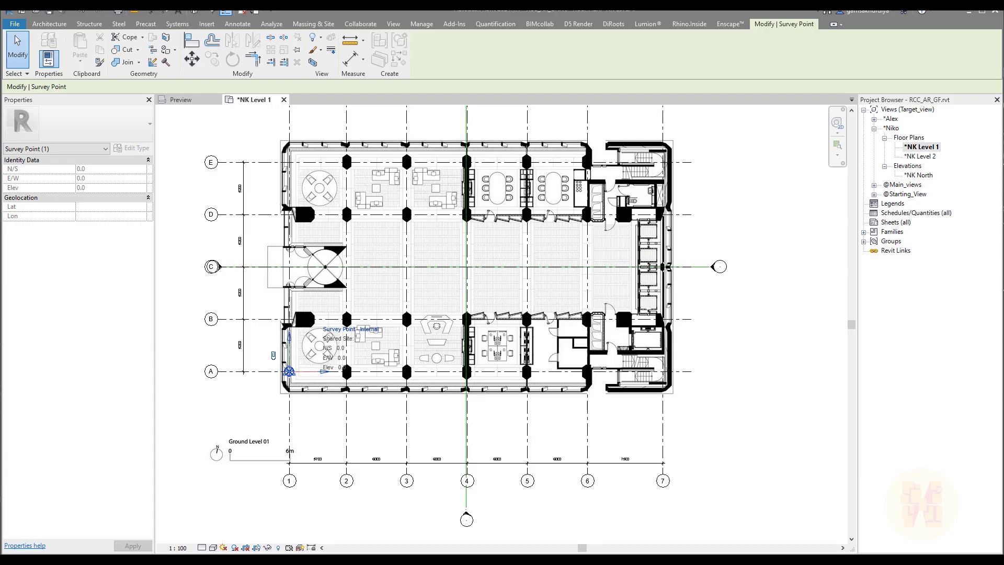
{"action": "scroll", "coordinate": [348, 311], "scroll_direction": "up", "scroll_amount": 3}
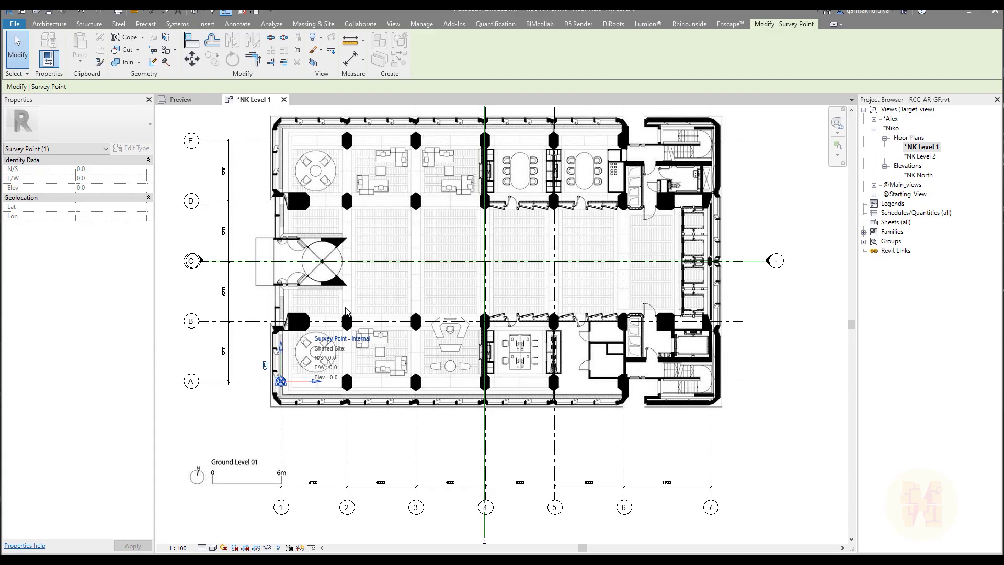
{"action": "scroll", "coordinate": [347, 311], "scroll_direction": "up", "scroll_amount": 1}
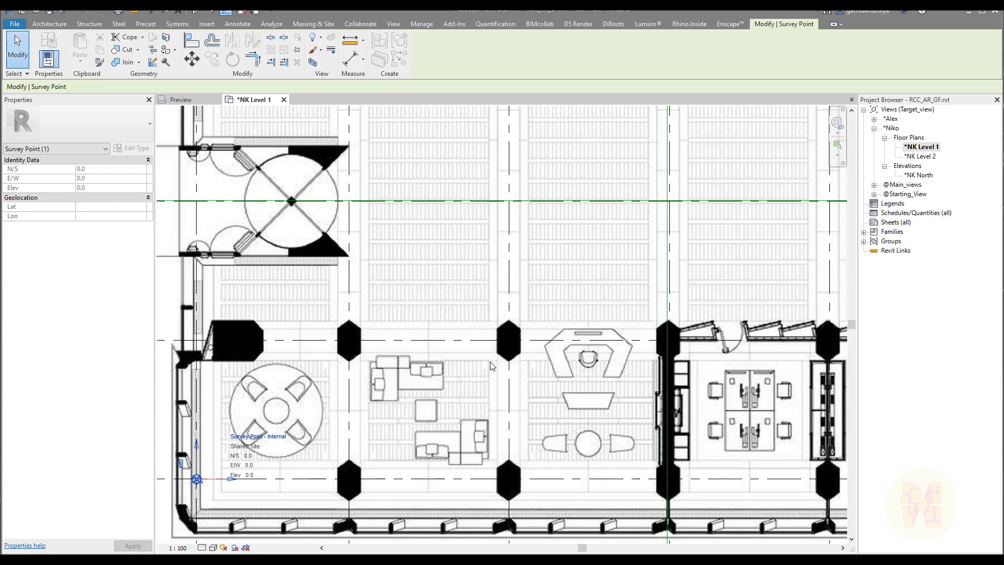
{"action": "middle_click_drag", "start_coordinate": [219, 422], "coordinate": [349, 333]}
Hide the Project Base Point and Survey Point under the Site category in the Level 1 floor plan
{"action": "left_click", "coordinate": [236, 465]}
{"action": "key", "text": "v"}
{"action": "key", "text": "g"}
{"action": "scroll", "coordinate": [317, 258], "scroll_direction": "down", "scroll_amount": 3}
{"action": "scroll", "coordinate": [316, 258], "scroll_direction": "down", "scroll_amount": 2}
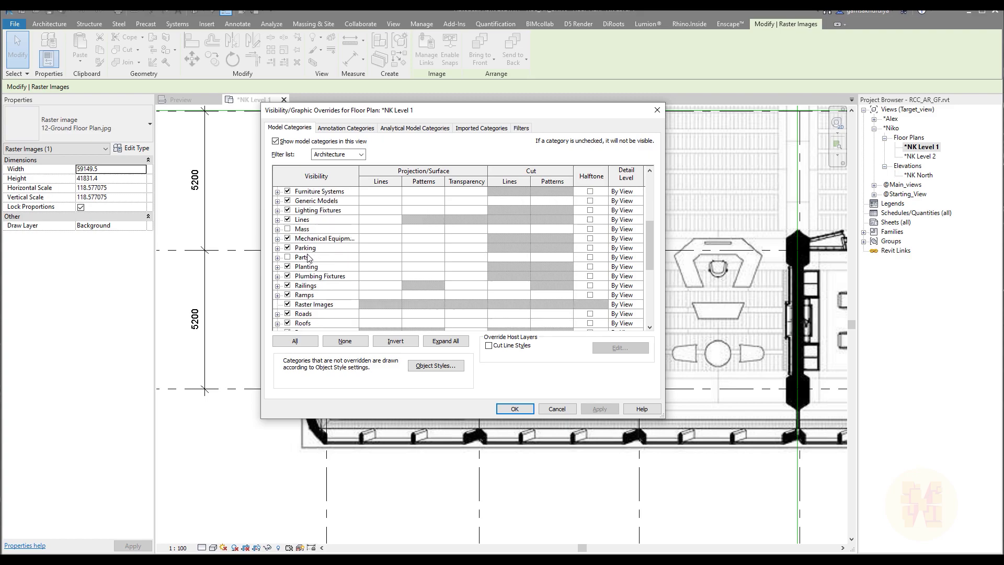
{"action": "scroll", "coordinate": [305, 251], "scroll_direction": "up", "scroll_amount": 4}
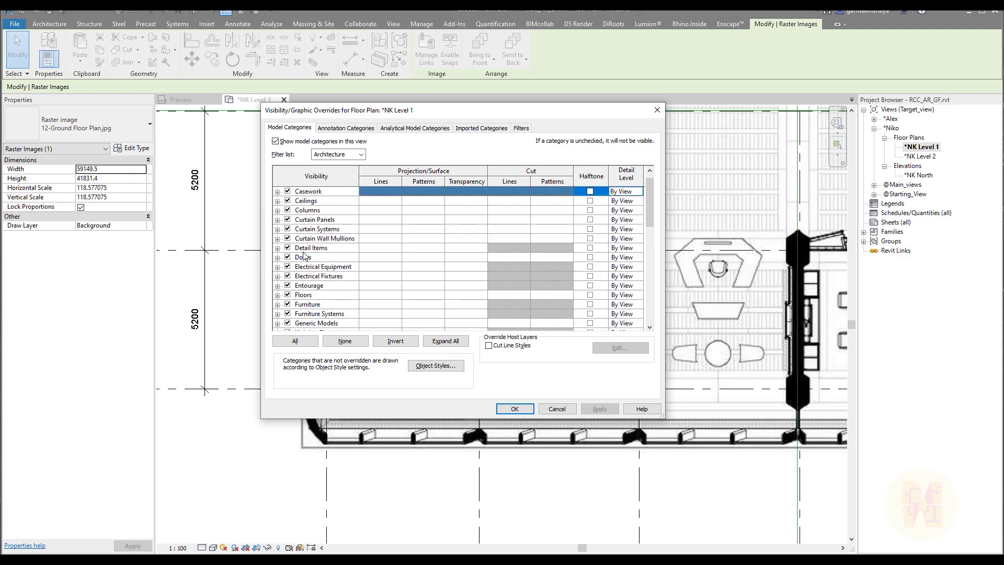
{"action": "scroll", "coordinate": [304, 255], "scroll_direction": "down", "scroll_amount": 5}
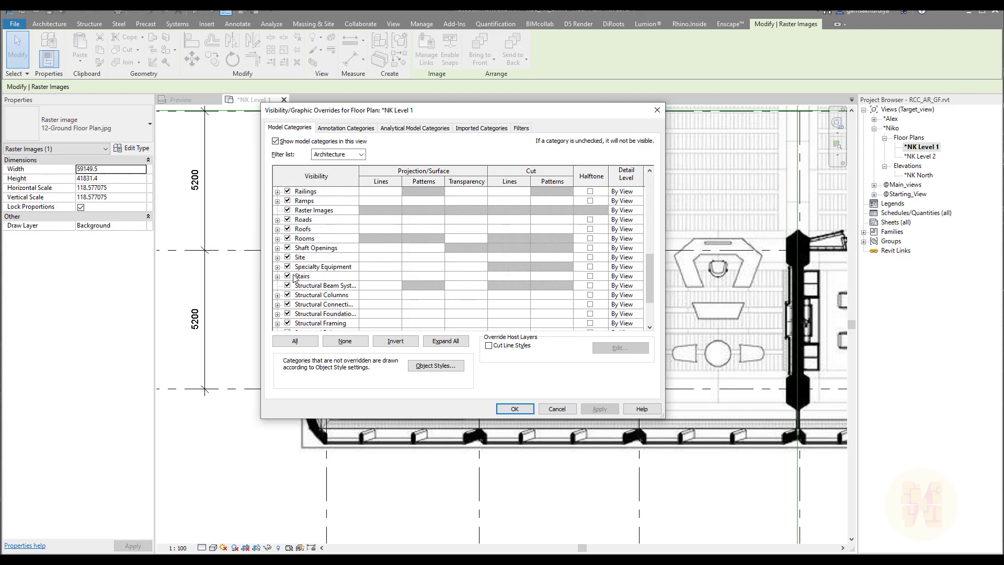
{"action": "left_click", "coordinate": [278, 257]}
{"action": "left_click", "coordinate": [299, 285]}
{"action": "left_click", "coordinate": [298, 314]}
{"action": "left_click", "coordinate": [515, 409]}
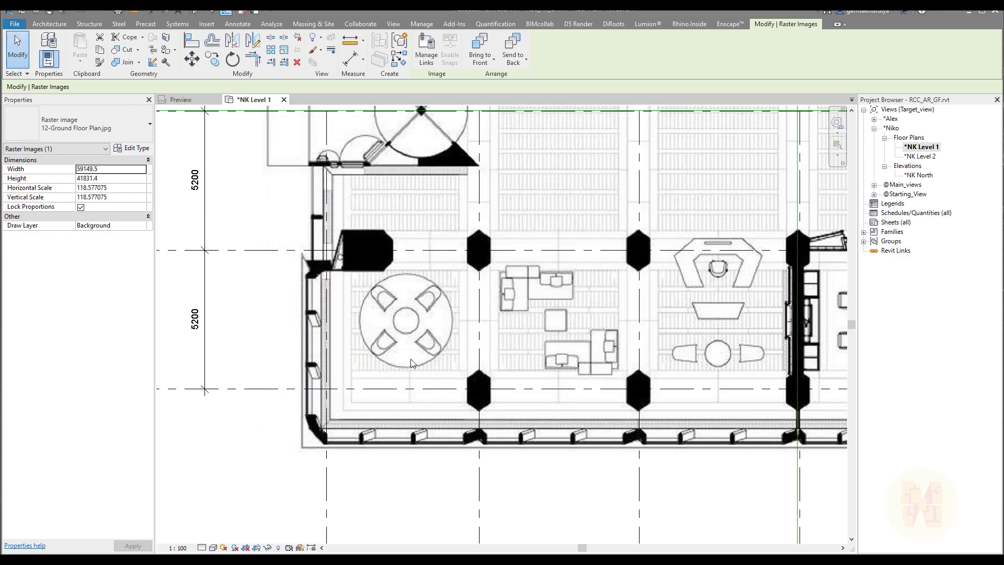
{"action": "key", "text": "Escape"}
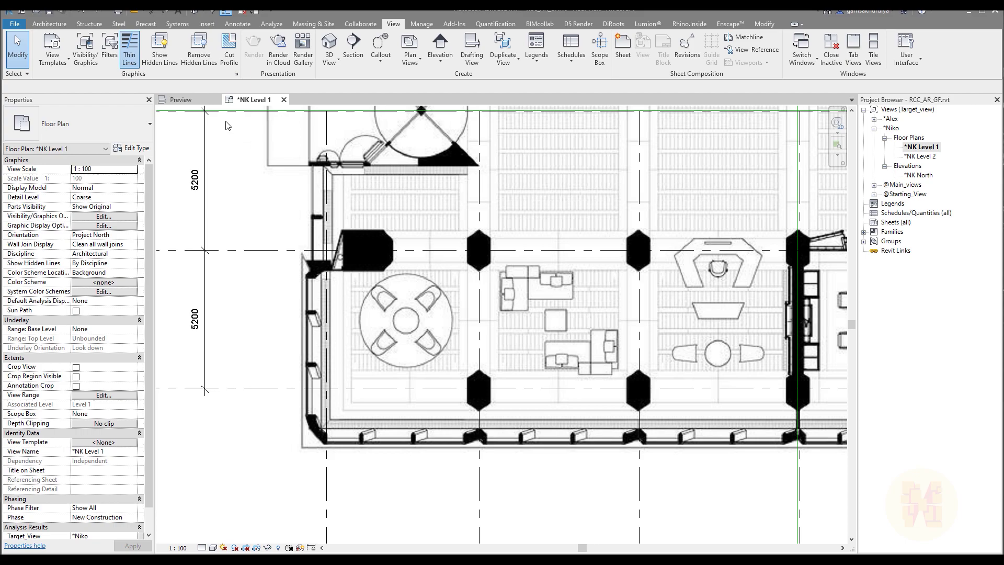
Create a new family from the Metric Column.rft template in the English templates folder
{"action": "left_click", "coordinate": [15, 23]}
{"action": "mouse_move", "coordinate": [38, 63]}
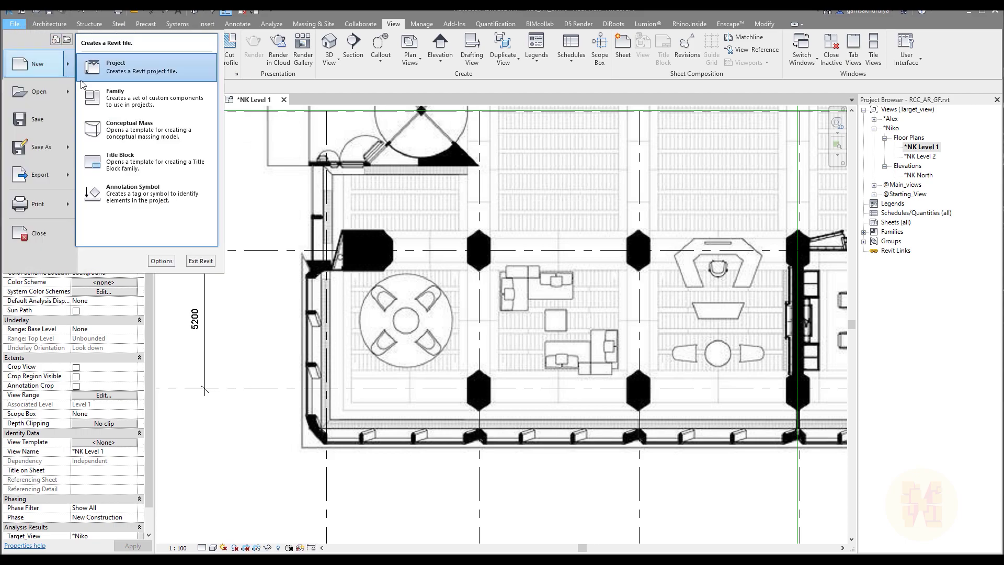
{"action": "left_click", "coordinate": [141, 109]}
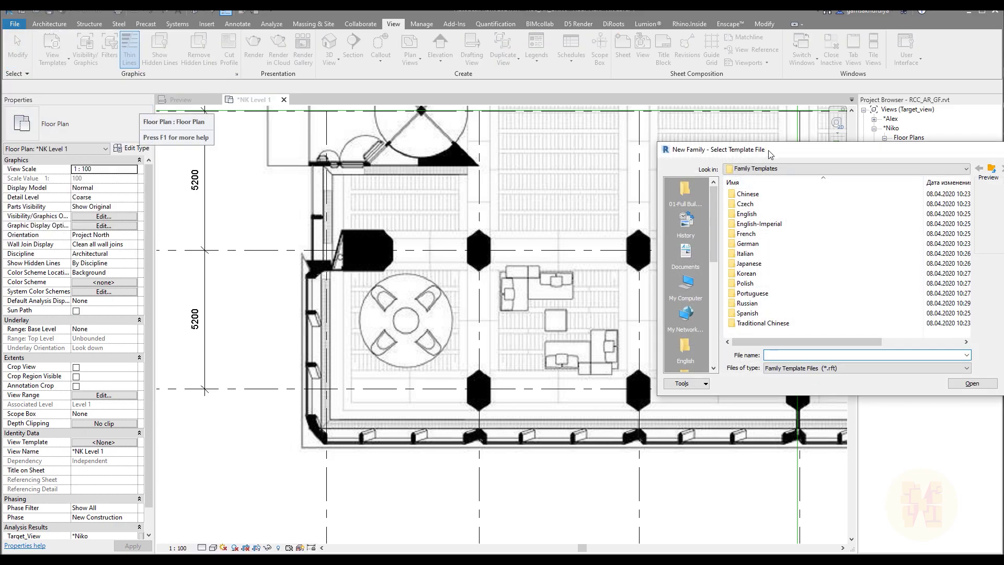
{"action": "left_click_drag", "start_coordinate": [769, 155], "coordinate": [366, 139]}
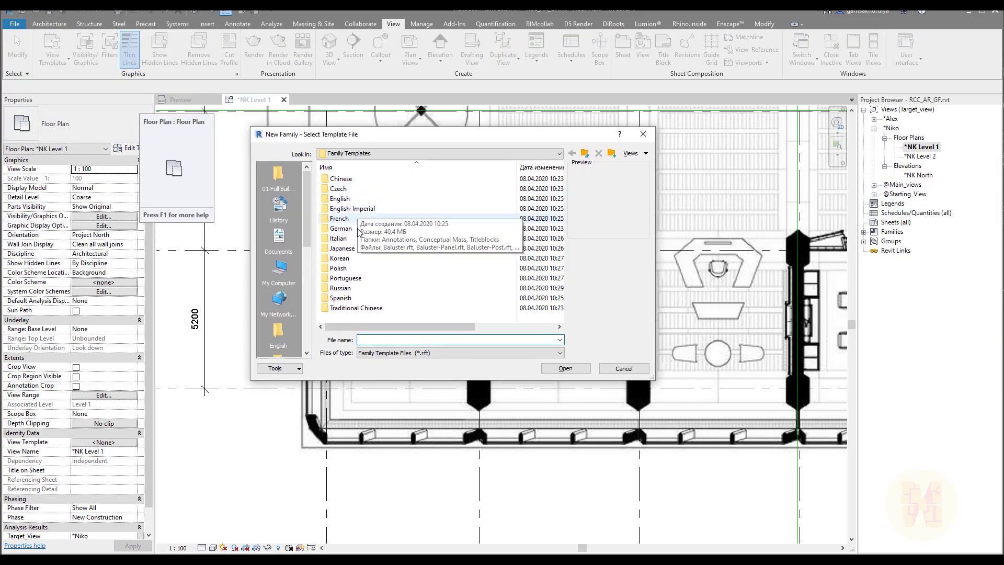
{"action": "left_click", "coordinate": [354, 201]}
{"action": "double_click", "coordinate": [354, 202]}
{"action": "scroll", "coordinate": [384, 210], "scroll_direction": "down", "scroll_amount": 4}
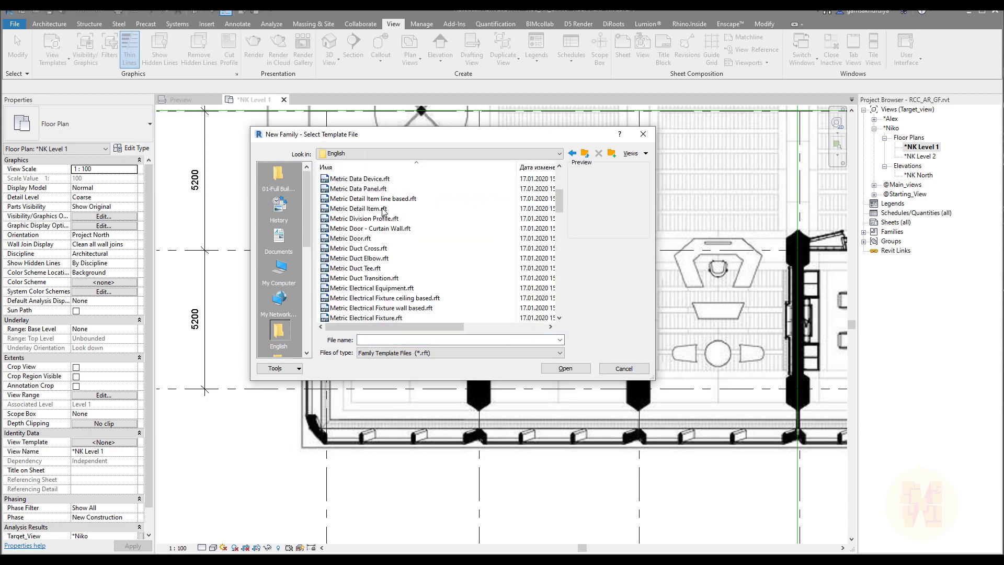
{"action": "scroll", "coordinate": [374, 207], "scroll_direction": "up", "scroll_amount": 2}
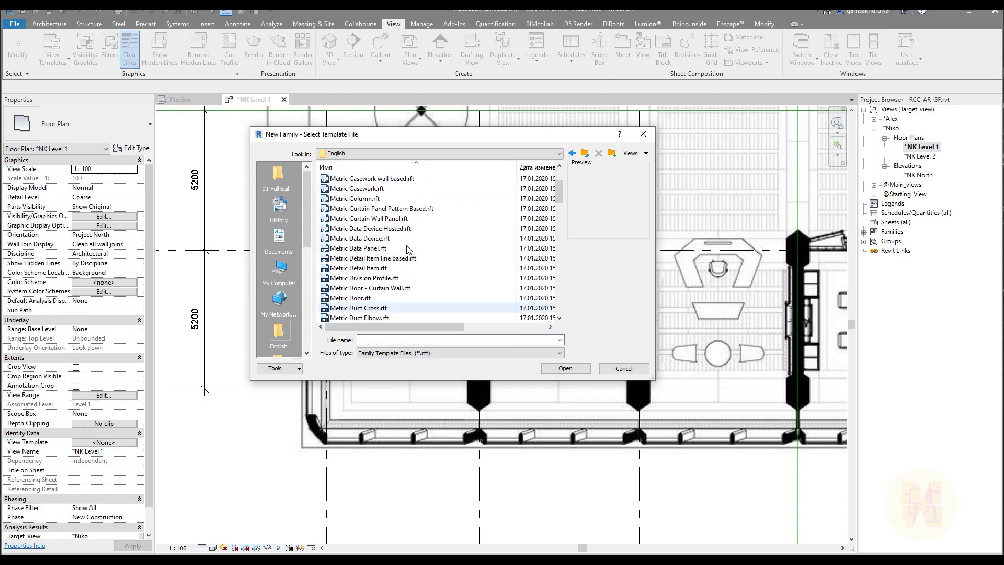
{"action": "left_click", "coordinate": [368, 202]}
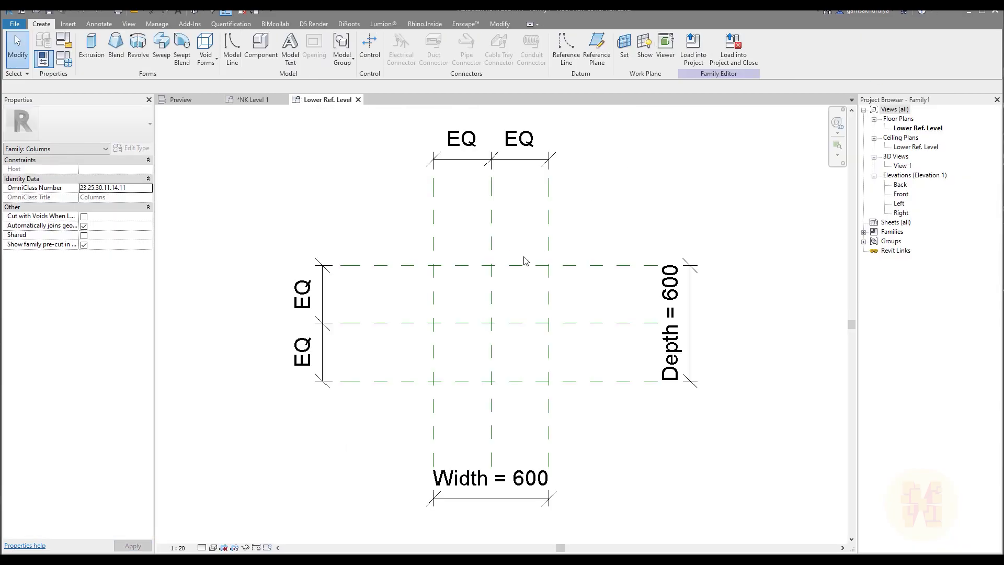
{"action": "scroll", "coordinate": [449, 262], "scroll_direction": "up", "scroll_amount": 4}
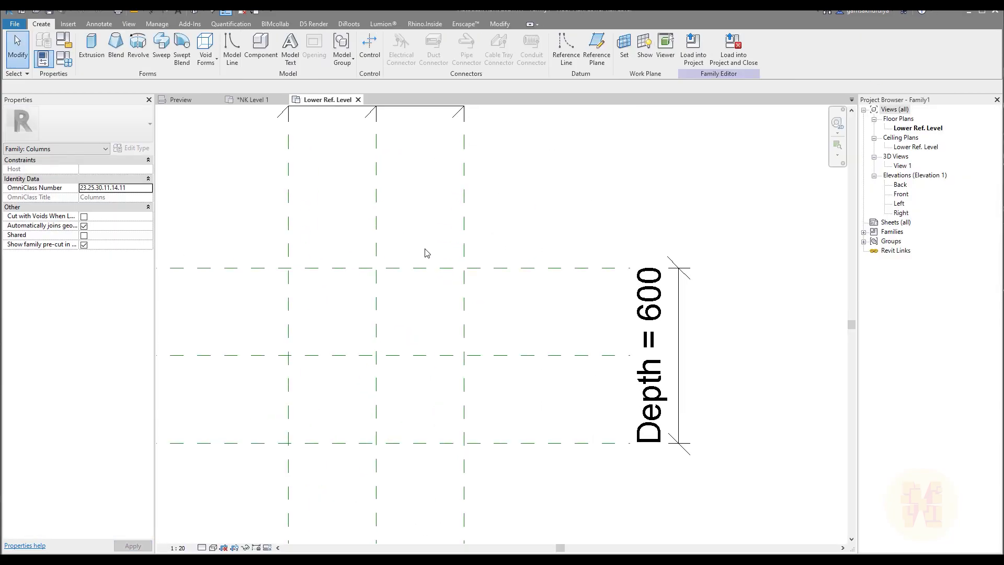
{"action": "middle_click_drag", "start_coordinate": [496, 316], "coordinate": [539, 311]}
{"action": "scroll", "coordinate": [538, 312], "scroll_direction": "down", "scroll_amount": 3}
{"action": "middle_click_drag", "start_coordinate": [485, 288], "coordinate": [483, 272]}
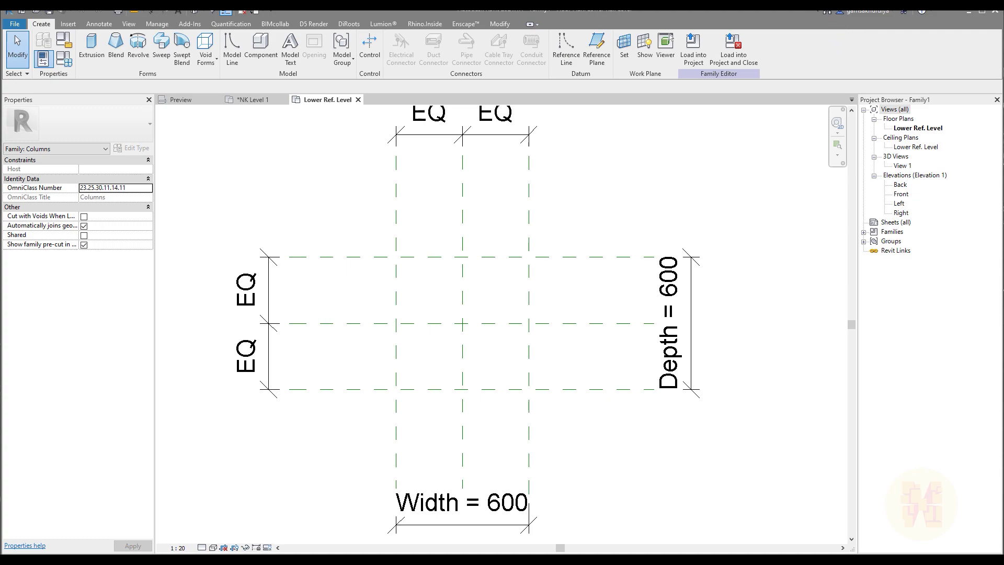
{"action": "mouse_move", "coordinate": [771, 198]}
{"action": "left_mouse_down"}
{"action": "mouse_move", "coordinate": [717, 250]}
{"action": "mouse_move", "coordinate": [715, 378]}
{"action": "mouse_move", "coordinate": [757, 411]}
{"action": "mouse_move", "coordinate": [830, 395]}
{"action": "mouse_move", "coordinate": [844, 337]}
{"action": "mouse_move", "coordinate": [827, 233]}
{"action": "mouse_move", "coordinate": [777, 183]}
{"action": "left_mouse_up"}
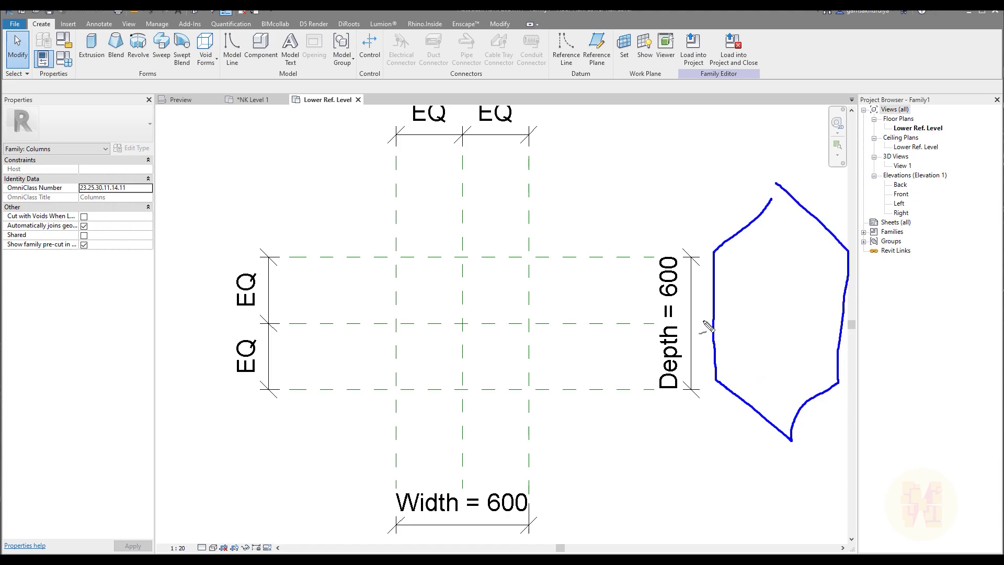
{"action": "left_click_drag", "start_coordinate": [676, 184], "coordinate": [873, 185]}
{"action": "left_click_drag", "start_coordinate": [627, 445], "coordinate": [873, 445]}
{"action": "left_click_drag", "start_coordinate": [705, 134], "coordinate": [716, 473]}
{"action": "left_click_drag", "start_coordinate": [856, 142], "coordinate": [841, 462]}
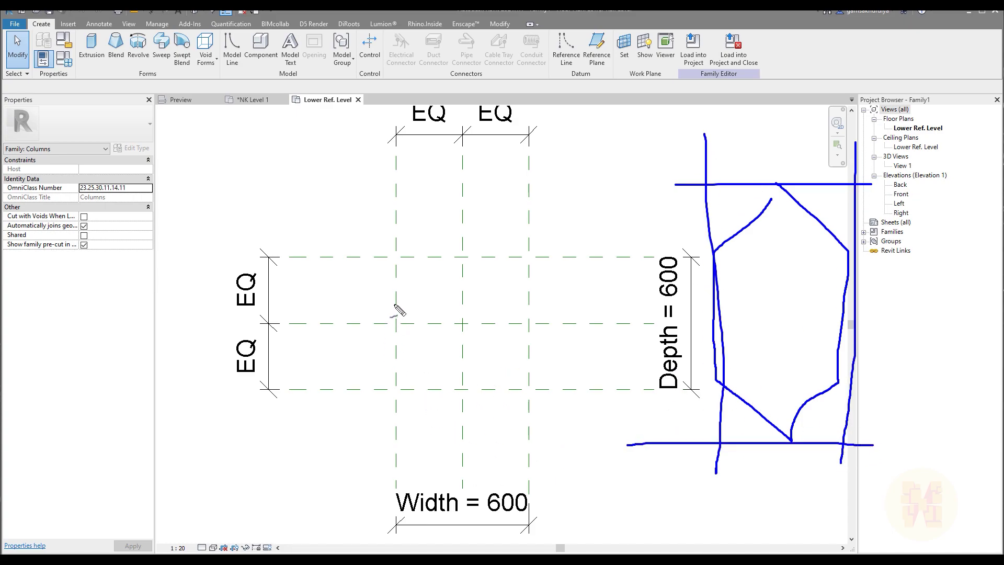
{"action": "left_click_drag", "start_coordinate": [396, 291], "coordinate": [394, 356]}
{"action": "left_click_drag", "start_coordinate": [529, 295], "coordinate": [528, 358]}
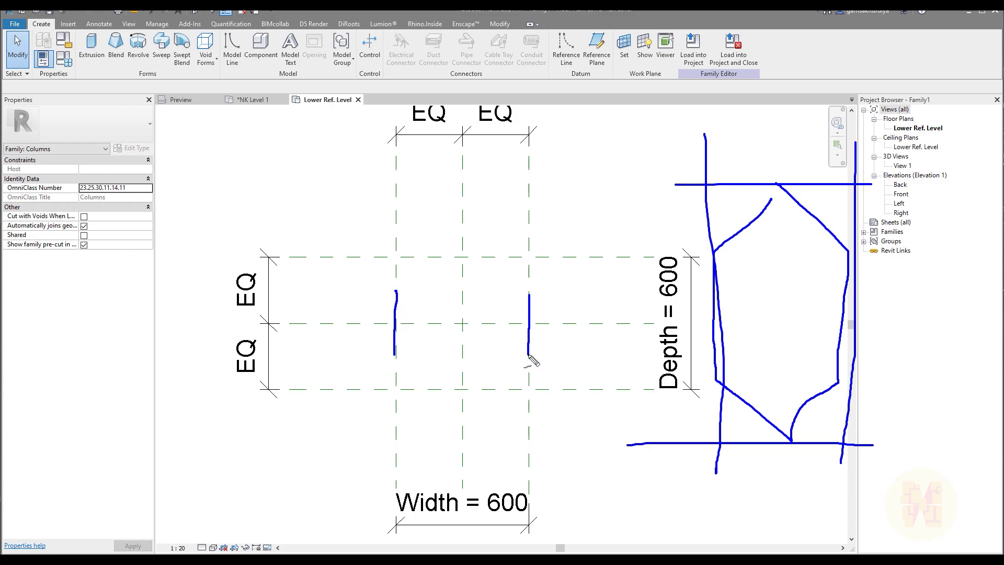
{"action": "left_click_drag", "start_coordinate": [355, 361], "coordinate": [569, 358]}
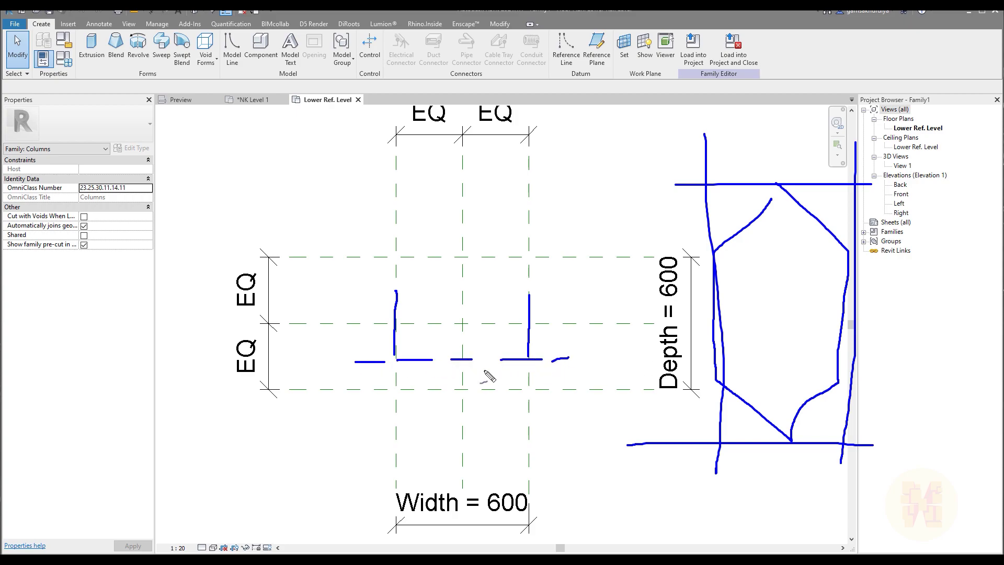
{"action": "mouse_move", "coordinate": [396, 360]}
{"action": "left_mouse_down"}
{"action": "mouse_move", "coordinate": [466, 388]}
{"action": "mouse_move", "coordinate": [530, 364]}
{"action": "left_mouse_up"}
{"action": "left_click_drag", "start_coordinate": [368, 286], "coordinate": [569, 289]}
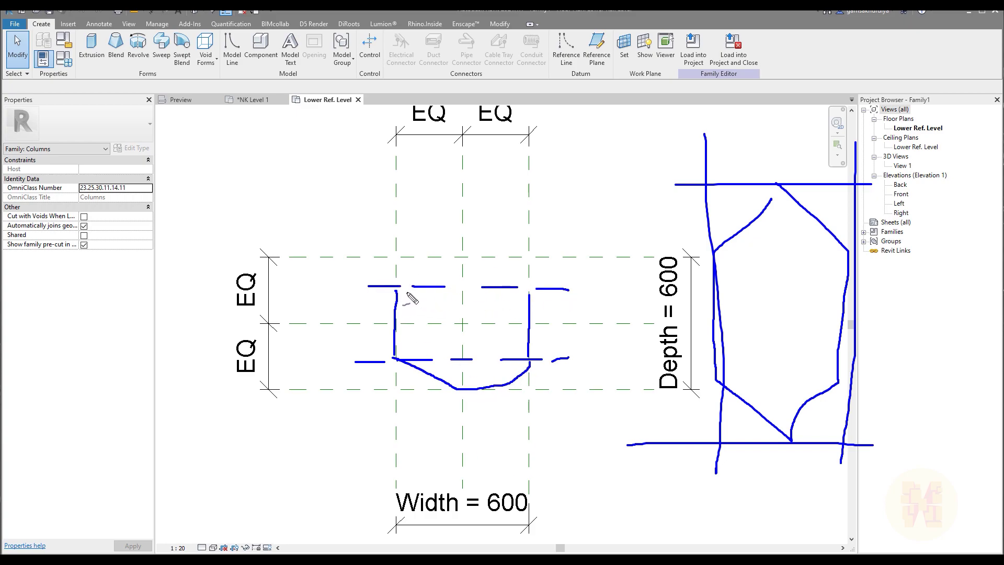
{"action": "mouse_move", "coordinate": [395, 291]}
{"action": "left_mouse_down"}
{"action": "mouse_move", "coordinate": [461, 260]}
{"action": "mouse_move", "coordinate": [529, 289]}
{"action": "left_mouse_up"}
{"action": "key", "text": "Escape"}
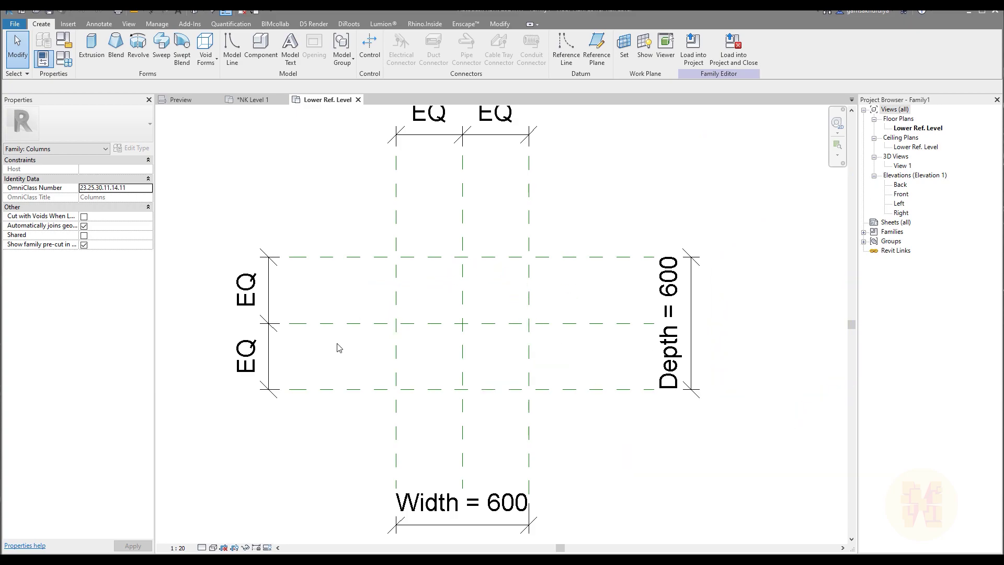
Draw two horizontal reference lines about 880 mm long, one just inside each outer depth plane and crossing all three vertical planes
{"action": "scroll", "coordinate": [497, 315], "scroll_direction": "up", "scroll_amount": 4}
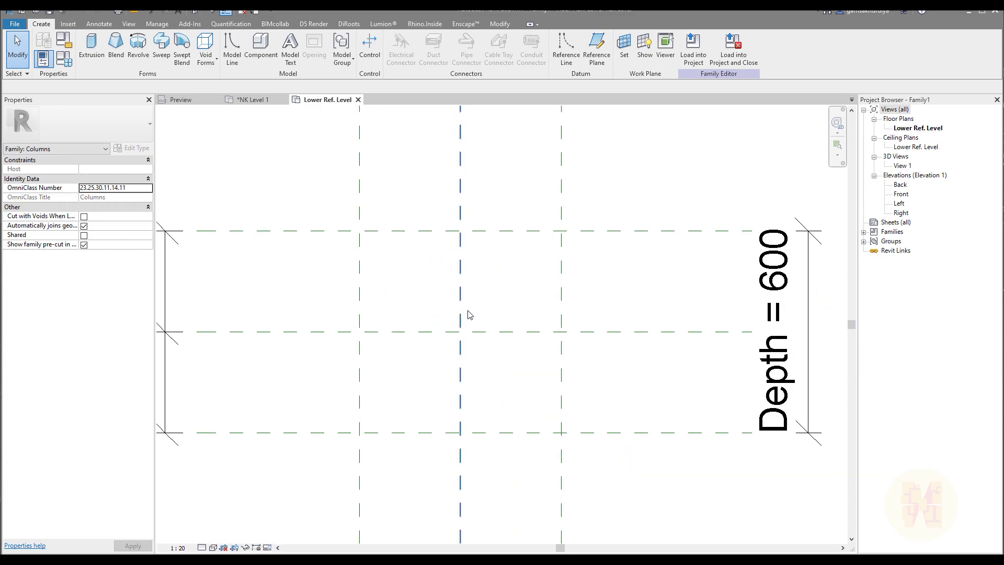
{"action": "left_click", "coordinate": [563, 47]}
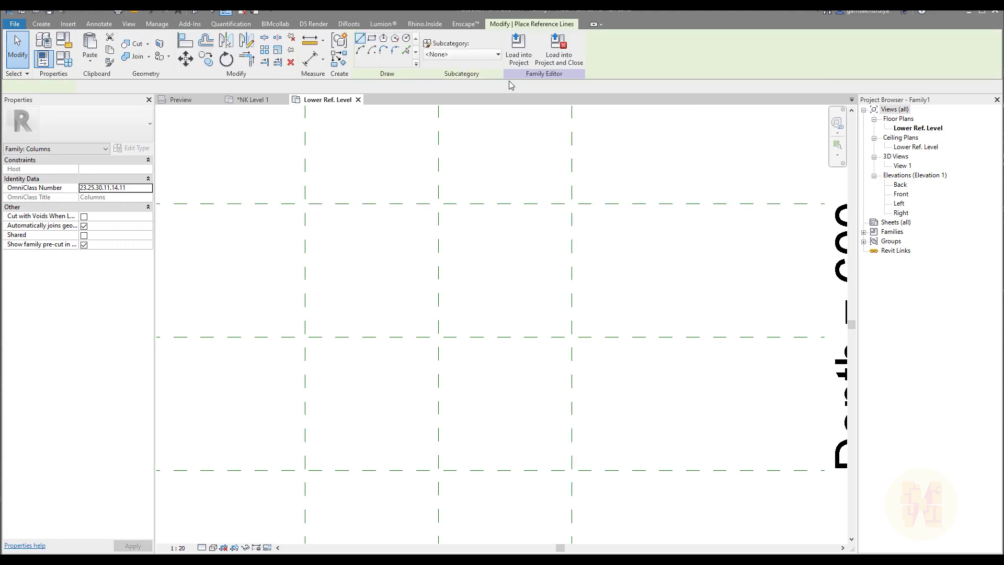
{"action": "left_click", "coordinate": [236, 238]}
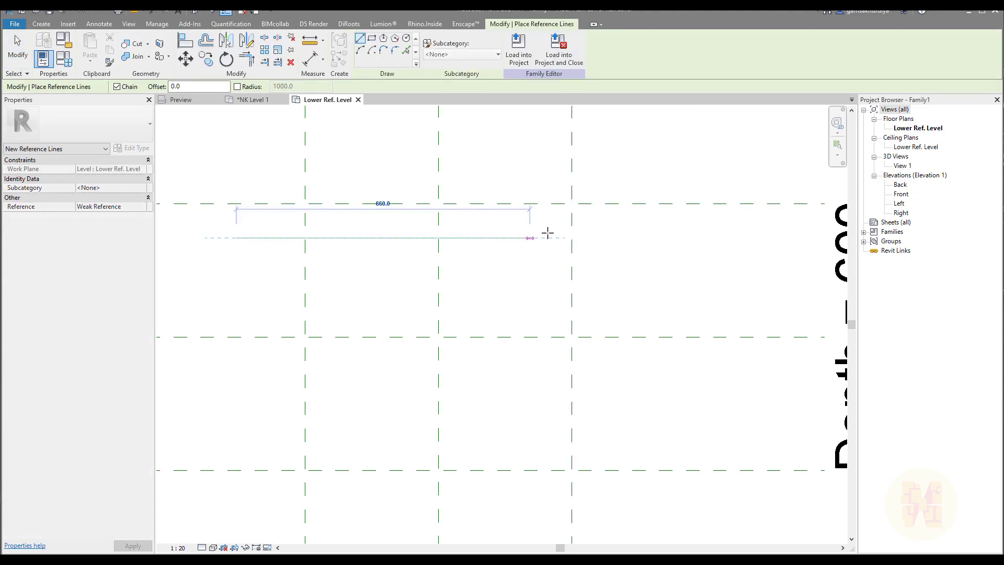
{"action": "left_click", "coordinate": [628, 231]}
{"action": "key", "text": "Escape"}
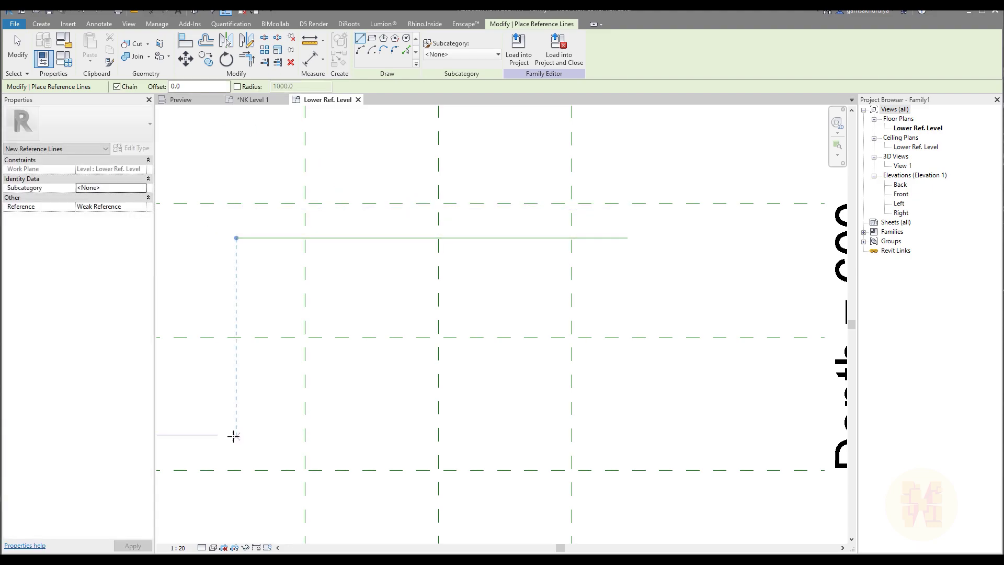
{"action": "left_click", "coordinate": [236, 435]}
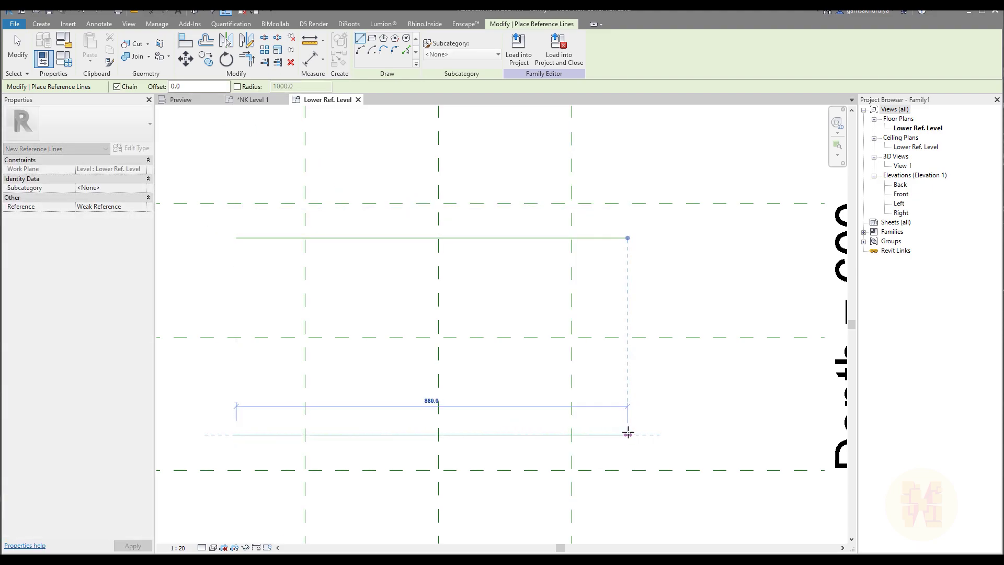
{"action": "left_click", "coordinate": [627, 434]}
{"action": "key", "text": "Escape"}
{"action": "key", "text": "Escape"}
Dimension the two reference lines and the central horizontal plane in one chain and constrain the spacing as equal
{"action": "key", "text": "d"}
{"action": "key", "text": "i"}
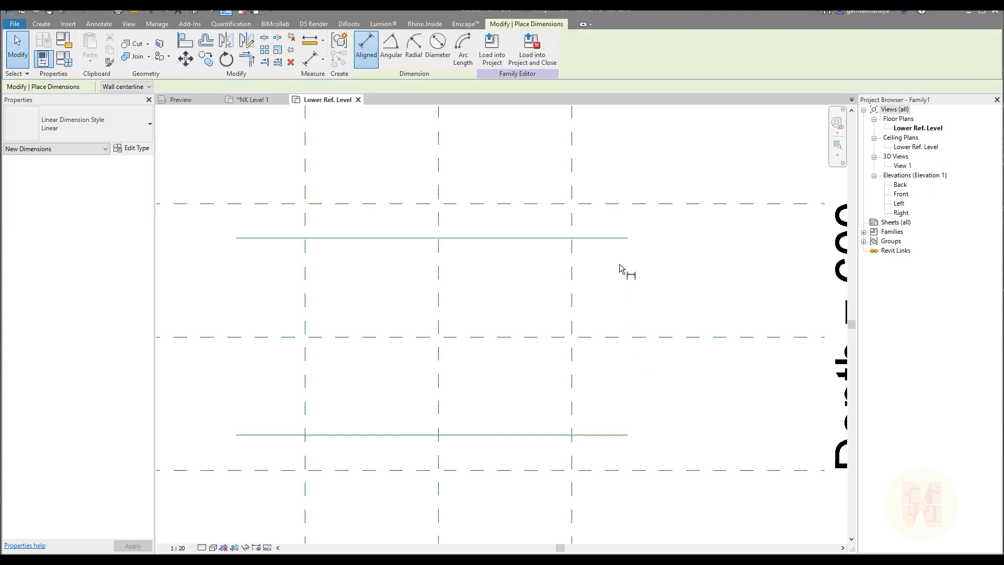
{"action": "left_click", "coordinate": [617, 238]}
{"action": "left_click", "coordinate": [614, 340]}
{"action": "left_click", "coordinate": [605, 437]}
{"action": "left_click", "coordinate": [711, 409]}
{"action": "key", "text": "Escape"}
{"action": "key", "text": "Escape"}
{"action": "left_click", "coordinate": [709, 376]}
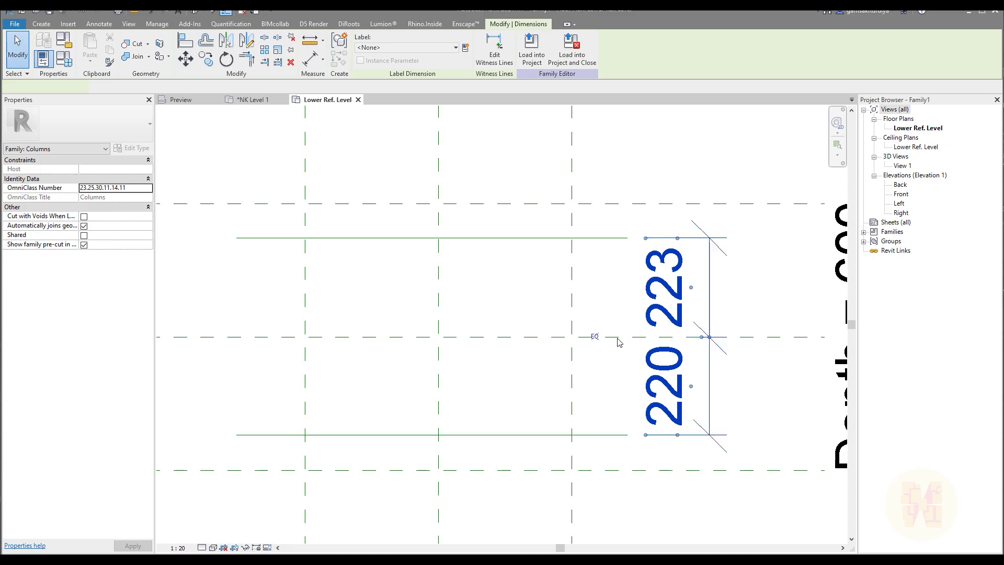
{"action": "left_click", "coordinate": [594, 337]}
{"action": "middle_click_drag", "start_coordinate": [617, 386], "coordinate": [581, 350]}
{"action": "key", "text": "Escape"}
Add an overall aligned dimension between the two reference lines, on the side opposite the equality dimension
{"action": "scroll", "coordinate": [581, 350], "scroll_direction": "down", "scroll_amount": 3}
{"action": "scroll", "coordinate": [596, 348], "scroll_direction": "up", "scroll_amount": 2}
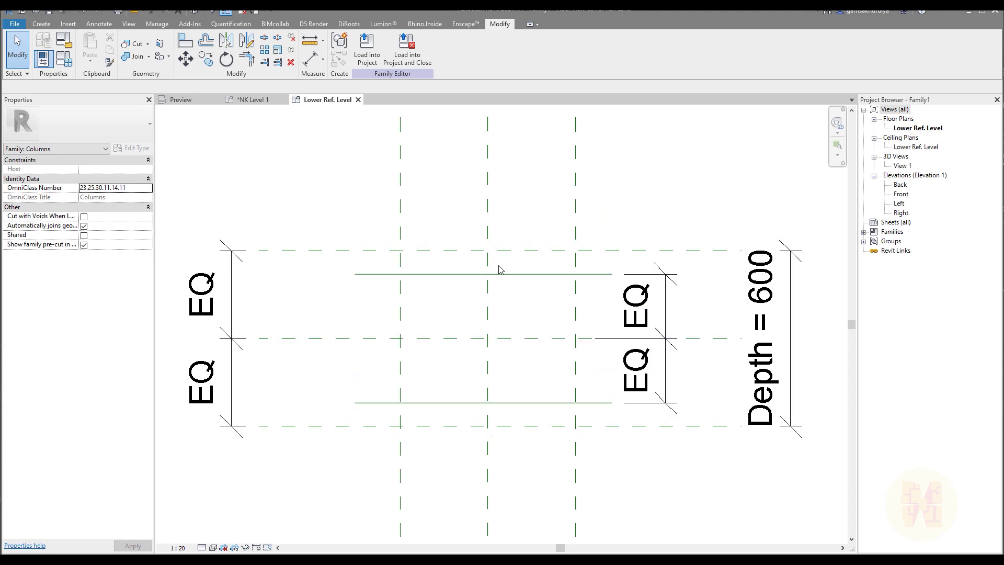
{"action": "scroll", "coordinate": [413, 256], "scroll_direction": "up", "scroll_amount": 4}
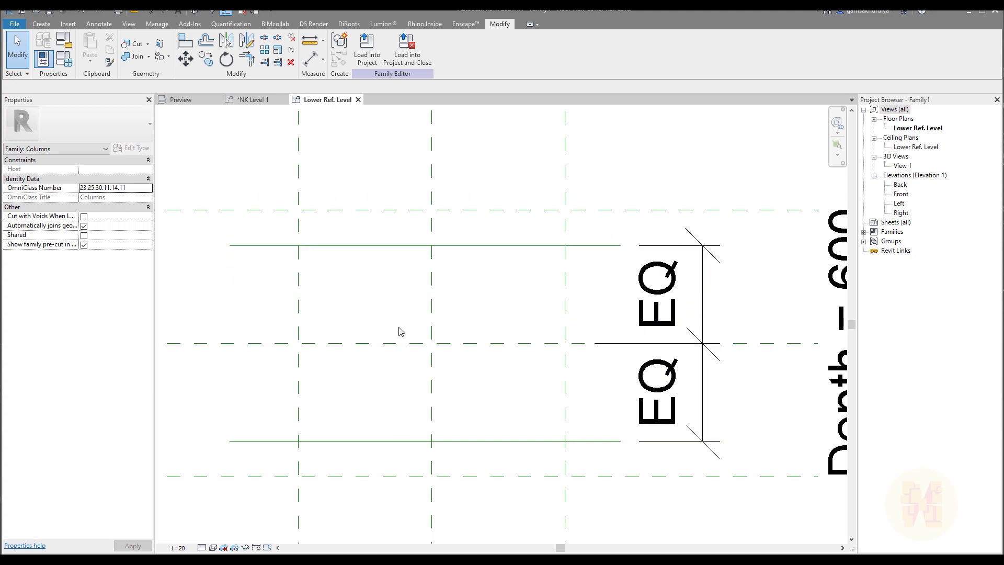
{"action": "key", "text": "d"}
{"action": "key", "text": "i"}
{"action": "left_click", "coordinate": [331, 245]}
{"action": "left_click", "coordinate": [324, 441]}
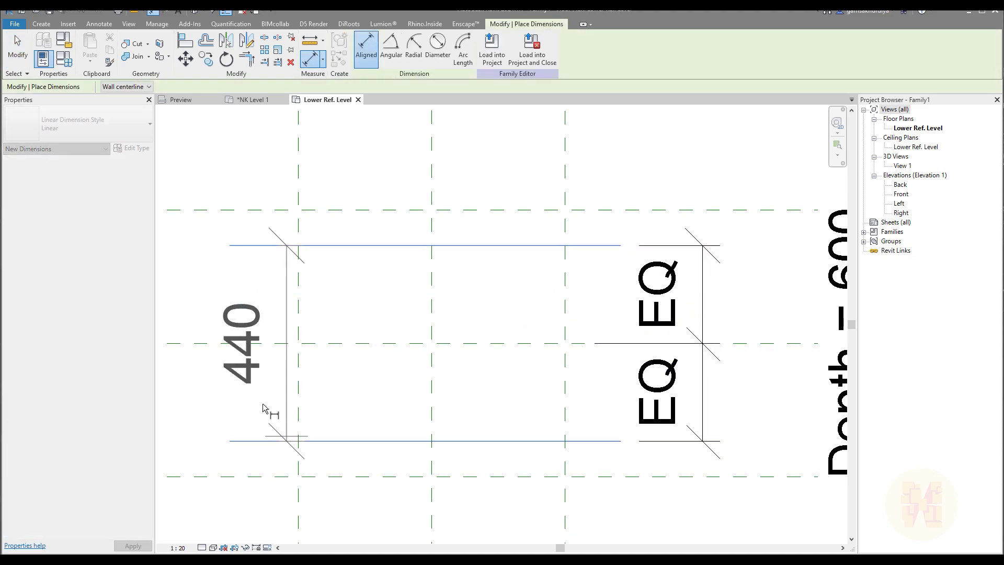
{"action": "middle_click_drag", "start_coordinate": [247, 409], "coordinate": [377, 389]}
{"action": "left_click", "coordinate": [322, 391]}
{"action": "key", "text": "Escape"}
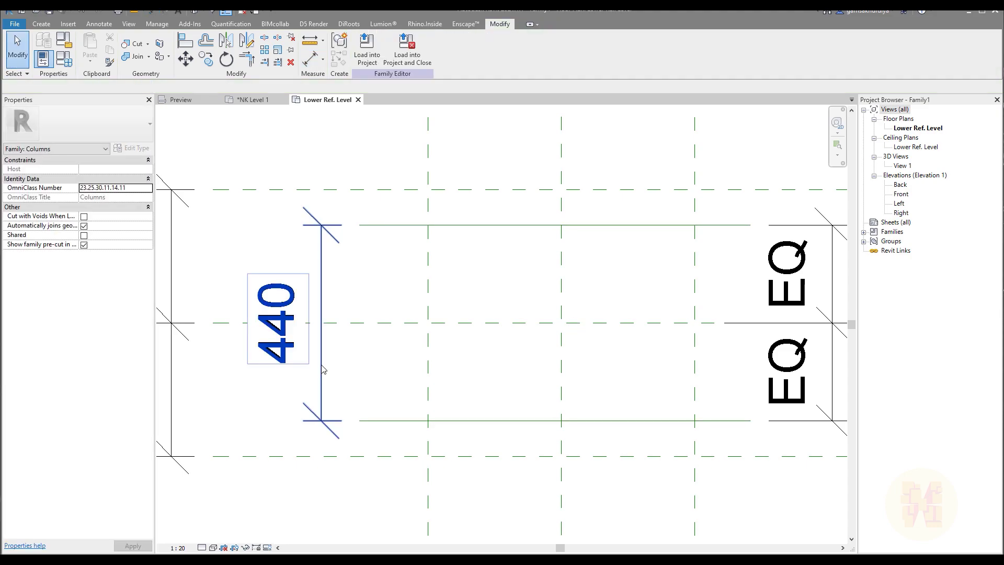
Label the overall reference line dimension with a new type family parameter named L_Depth, and set the view scale to 1:10
{"action": "left_click", "coordinate": [322, 369]}
{"action": "scroll", "coordinate": [448, 336], "scroll_direction": "down", "scroll_amount": 2}
{"action": "middle_click_drag", "start_coordinate": [449, 337], "coordinate": [355, 348]}
{"action": "scroll", "coordinate": [381, 357], "scroll_direction": "up", "scroll_amount": 1}
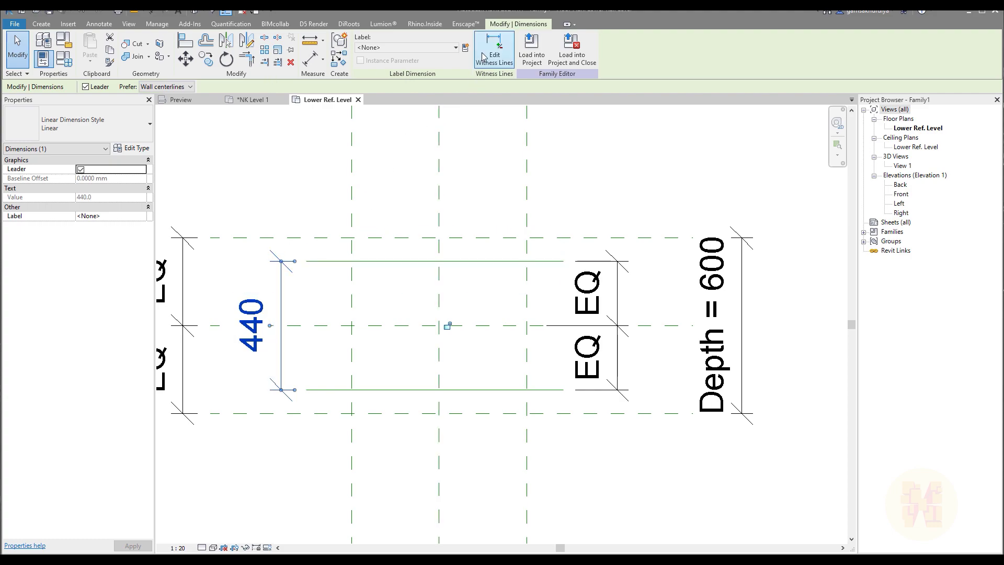
{"action": "left_click", "coordinate": [466, 48]}
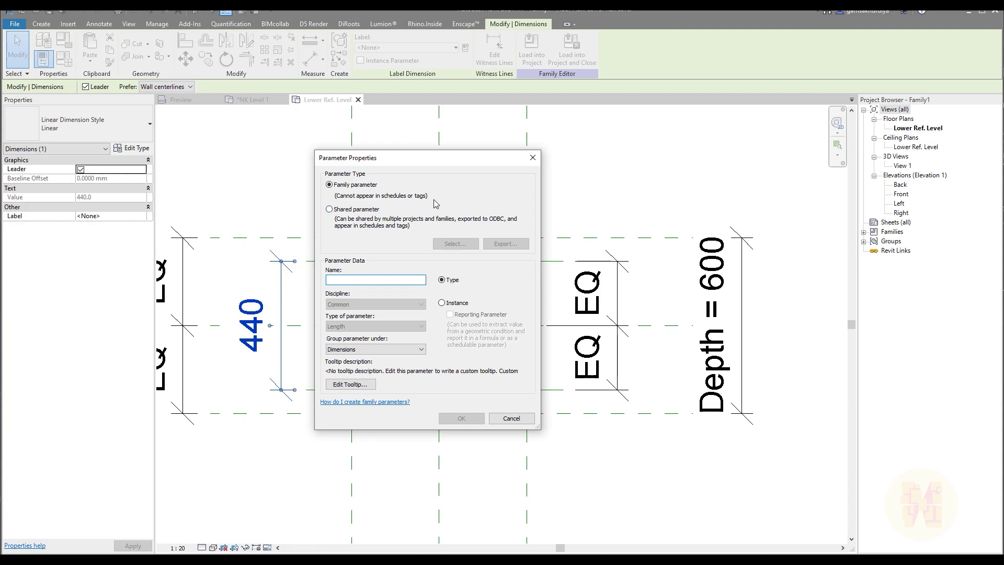
{"action": "type", "text": "L-"}
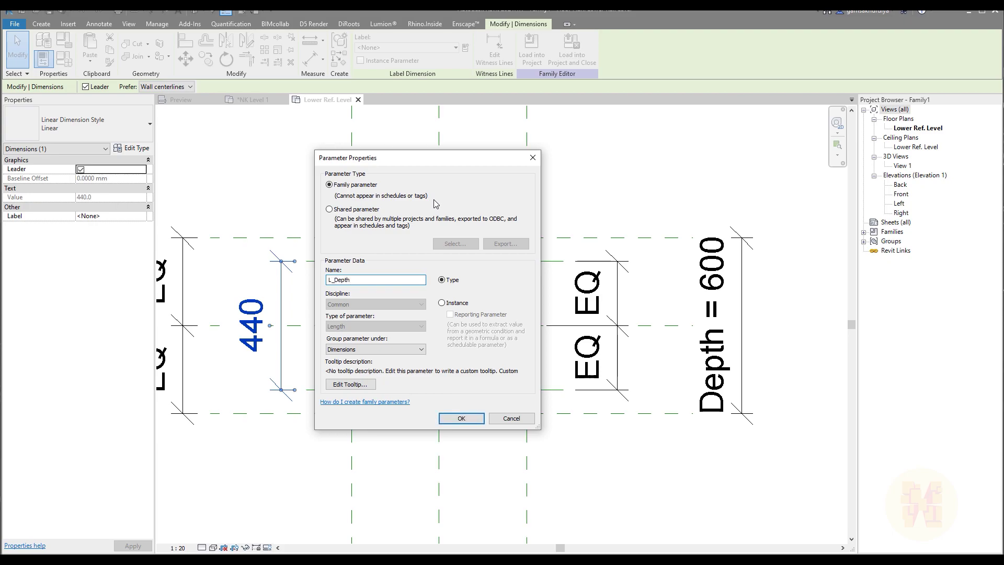
{"action": "left_click", "coordinate": [462, 418]}
{"action": "left_click", "coordinate": [335, 336]}
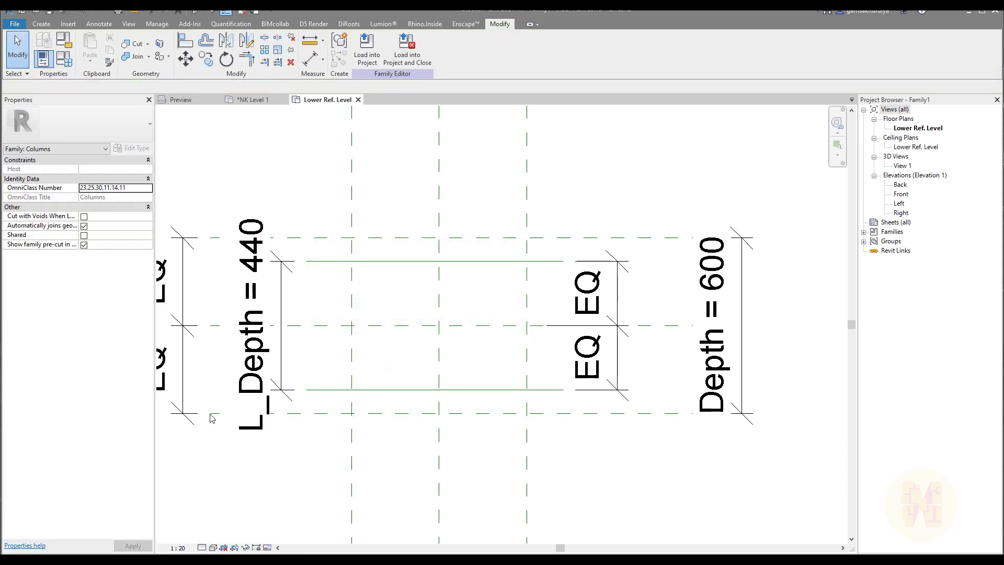
{"action": "left_click", "coordinate": [176, 548]}
{"action": "left_click", "coordinate": [192, 439]}
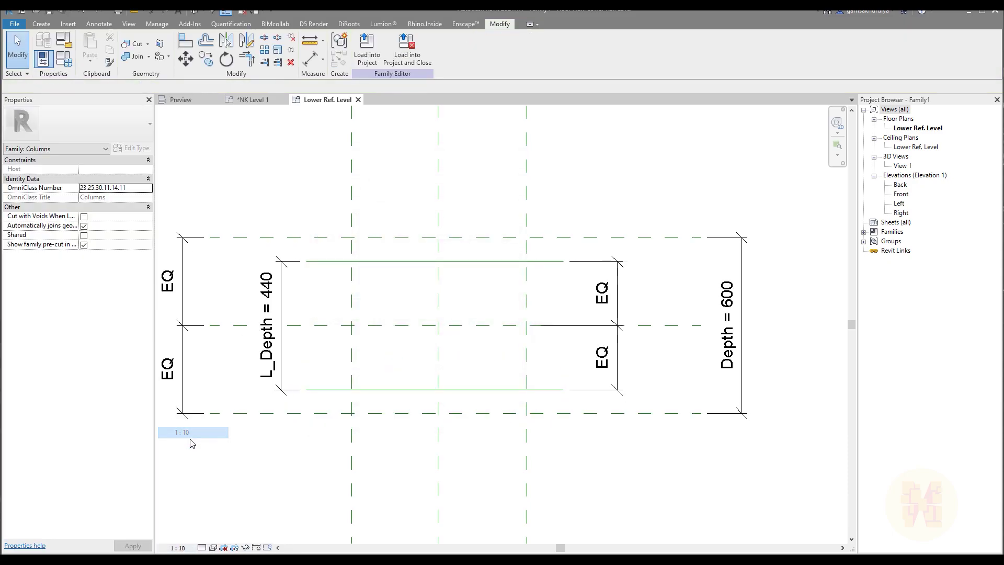
Move the L_Depth parameter below Width in the family types' Dimensions group
{"action": "left_click", "coordinate": [64, 58]}
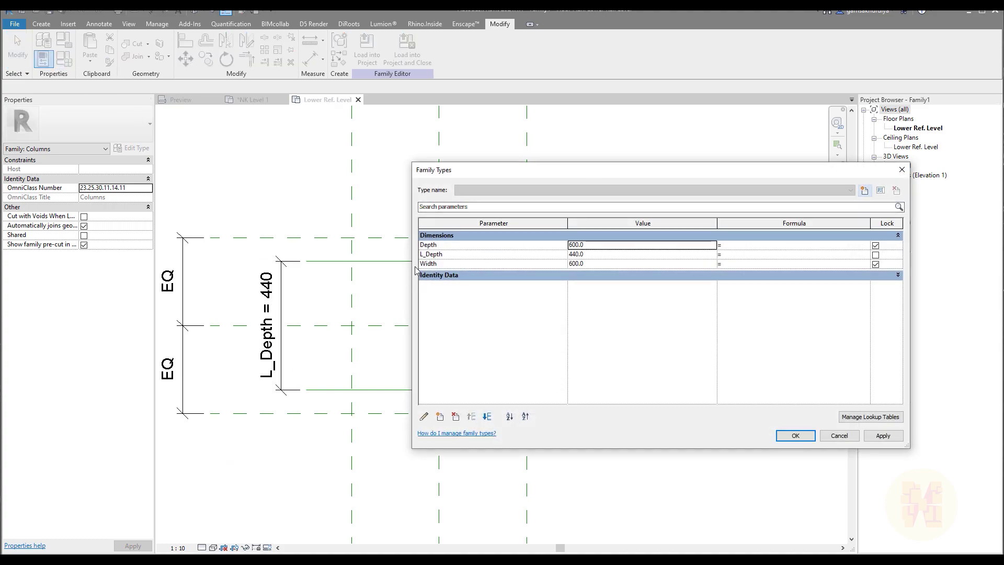
{"action": "left_click", "coordinate": [448, 255]}
{"action": "left_click", "coordinate": [487, 417]}
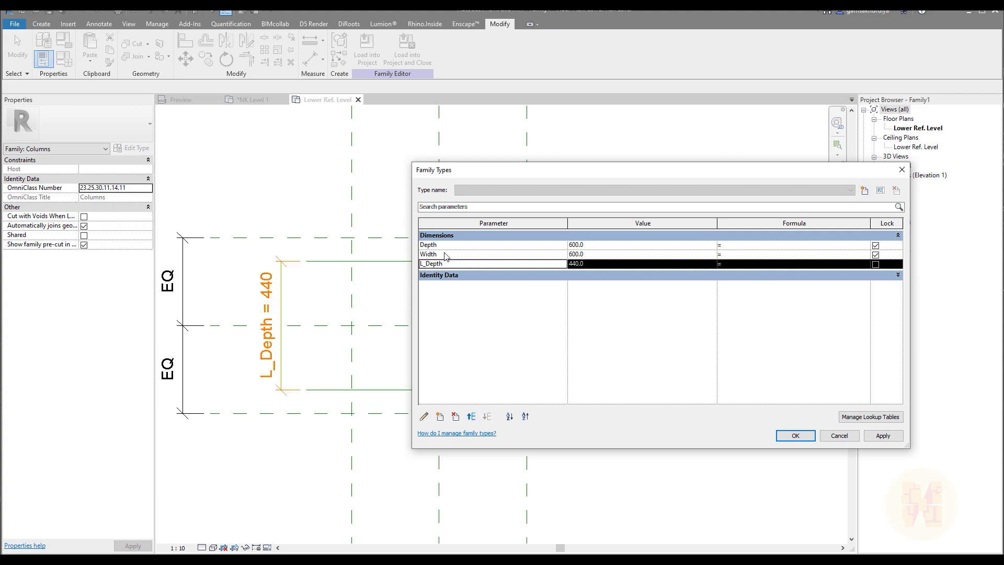
Set the L_Depth parameter's formula to Depth - (Depth / 3)
{"action": "left_click", "coordinate": [487, 249]}
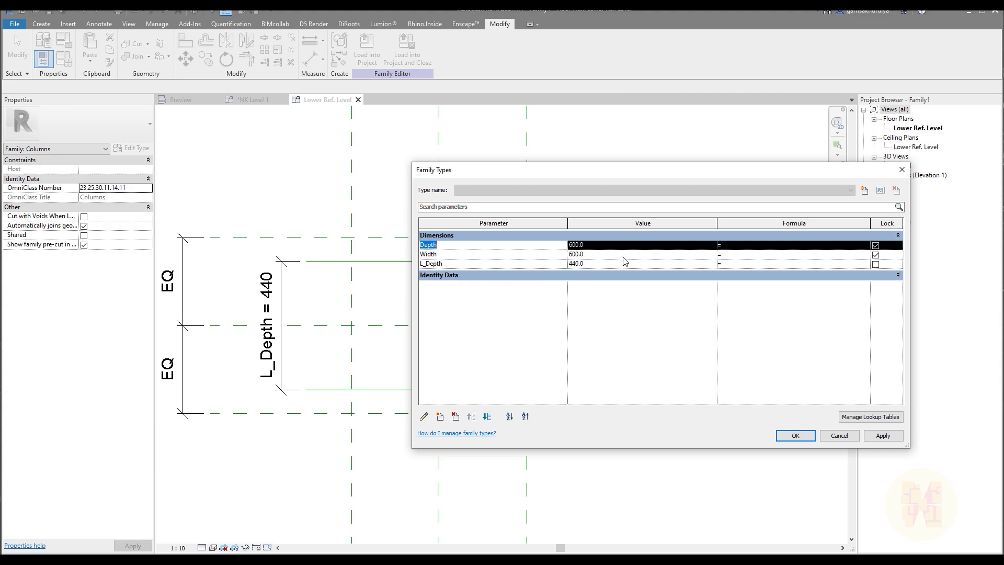
{"action": "left_click", "coordinate": [746, 265]}
{"action": "type", "text": "Depth/3"}
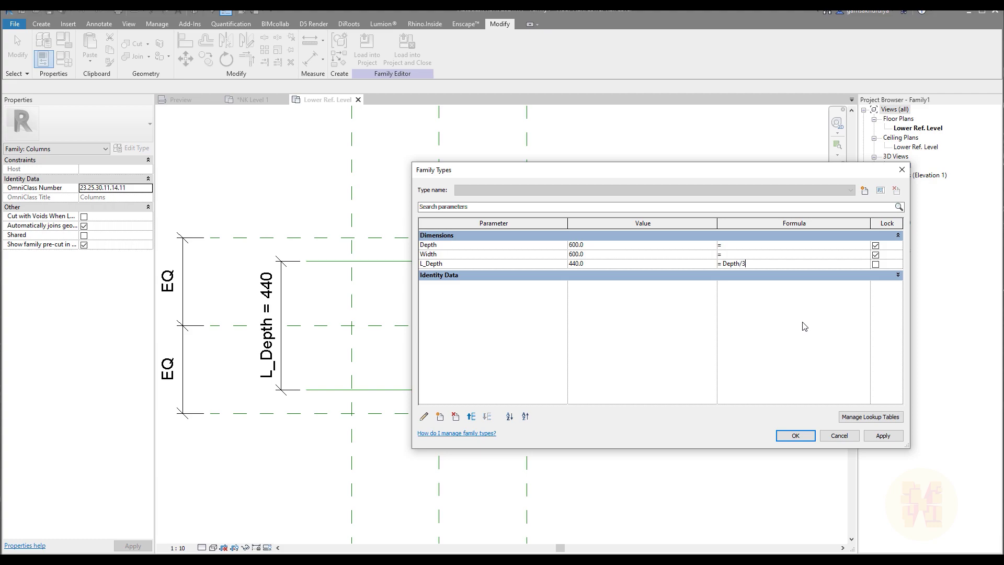
{"action": "key", "text": "Return"}
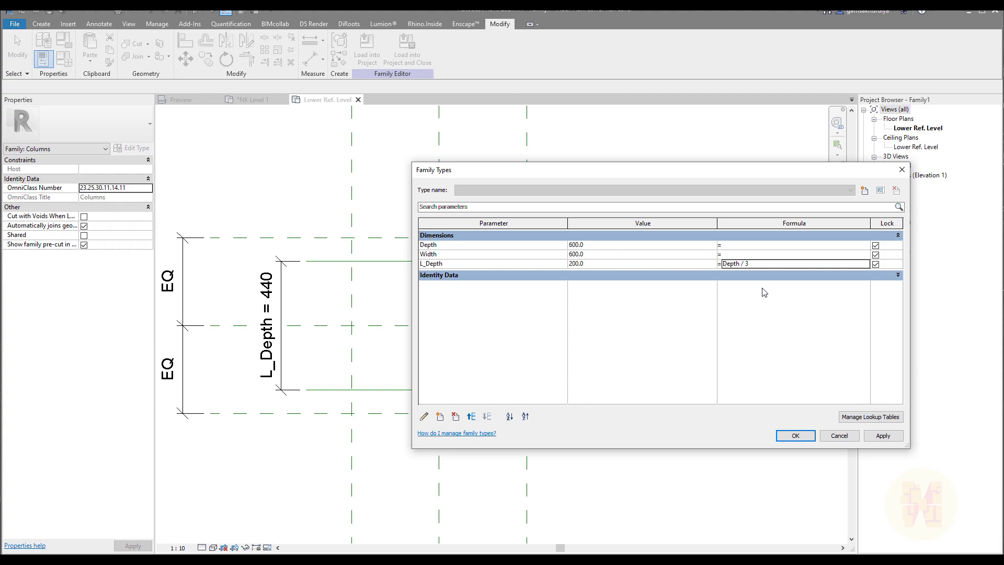
{"action": "left_click", "coordinate": [759, 264]}
{"action": "left_click", "coordinate": [724, 265]}
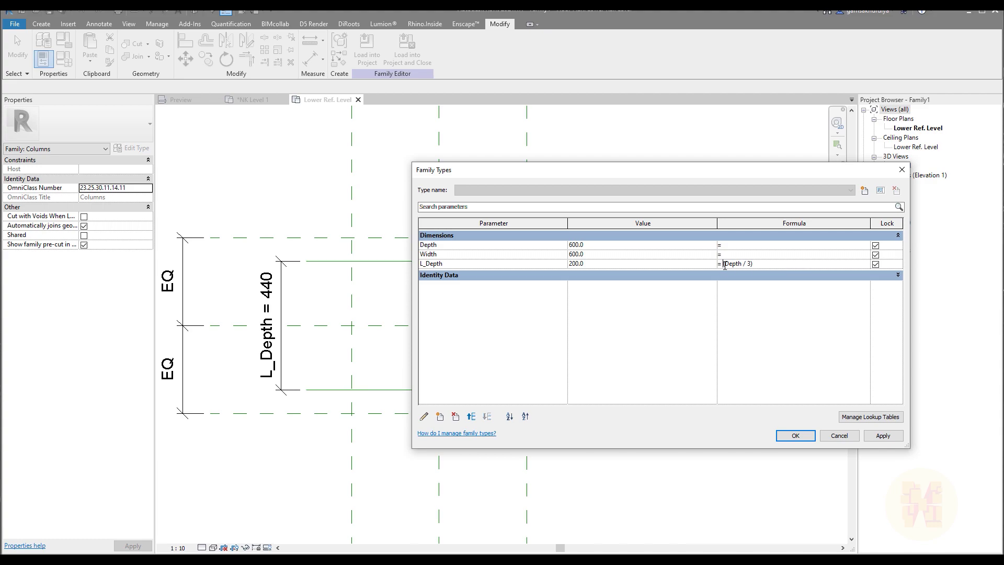
{"action": "type", "text": "Depth -(Depth / 3"}
{"action": "left_click", "coordinate": [765, 335]}
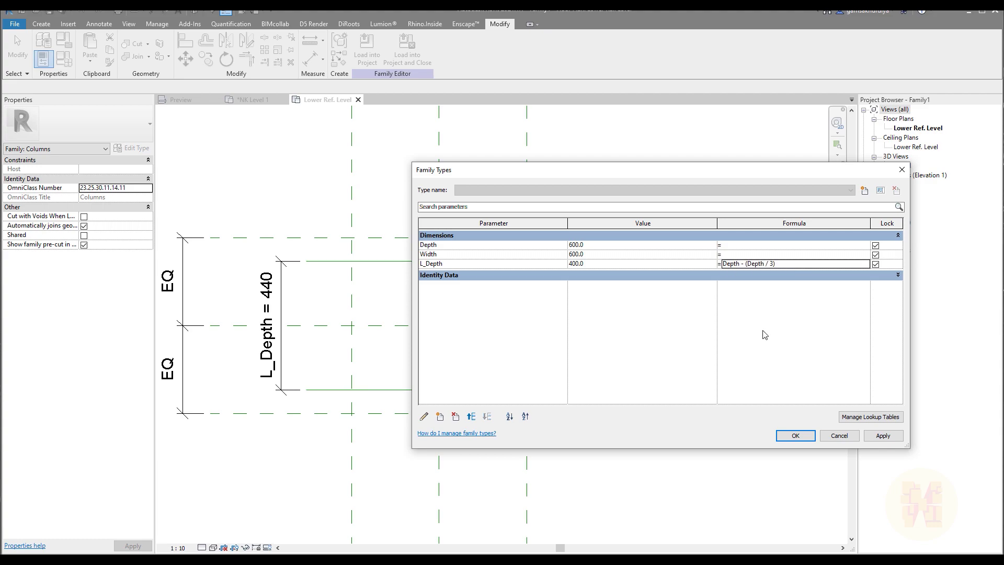
Accept the family type changes with the L_Depth formula
{"action": "left_click", "coordinate": [795, 436]}
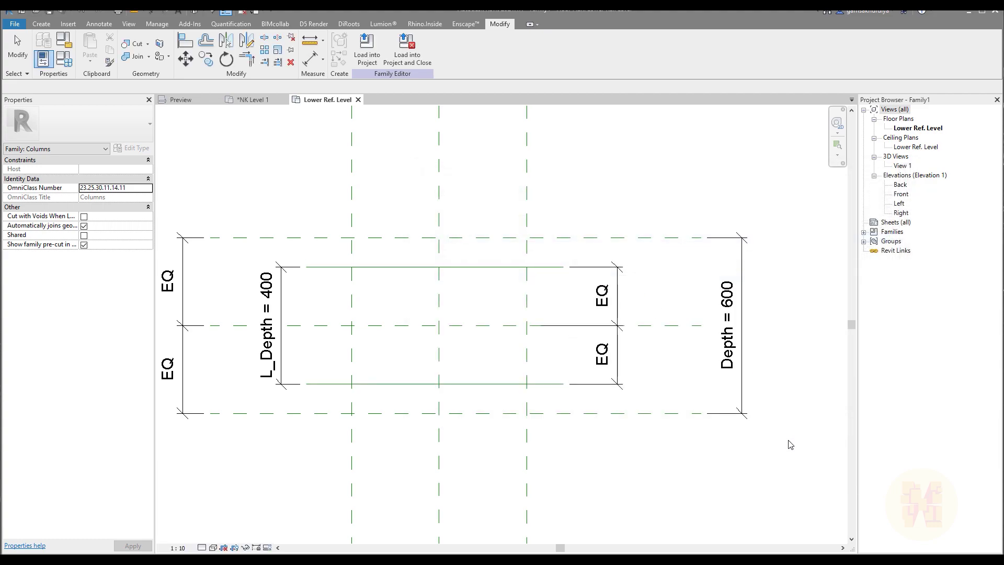
Test the L_Depth formula by setting the Depth parameter to 1200, 800 and back to 600
{"action": "left_click", "coordinate": [63, 59]}
{"action": "left_click_drag", "start_coordinate": [622, 170], "coordinate": [802, 118]}
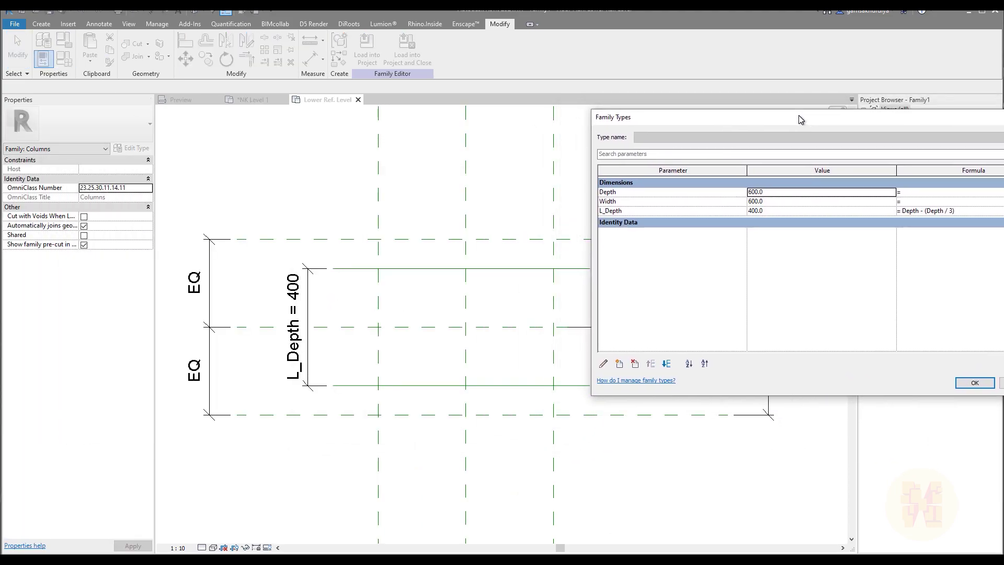
{"action": "left_click", "coordinate": [787, 197]}
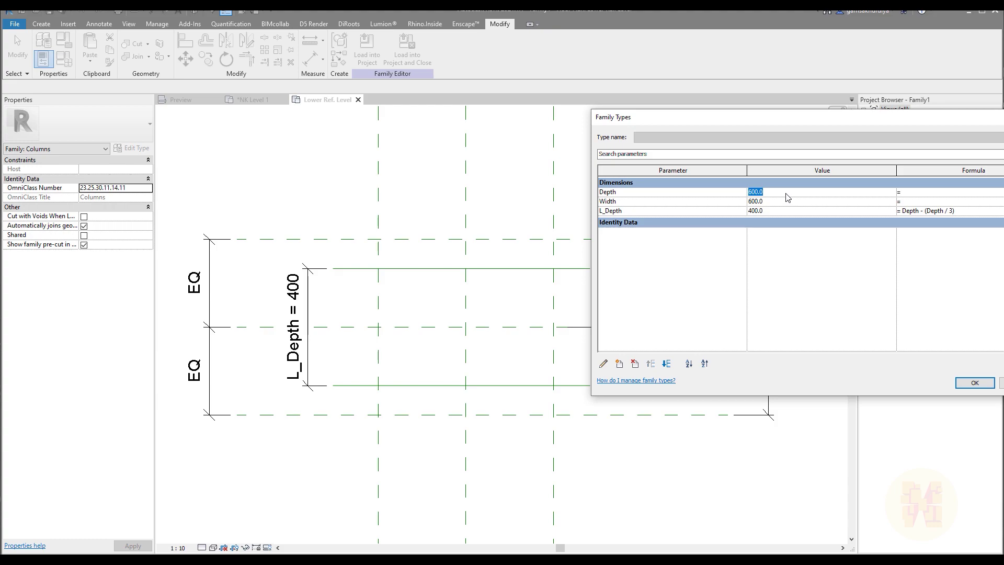
{"action": "key", "text": "Return"}
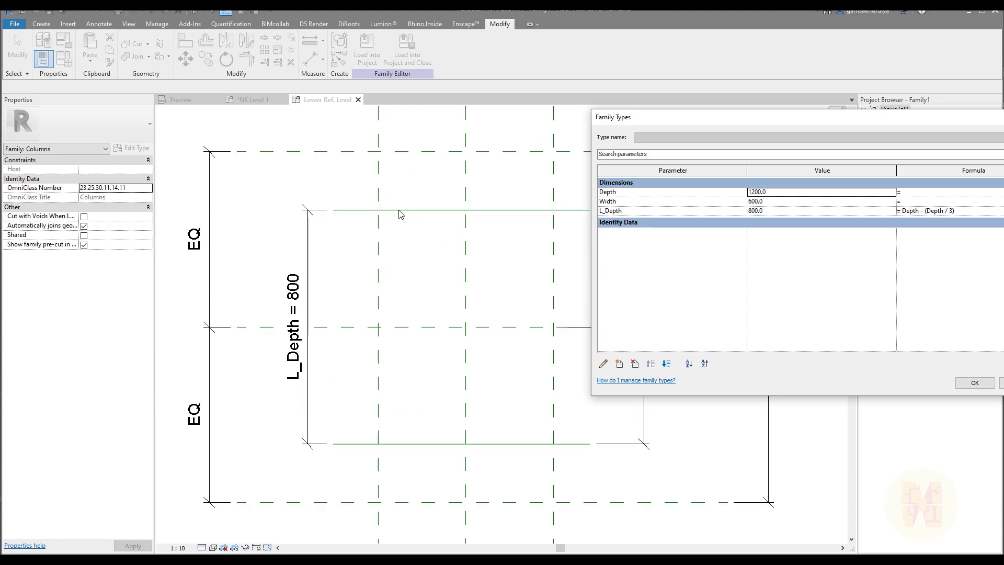
{"action": "left_click", "coordinate": [775, 193]}
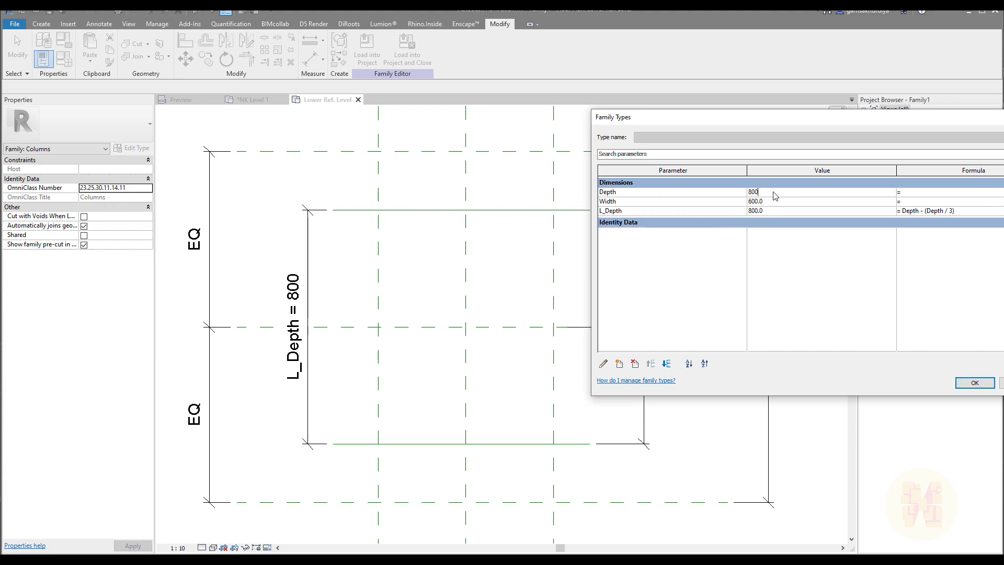
{"action": "key", "text": "Return"}
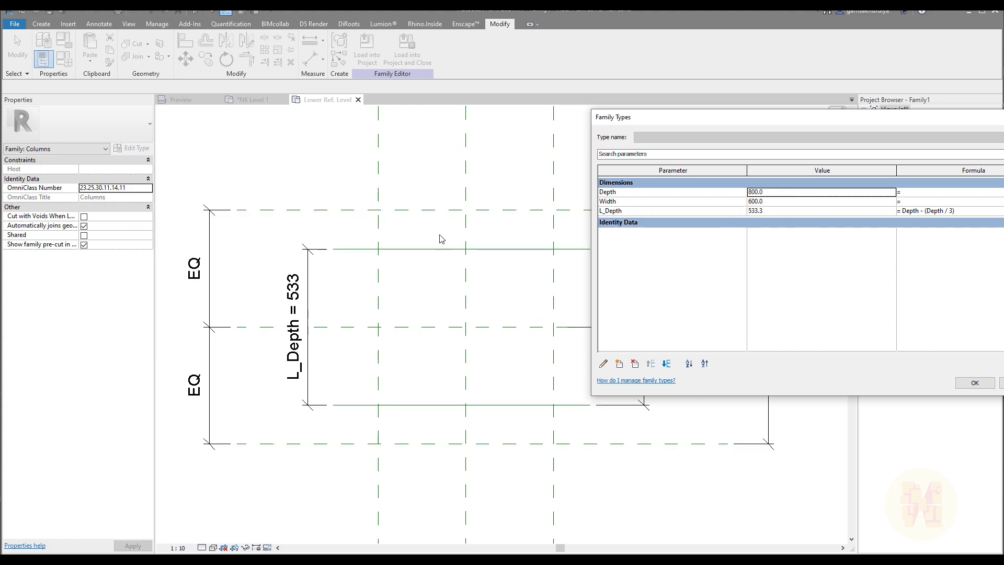
{"action": "left_click", "coordinate": [781, 195]}
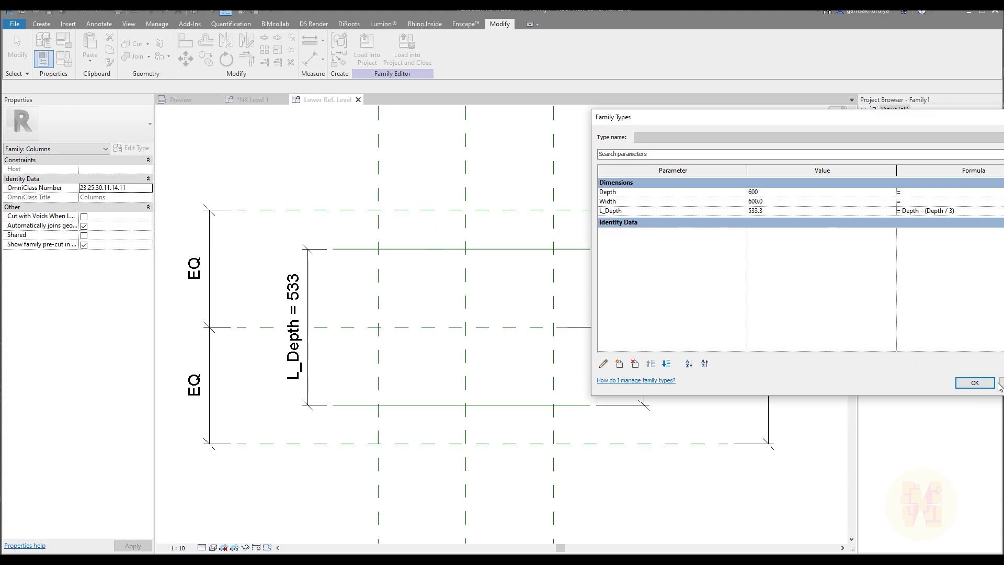
{"action": "left_click", "coordinate": [975, 383]}
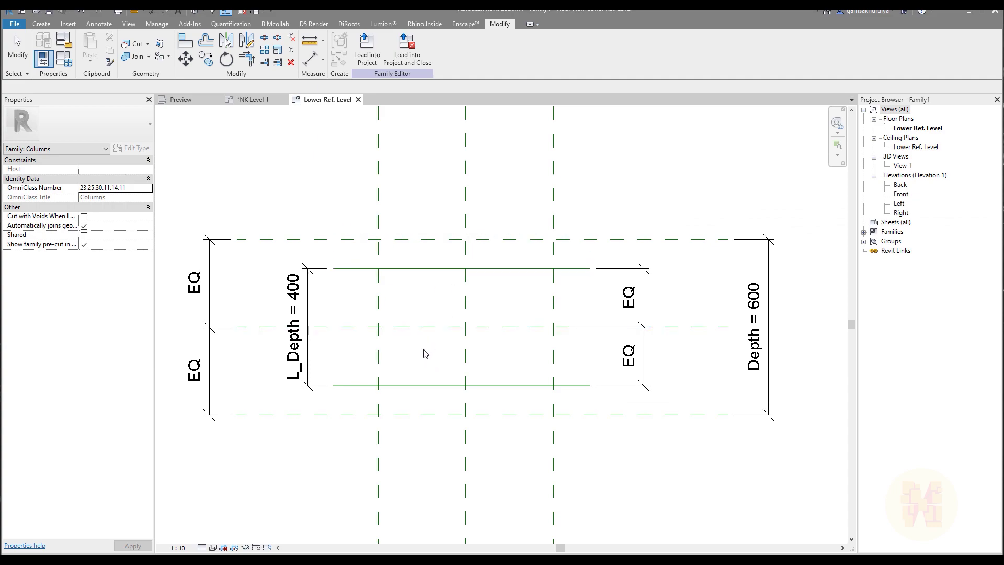
Start a solid extrusion and sketch two vertical lines just inside the outer vertical reference planes, each crossing both horizontal reference lines
{"action": "scroll", "coordinate": [427, 354], "scroll_direction": "up", "scroll_amount": 3}
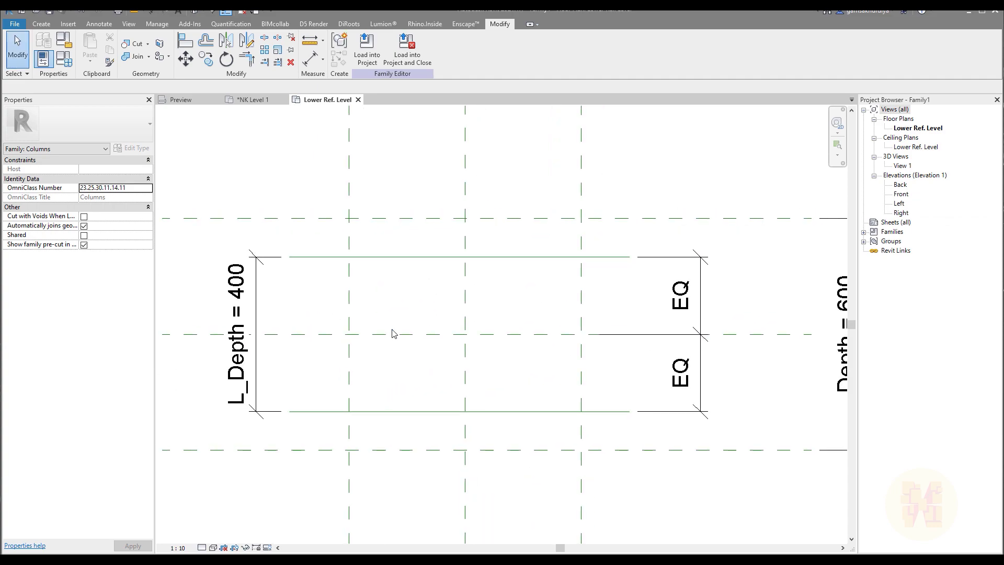
{"action": "left_click", "coordinate": [41, 23]}
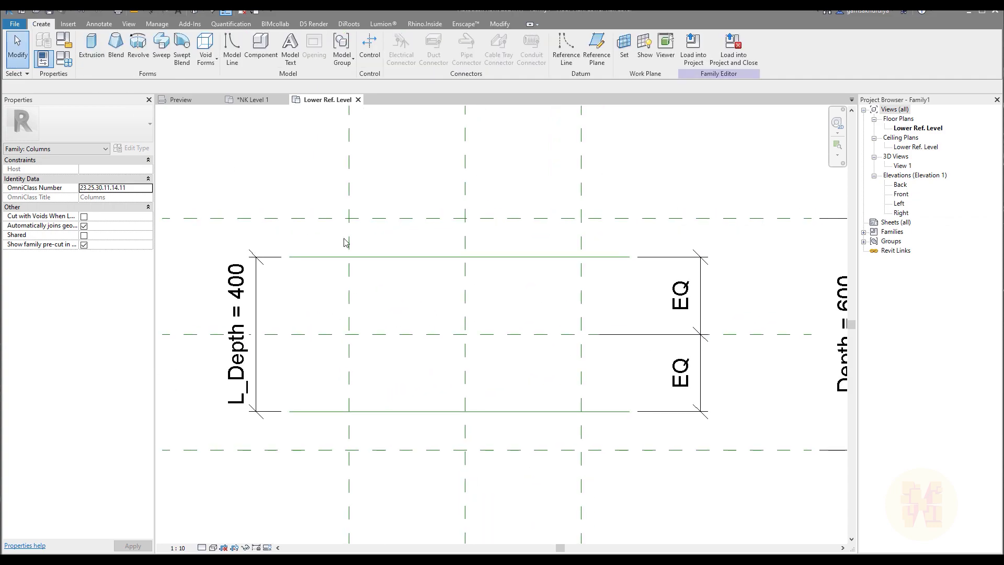
{"action": "left_click", "coordinate": [95, 47]}
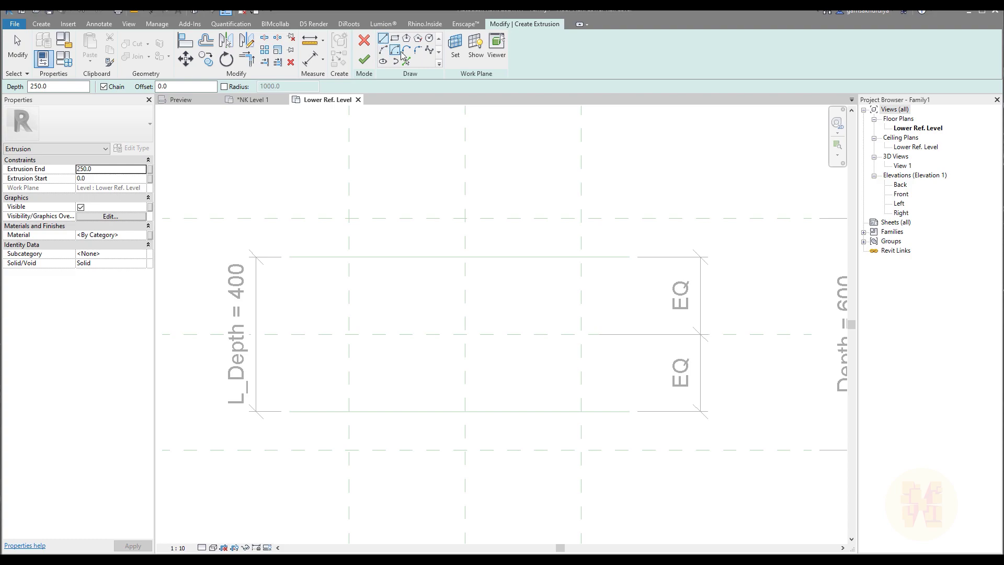
{"action": "left_click", "coordinate": [361, 247]}
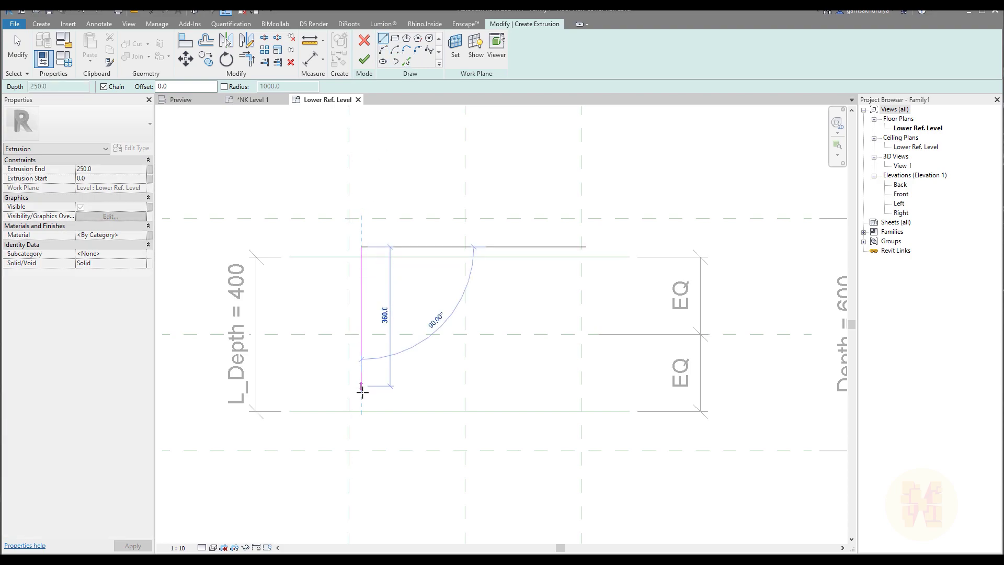
{"action": "left_click", "coordinate": [361, 424]}
{"action": "key", "text": "Escape"}
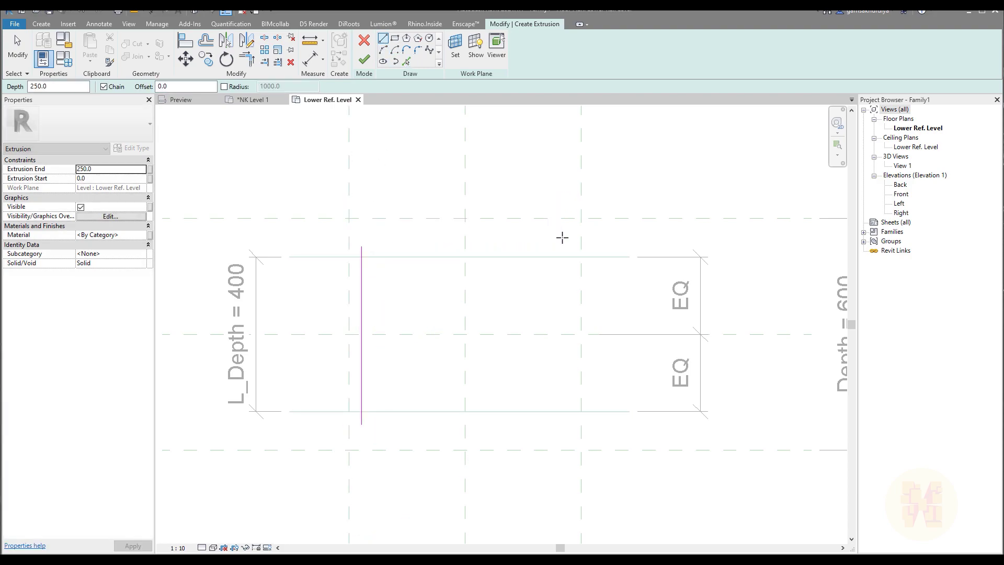
{"action": "left_click", "coordinate": [558, 247]}
{"action": "left_click", "coordinate": [558, 423]}
{"action": "key", "text": "Escape"}
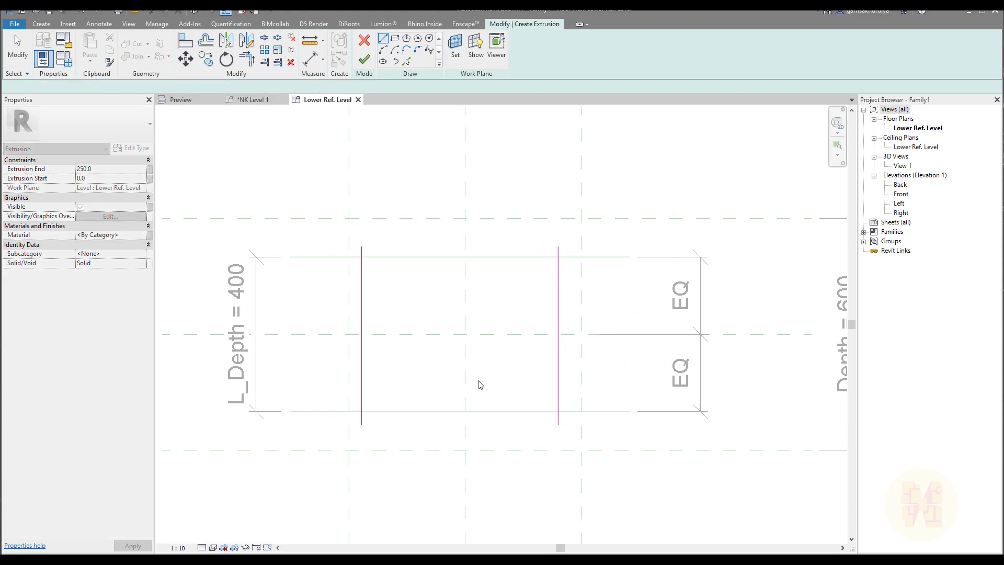
{"action": "key", "text": "Escape"}
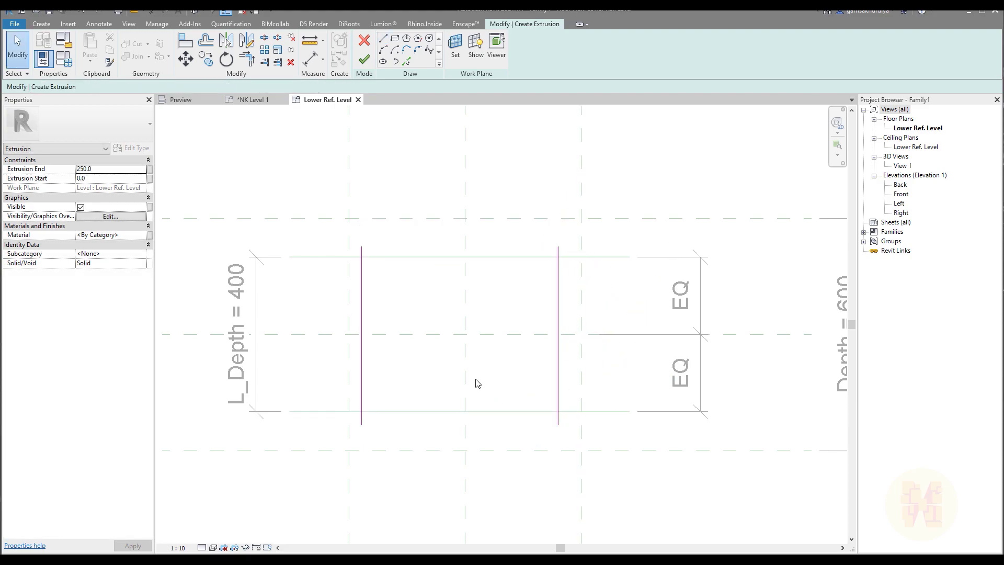
Align the two vertical sketch lines to the left and right reference planes and lock both alignments
{"action": "key", "text": "a"}
{"action": "key", "text": "l"}
{"action": "middle_click_drag", "start_coordinate": [397, 296], "coordinate": [362, 297]}
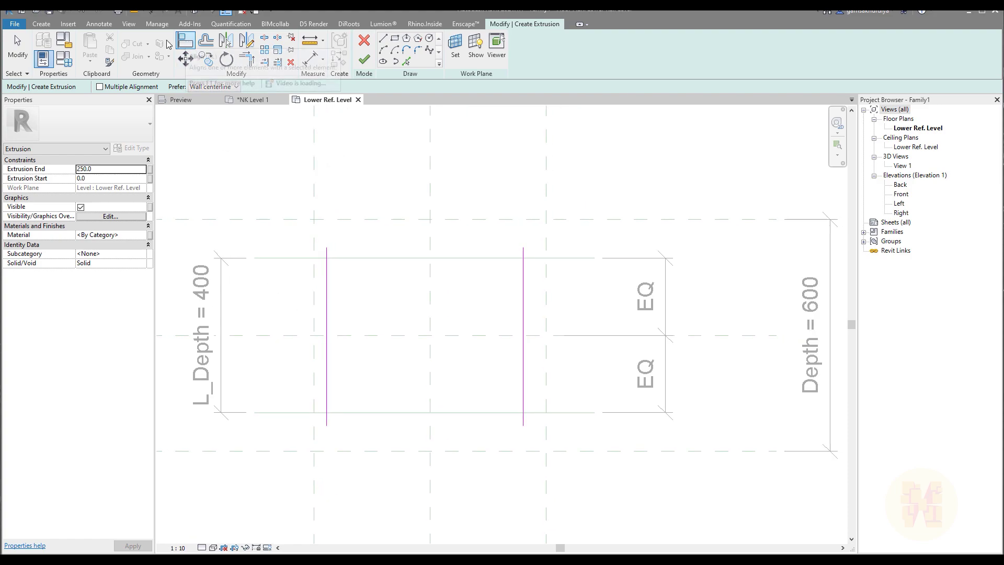
{"action": "left_click", "coordinate": [312, 309]}
{"action": "left_click", "coordinate": [327, 313]}
{"action": "left_click", "coordinate": [547, 319]}
{"action": "left_click", "coordinate": [524, 317]}
{"action": "left_click", "coordinate": [528, 306]}
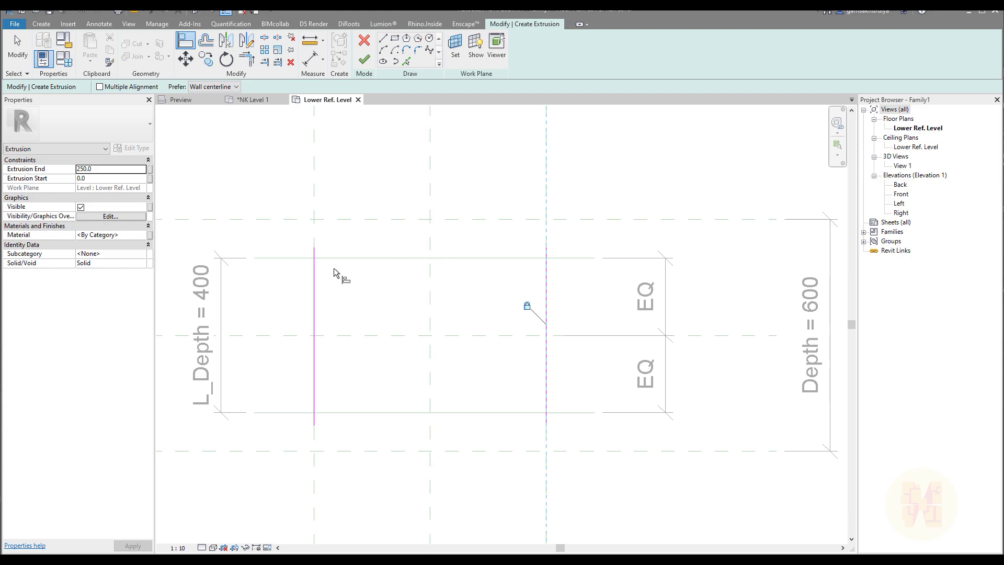
Align the upper and lower ends of both vertical sketch lines to the two horizontal reference lines and lock them
{"action": "scroll", "coordinate": [334, 272], "scroll_direction": "up", "scroll_amount": 2}
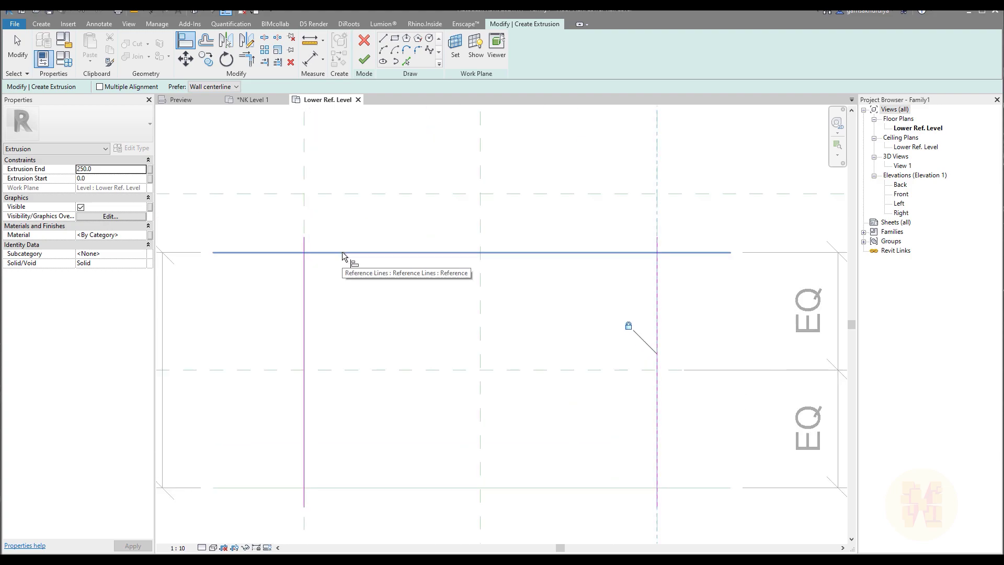
{"action": "left_click", "coordinate": [343, 254]}
{"action": "left_click", "coordinate": [451, 269]}
{"action": "middle_click_drag", "start_coordinate": [361, 479], "coordinate": [369, 320]}
{"action": "left_click", "coordinate": [359, 328]}
{"action": "left_click", "coordinate": [312, 351]}
{"action": "left_click", "coordinate": [666, 345]}
{"action": "left_click", "coordinate": [462, 347]}
{"action": "scroll", "coordinate": [585, 254], "scroll_direction": "up", "scroll_amount": 1}
{"action": "middle_click_drag", "start_coordinate": [581, 255], "coordinate": [416, 410]}
{"action": "left_click", "coordinate": [478, 209]}
{"action": "left_click", "coordinate": [550, 200]}
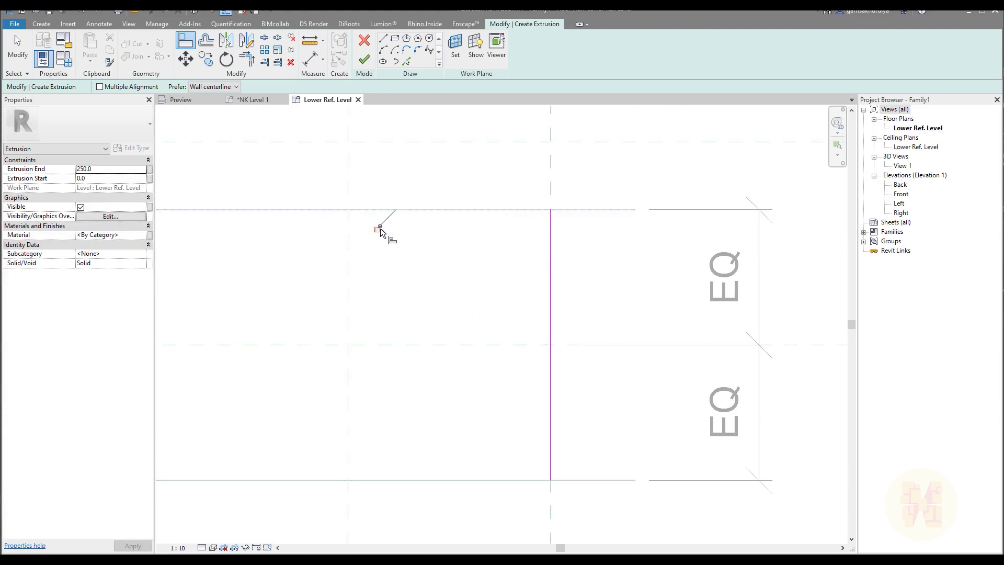
Draw a sloped line from the left vertical line's upper end to the intersection of the centre and upper reference planes
{"action": "middle_click_drag", "start_coordinate": [301, 175], "coordinate": [447, 229]}
{"action": "left_click", "coordinate": [384, 41]}
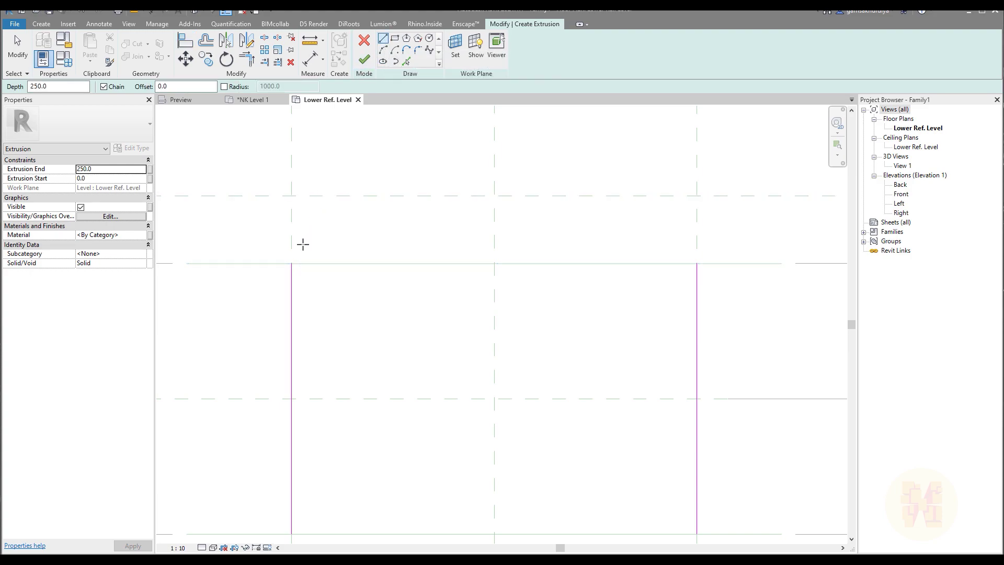
{"action": "left_click", "coordinate": [494, 196]}
{"action": "key", "text": "Escape"}
{"action": "key", "text": "Escape"}
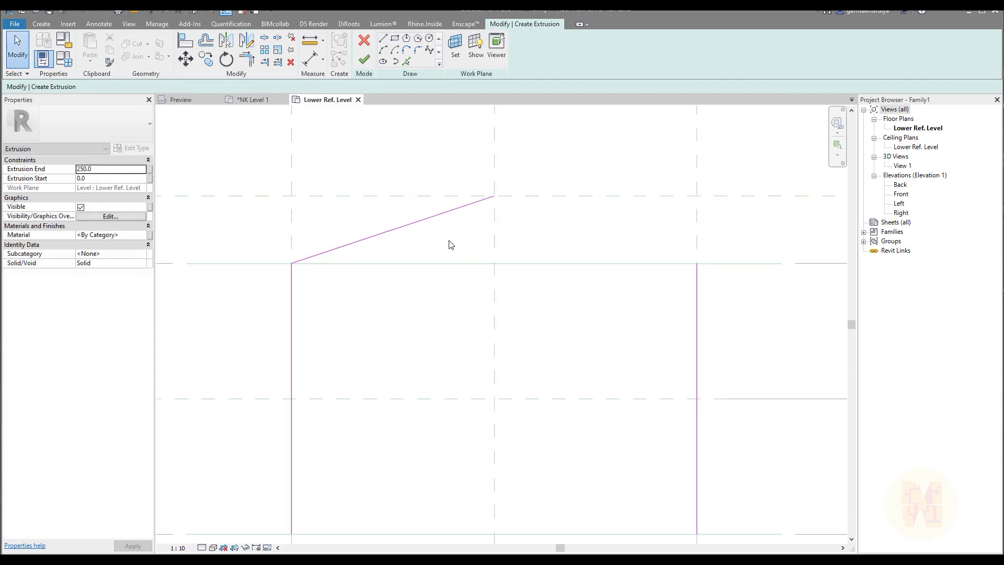
Try to align and lock the left sloped line's lower endpoint to the upper reference line
{"action": "key", "text": "a"}
{"action": "key", "text": "l"}
{"action": "left_click", "coordinate": [324, 266]}
{"action": "left_click", "coordinate": [293, 263]}
{"action": "left_click", "coordinate": [461, 285]}
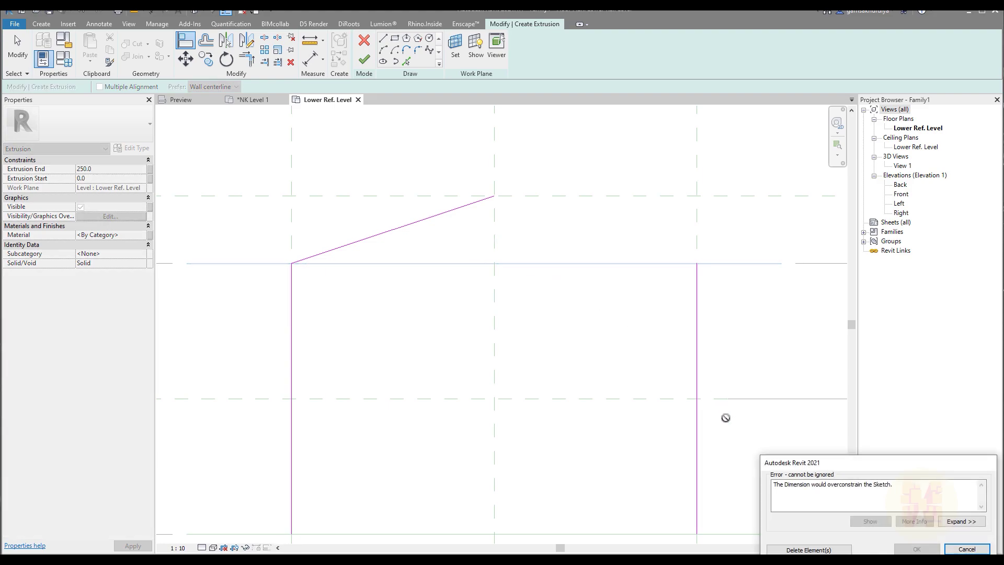
{"action": "left_click", "coordinate": [848, 549]}
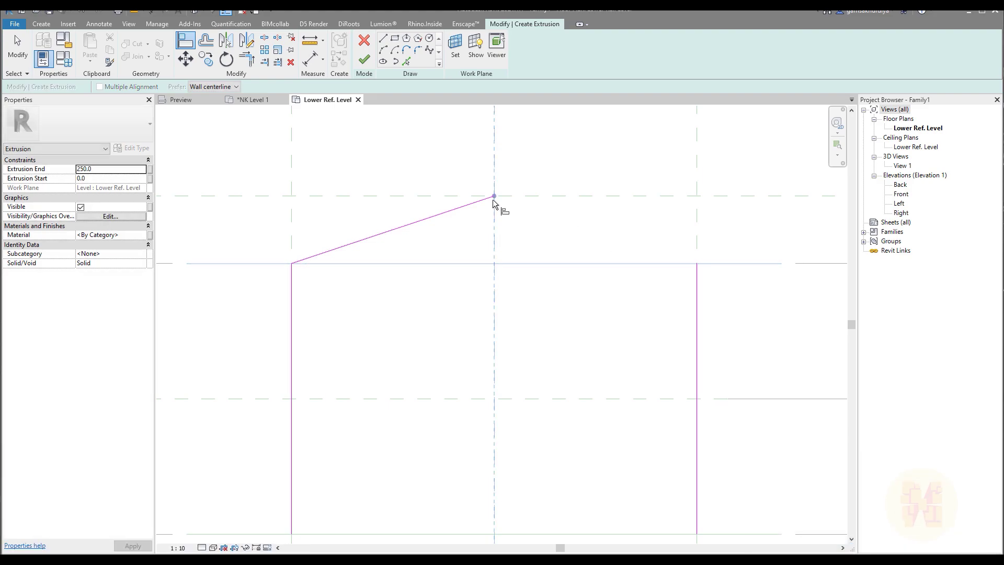
{"action": "key", "text": "Escape"}
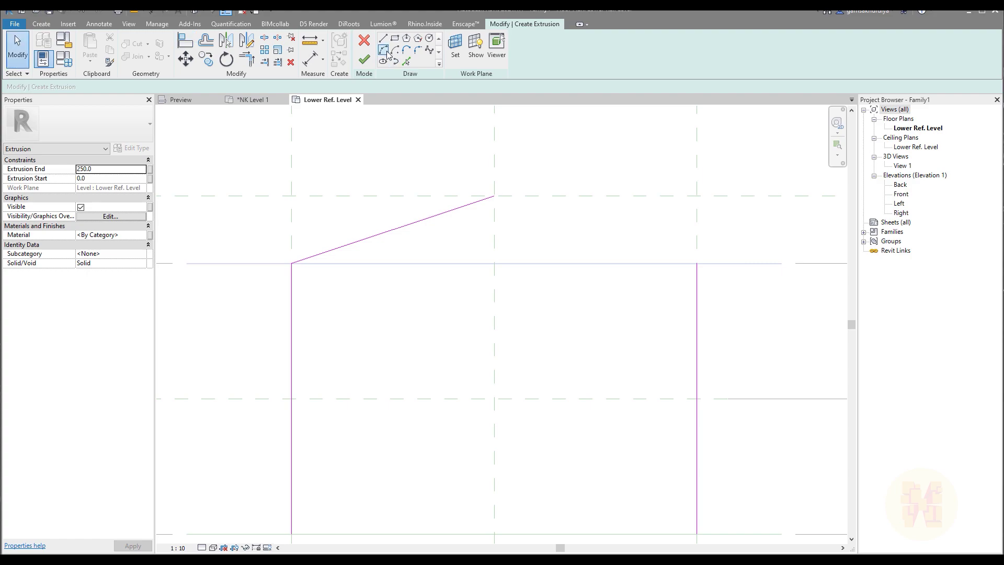
Draw a second sloped line from the upper apex to the right vertical line's upper end
{"action": "left_click", "coordinate": [383, 43]}
{"action": "left_click", "coordinate": [494, 196]}
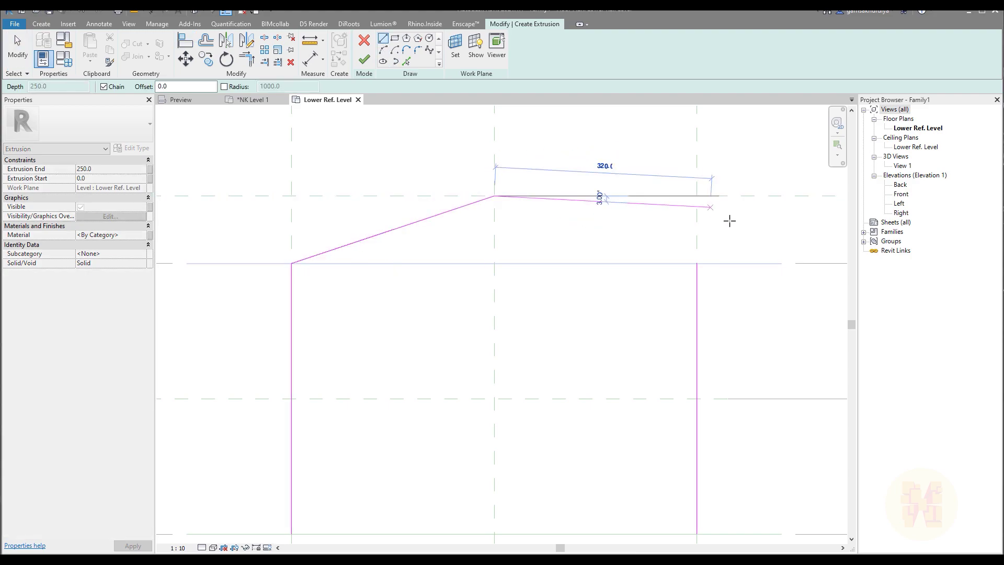
{"action": "left_click", "coordinate": [697, 263]}
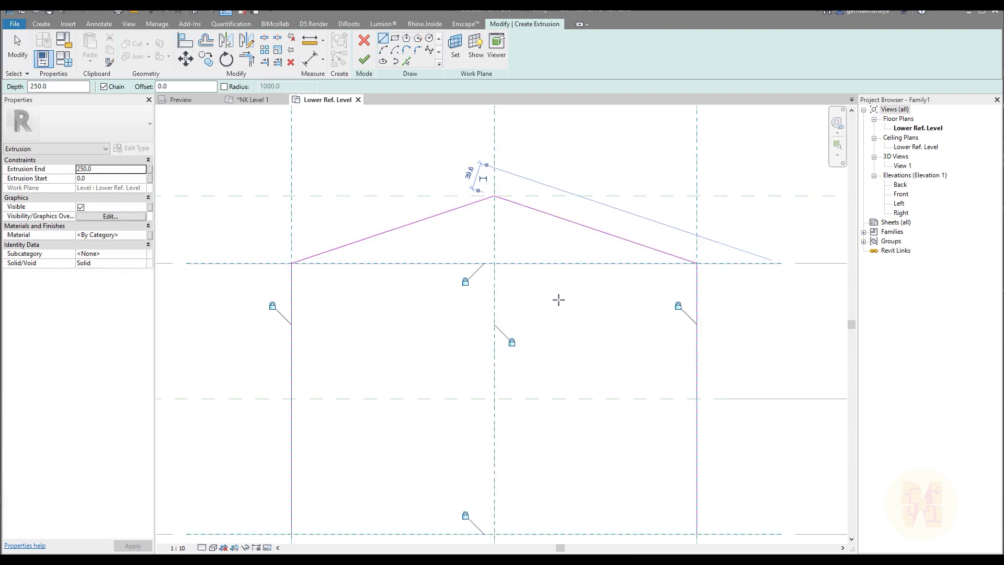
{"action": "key", "text": "Escape"}
{"action": "key", "text": "Escape"}
{"action": "left_click", "coordinate": [560, 218]}
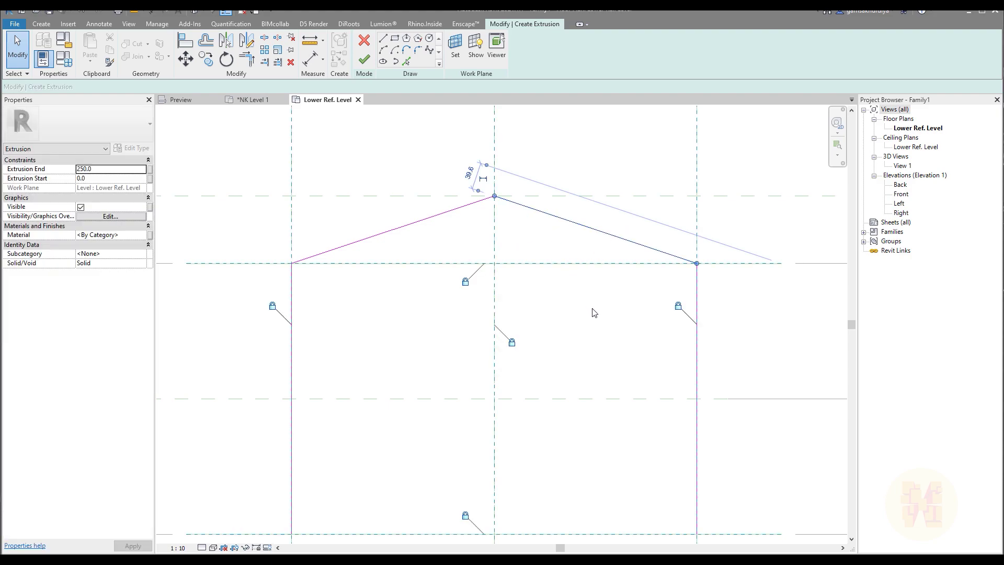
{"action": "left_click", "coordinate": [593, 312]}
Try to lock the apex to the centre reference plane and the sloped line's lower endpoint to the upper reference line
{"action": "key", "text": "a"}
{"action": "key", "text": "l"}
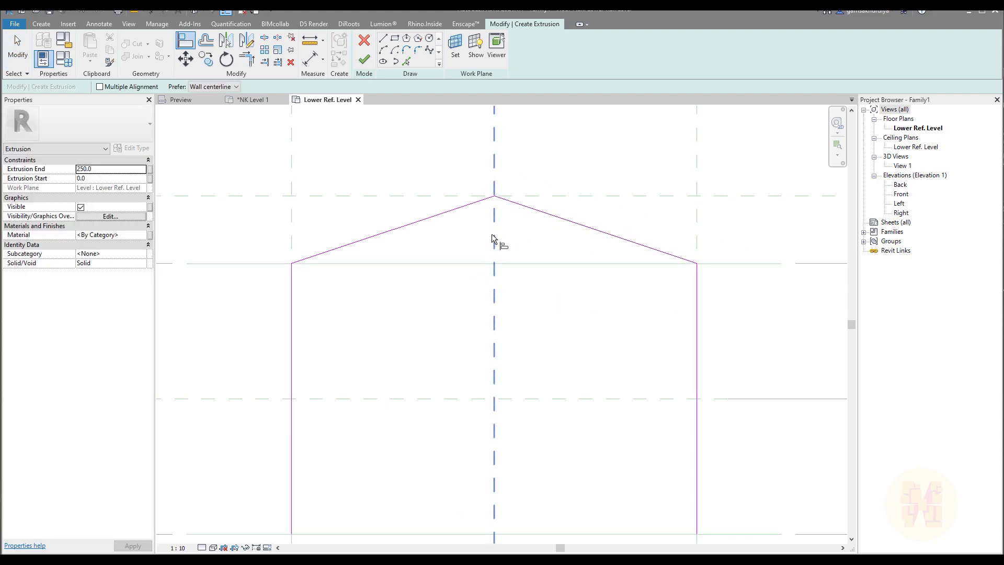
{"action": "left_click", "coordinate": [494, 195]}
{"action": "left_click", "coordinate": [514, 343]}
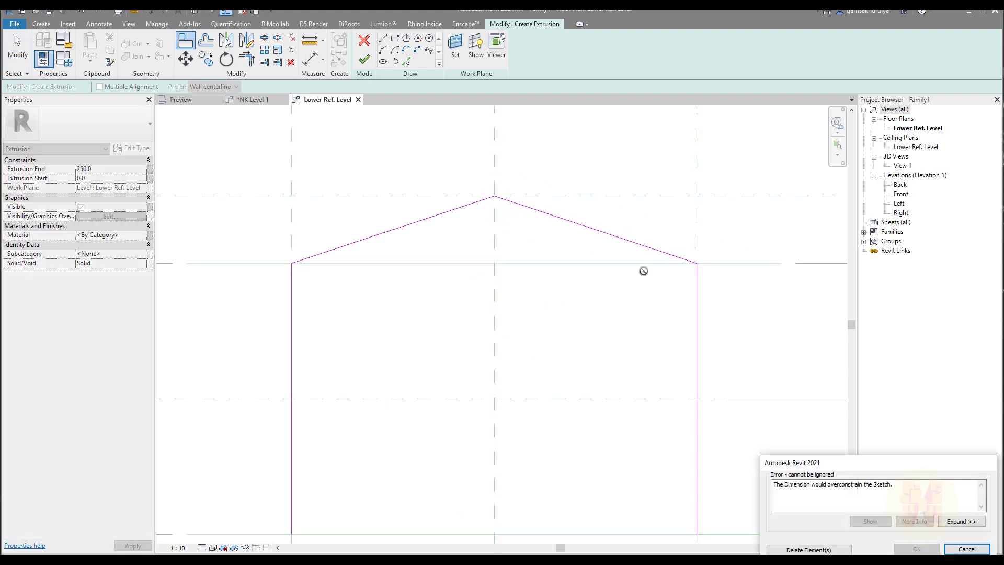
{"action": "left_click", "coordinate": [828, 549]}
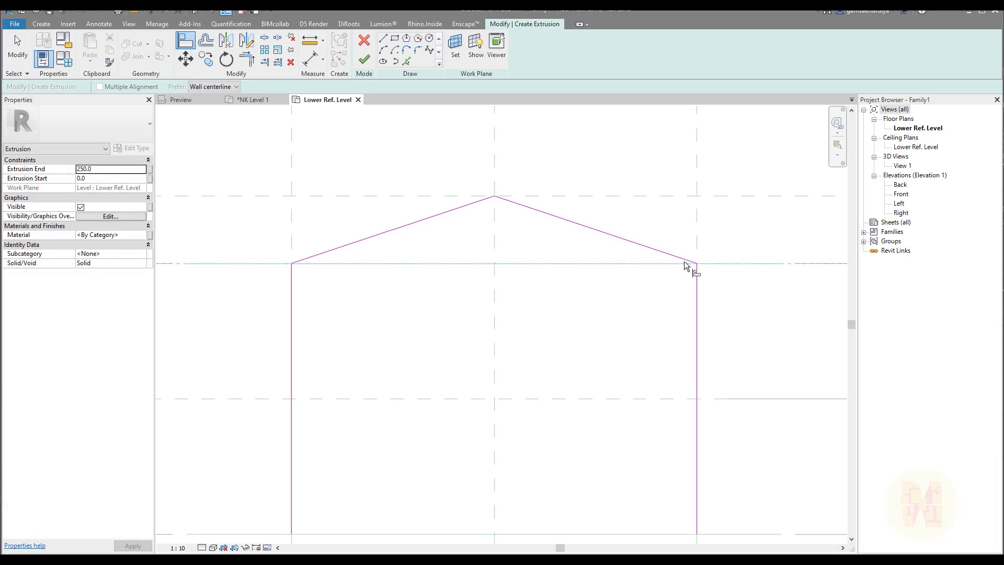
{"action": "left_click", "coordinate": [471, 284]}
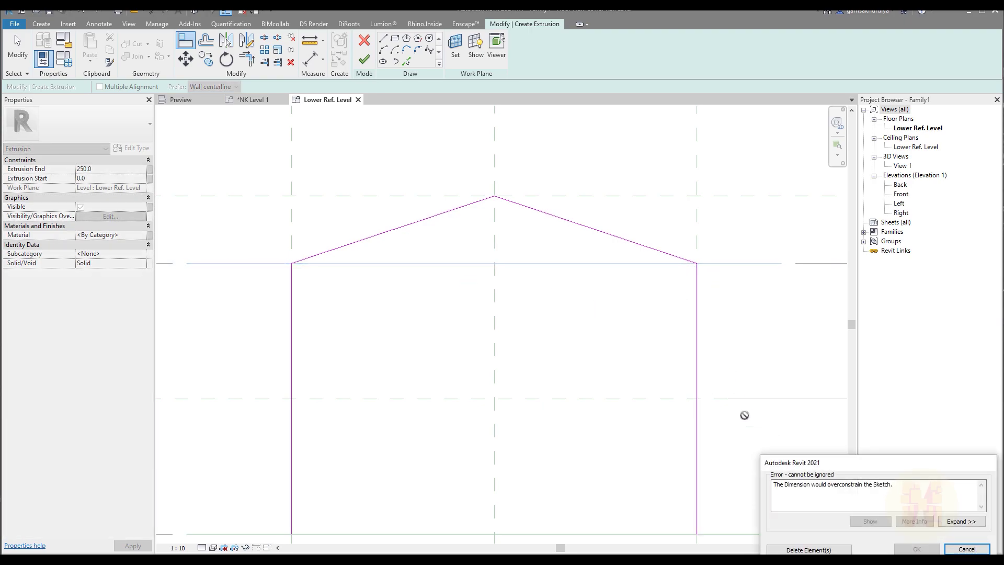
{"action": "left_click", "coordinate": [787, 551]}
{"action": "key", "text": "Escape"}
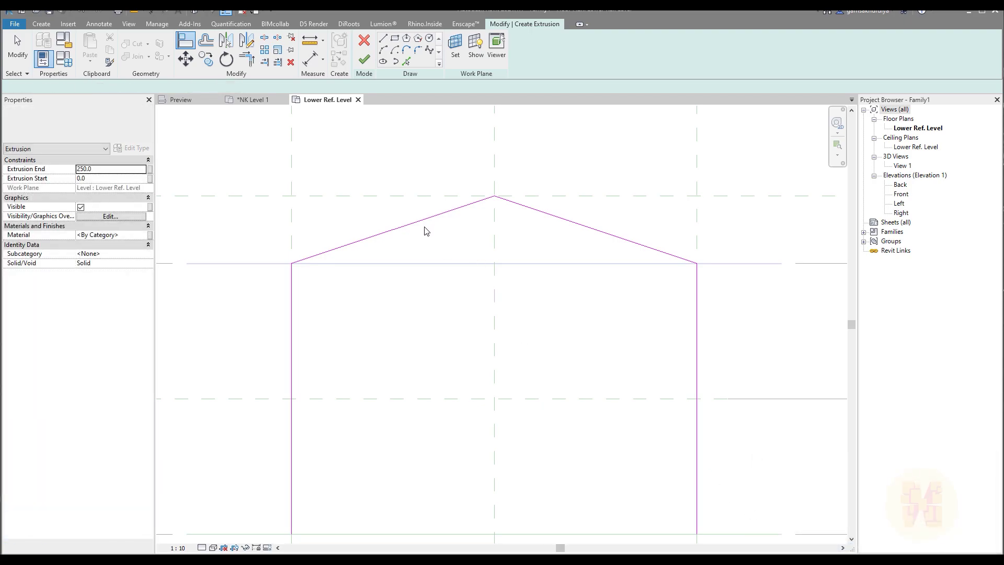
Try to temporarily hide the upper left sloped sketch line
{"action": "left_click", "coordinate": [419, 227]}
{"action": "key", "text": "h"}
{"action": "key", "text": "h"}
{"action": "left_click", "coordinate": [462, 207]}
{"action": "left_click", "coordinate": [548, 243]}
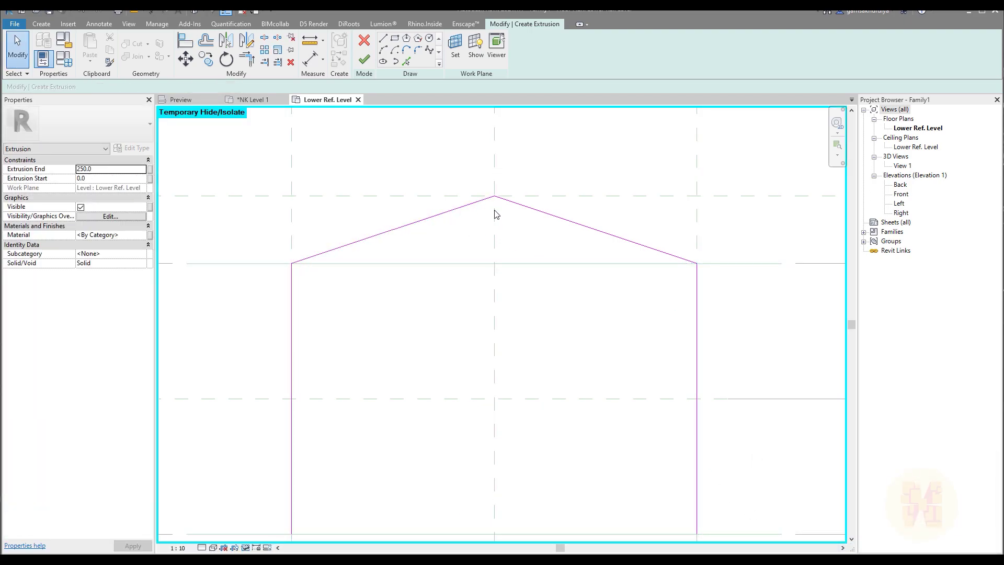
Close the hexagon sketch with two sloped lines joining the vertical lines' lower ends at the lower apex on the centre reference plane
{"action": "scroll", "coordinate": [410, 269], "scroll_direction": "down", "scroll_amount": 3}
{"action": "scroll", "coordinate": [412, 269], "scroll_direction": "up", "scroll_amount": 2}
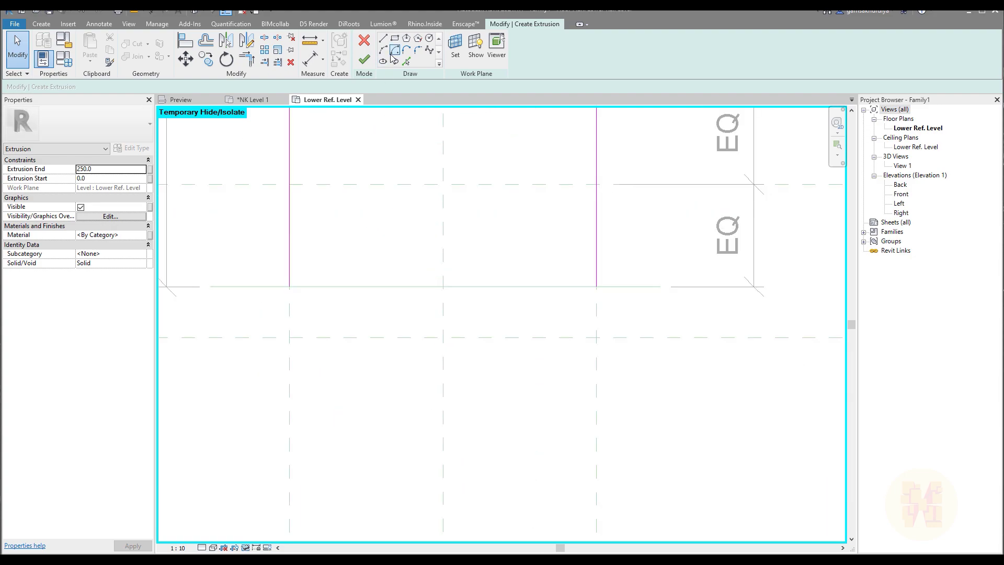
{"action": "key", "text": "l"}
{"action": "key", "text": "i"}
{"action": "left_click", "coordinate": [289, 287]}
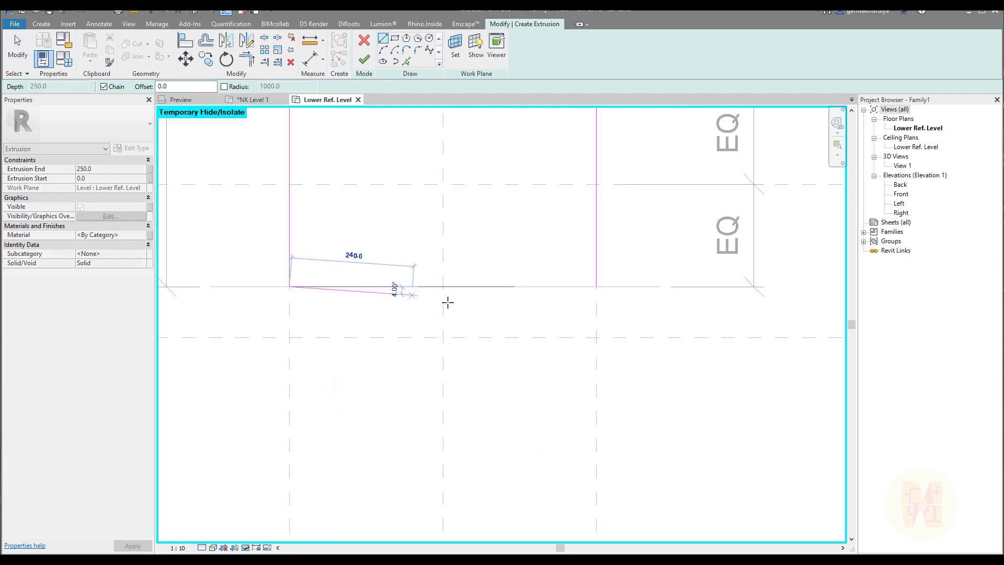
{"action": "left_click", "coordinate": [444, 337]}
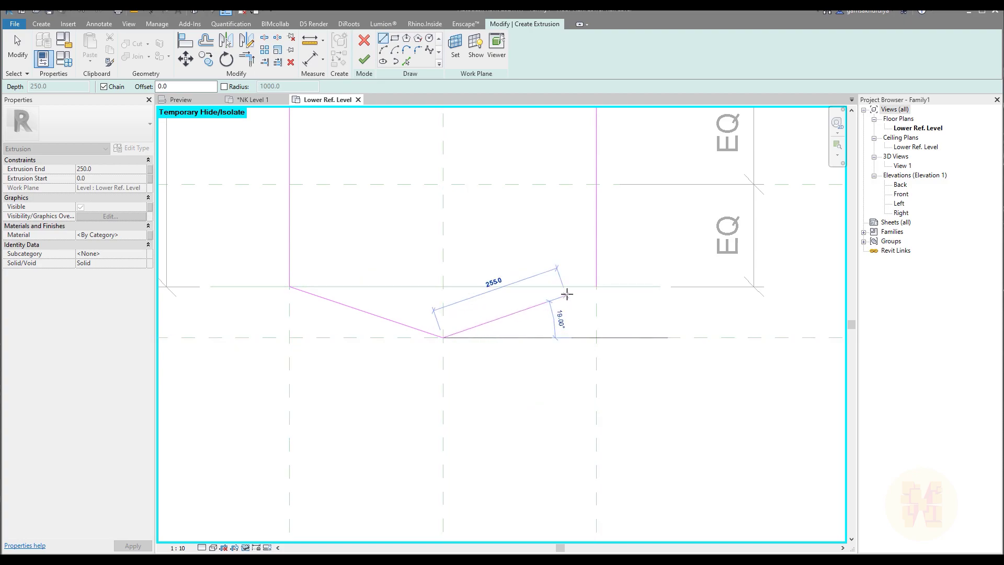
{"action": "left_click", "coordinate": [596, 286]}
{"action": "key", "text": "Escape"}
{"action": "key", "text": "Escape"}
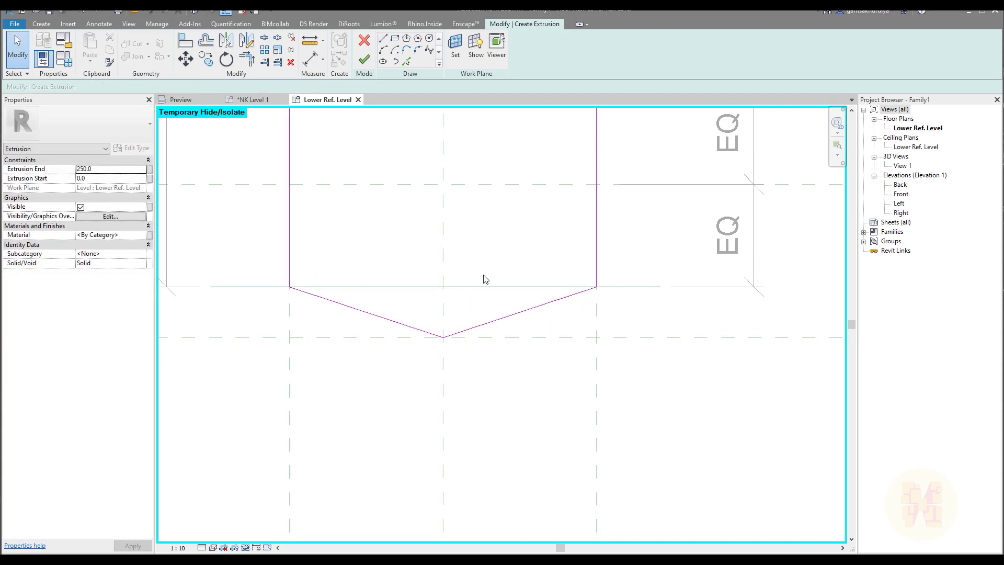
Try to lock the lower apex to the centre reference plane and the left sloped line's endpoint to the lower reference line
{"action": "key", "text": "a"}
{"action": "key", "text": "l"}
{"action": "left_click", "coordinate": [443, 317]}
{"action": "left_click", "coordinate": [442, 336]}
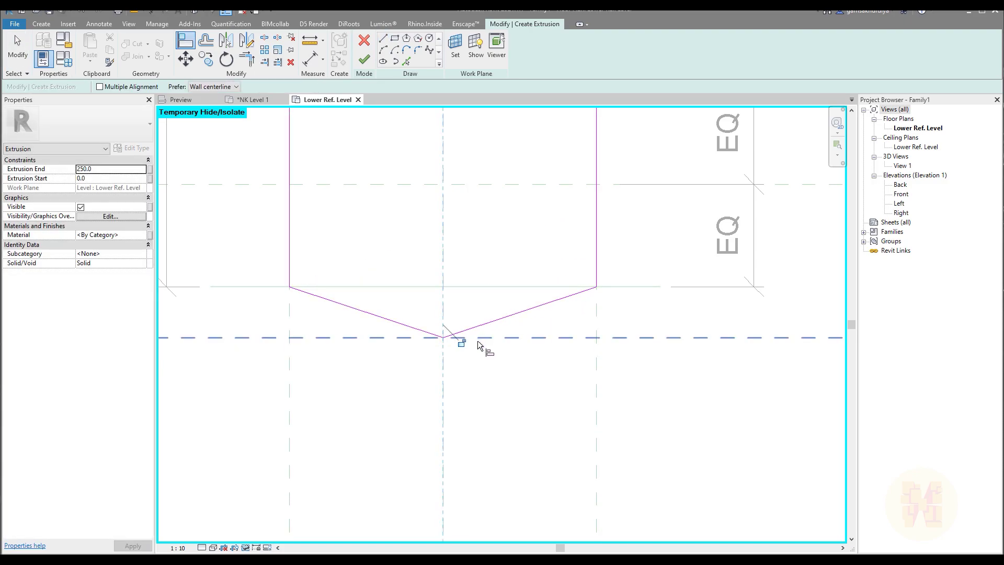
{"action": "left_click", "coordinate": [475, 287]}
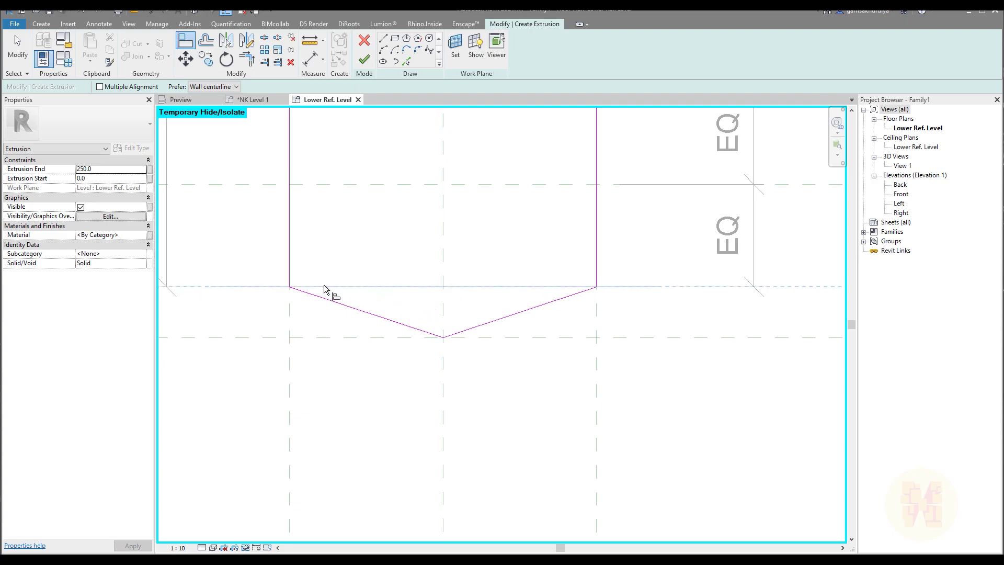
{"action": "left_click", "coordinate": [400, 306]}
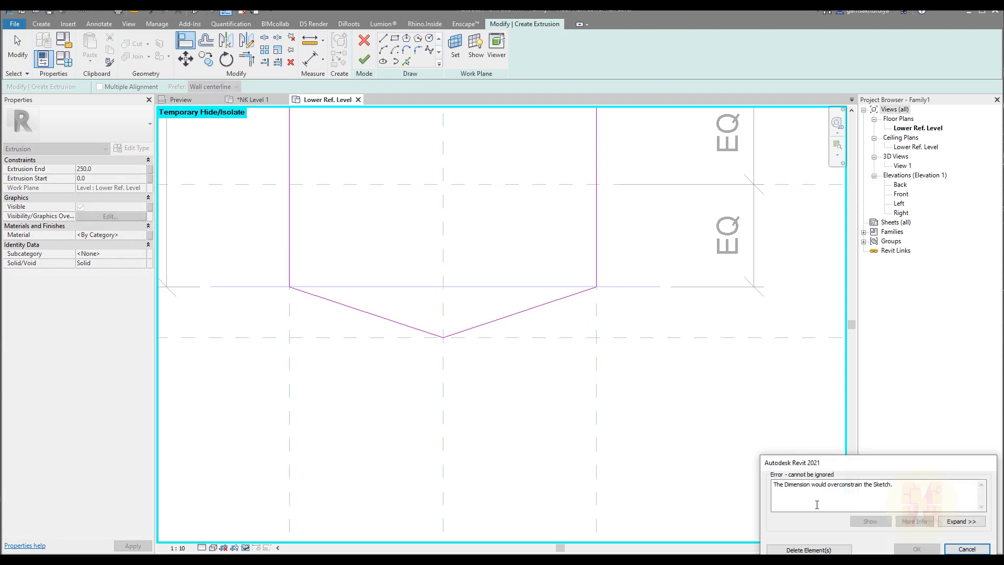
{"action": "left_click", "coordinate": [806, 549]}
{"action": "key", "text": "Escape"}
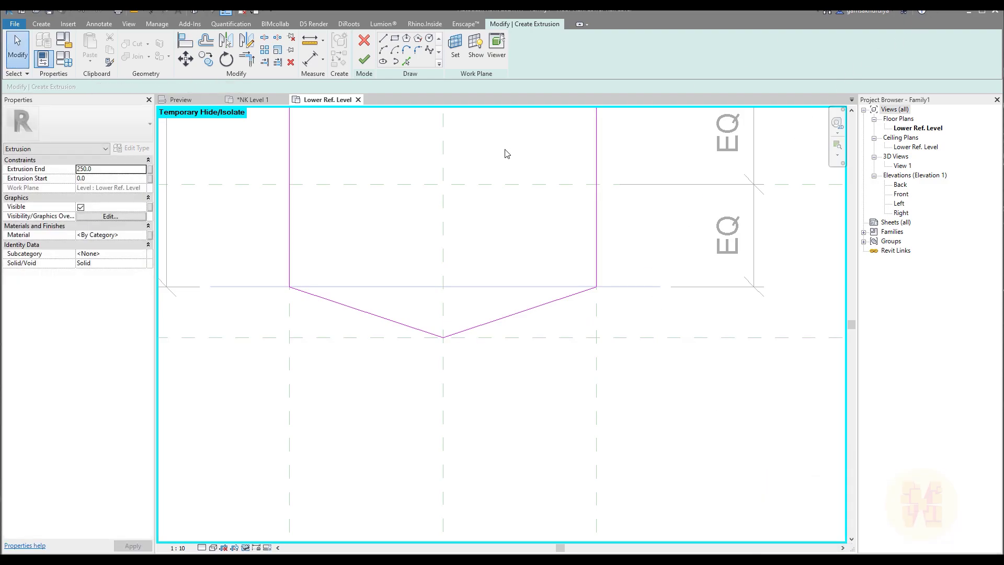
Finish the hexagonal extrusion sketch and deselect the extrusion
{"action": "left_click", "coordinate": [364, 60]}
{"action": "scroll", "coordinate": [461, 314], "scroll_direction": "down", "scroll_amount": 3}
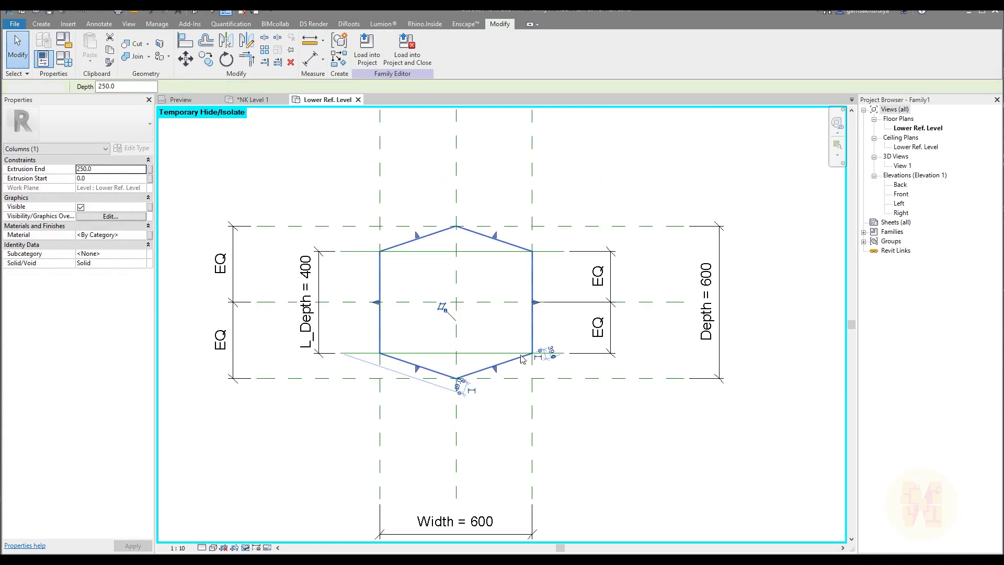
{"action": "left_click", "coordinate": [509, 337]}
Set the family's Depth parameter to 1200 to test the hexagon
{"action": "left_click", "coordinate": [64, 58]}
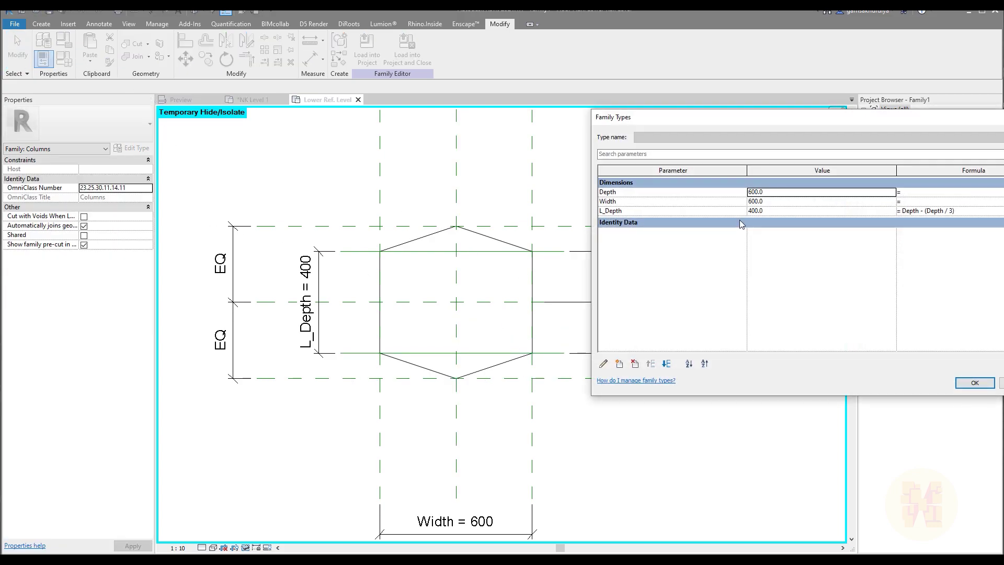
{"action": "double_click", "coordinate": [777, 195]}
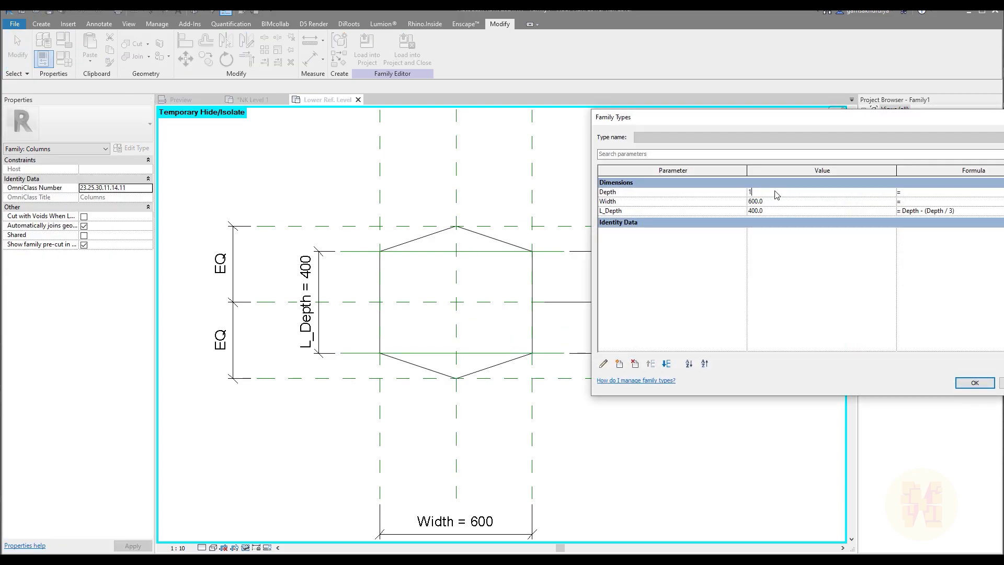
{"action": "left_click", "coordinate": [976, 382]}
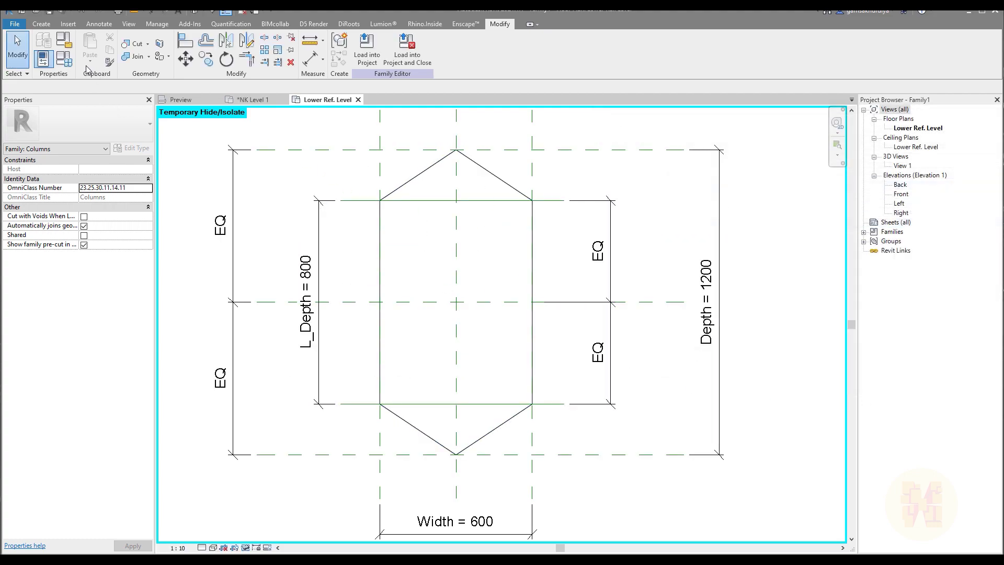
Set the family's Depth parameter to 400
{"action": "left_click", "coordinate": [64, 58]}
{"action": "left_click", "coordinate": [822, 193]}
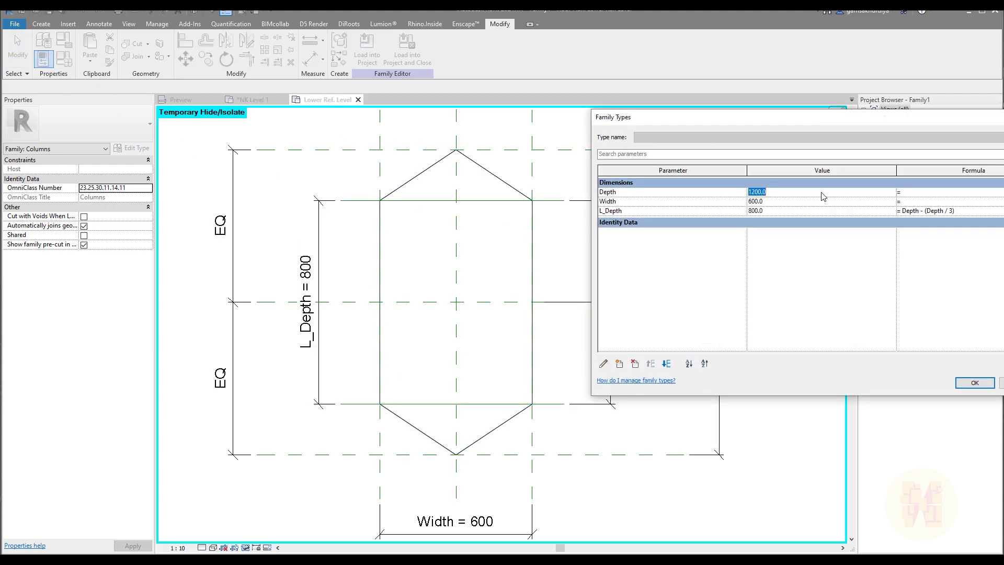
{"action": "type", "text": "41"}
{"action": "left_click", "coordinate": [991, 381]}
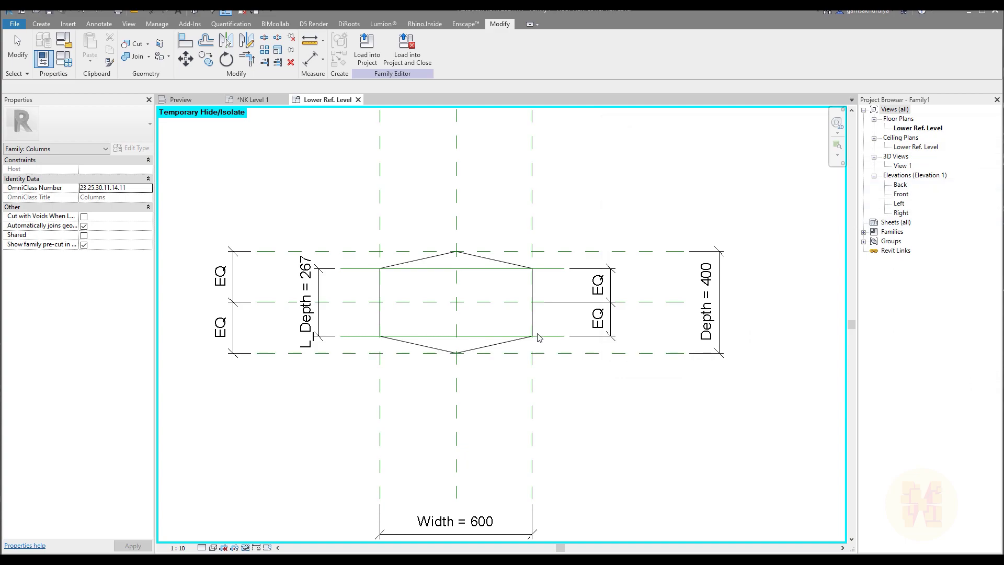
Set the family's Depth parameter to 800 and its Width parameter to 1200
{"action": "left_click", "coordinate": [65, 59]}
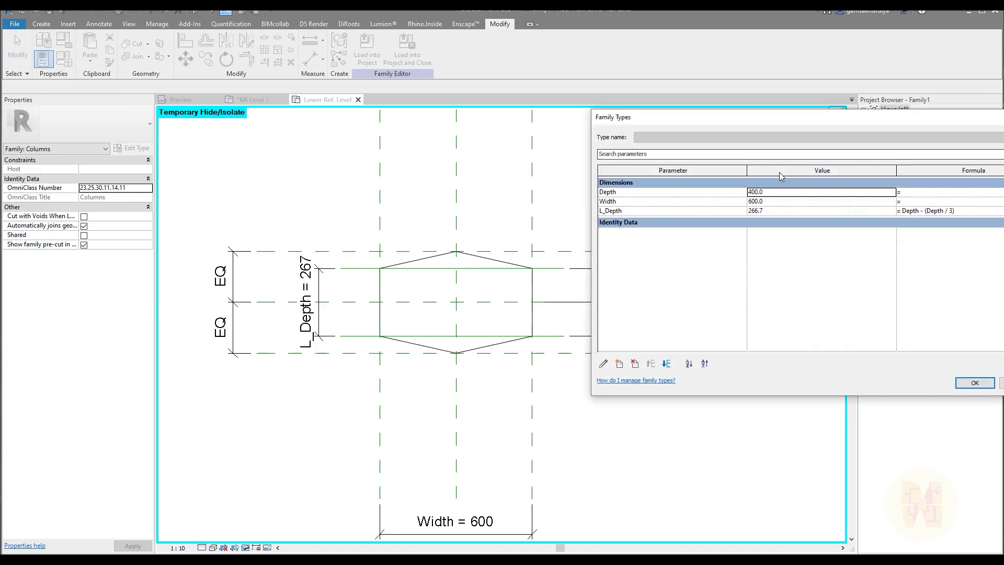
{"action": "type", "text": "3"}
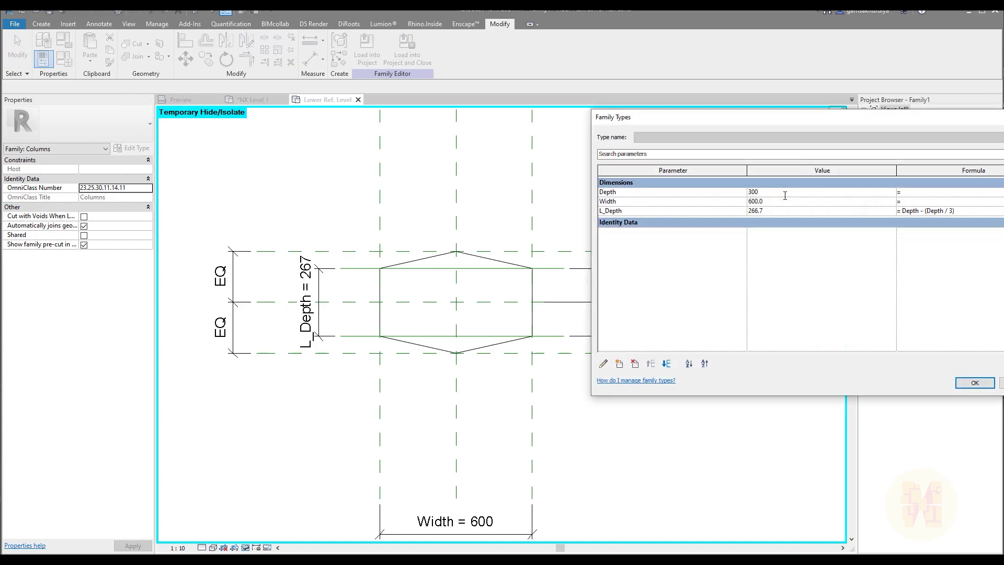
{"action": "type", "text": "00"}
{"action": "left_click", "coordinate": [786, 202]}
{"action": "left_click", "coordinate": [975, 383]}
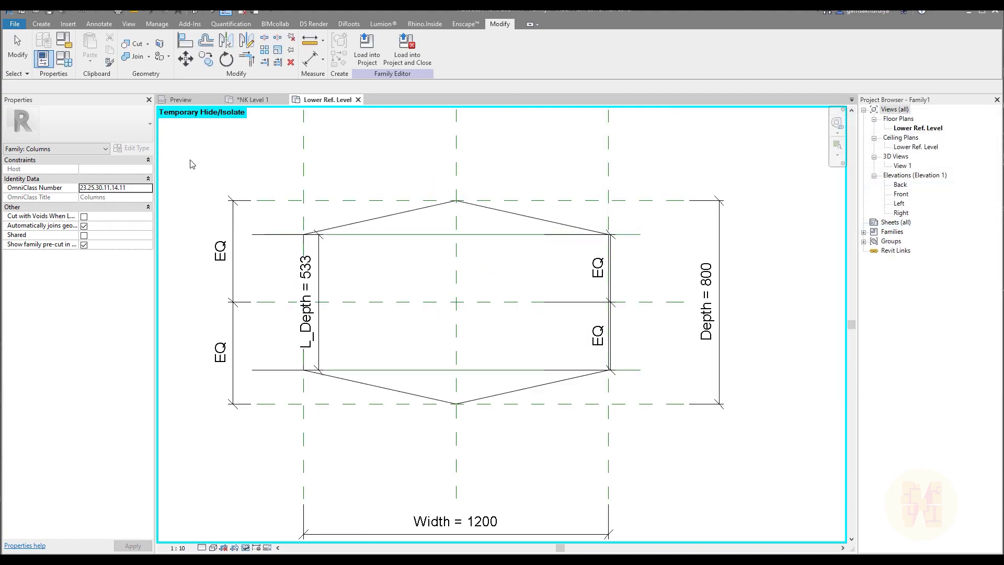
Set the family's Width parameter to 400
{"action": "left_click", "coordinate": [64, 58]}
{"action": "left_click", "coordinate": [772, 202]}
{"action": "type", "text": "400.0"}
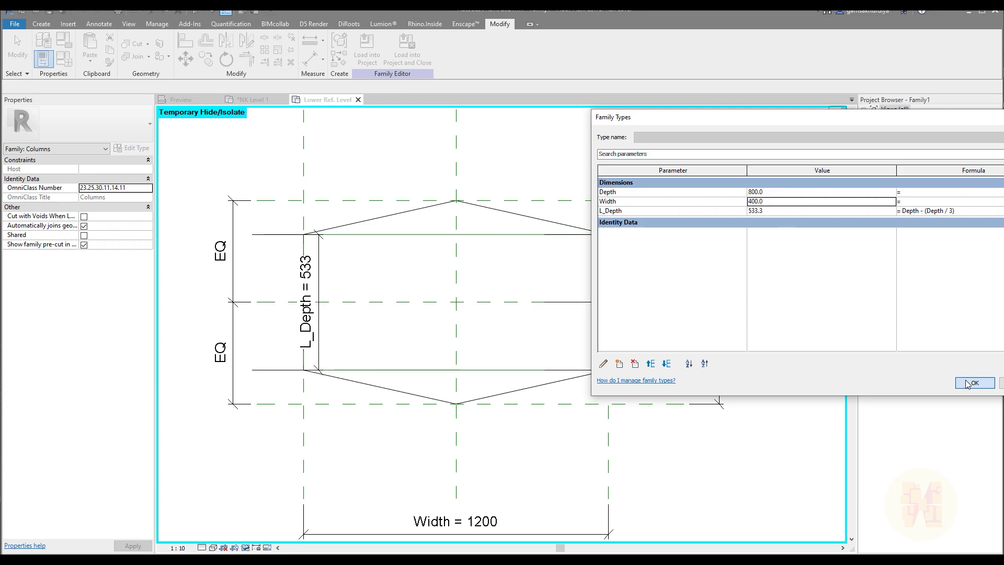
{"action": "left_click", "coordinate": [975, 383]}
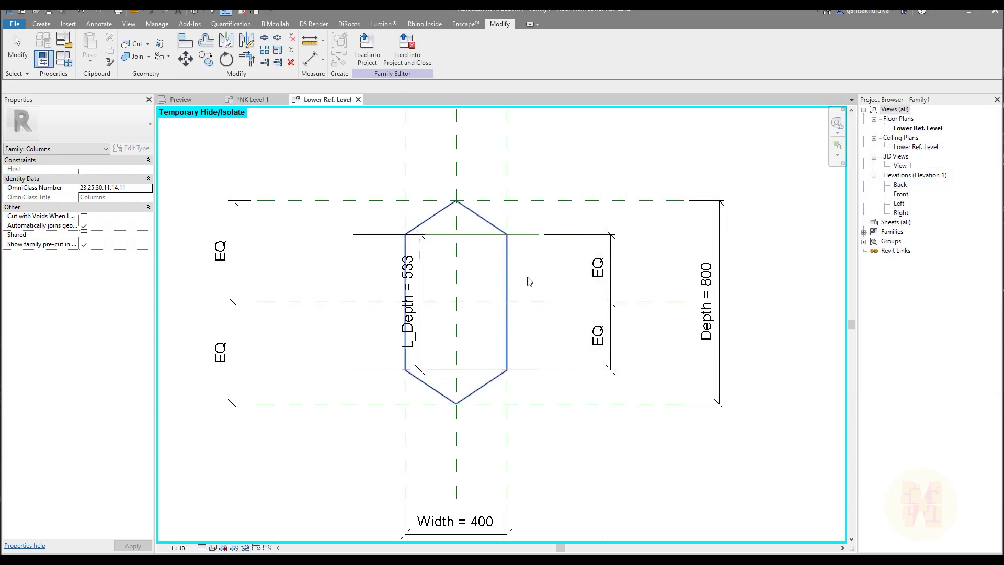
{"action": "middle_click_drag", "start_coordinate": [565, 338], "coordinate": [482, 301]}
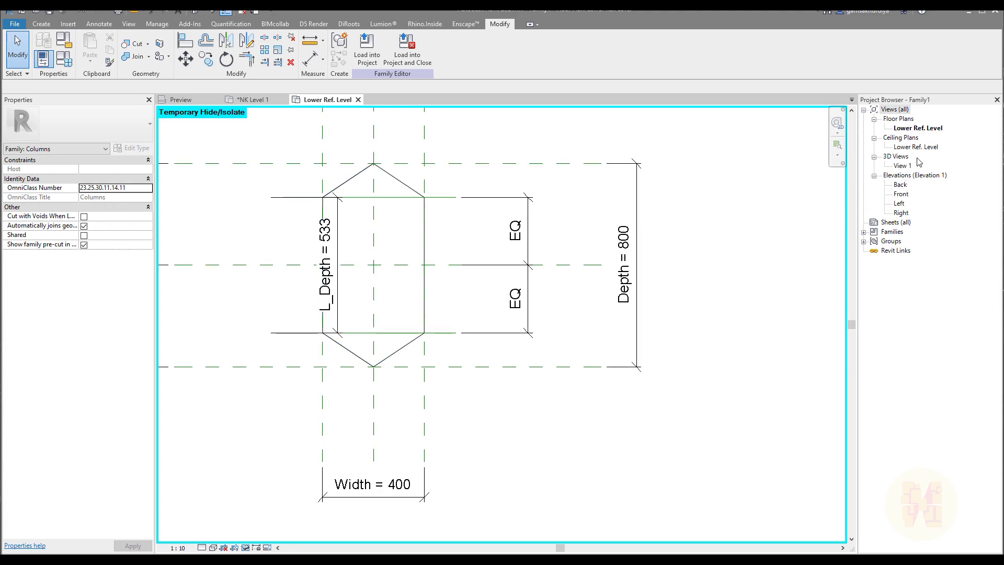
In the Back elevation, stretch the extrusion's top face up to the Upper Ref Level at 4000
{"action": "double_click", "coordinate": [901, 184]}
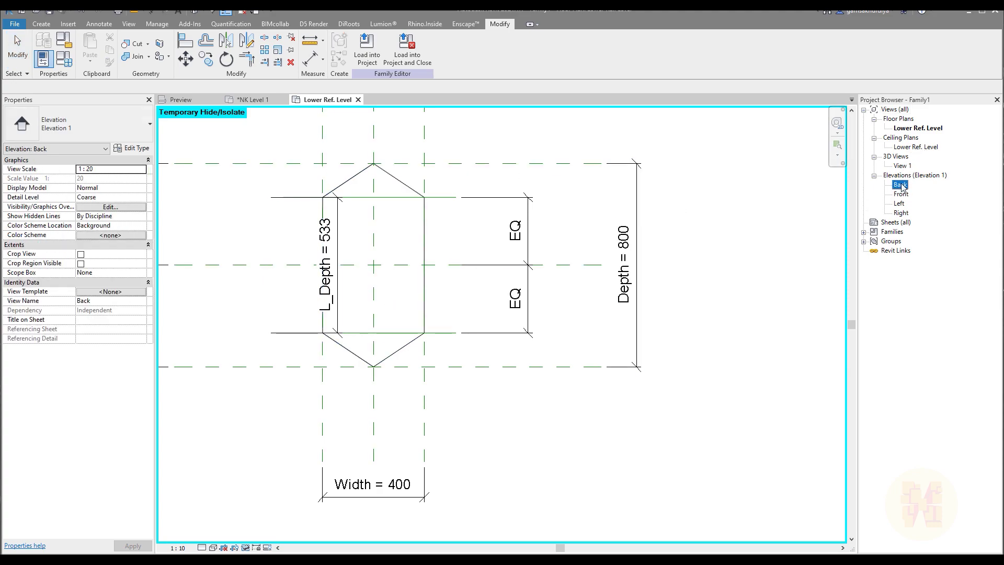
{"action": "middle_click_drag", "start_coordinate": [546, 307], "coordinate": [479, 324]}
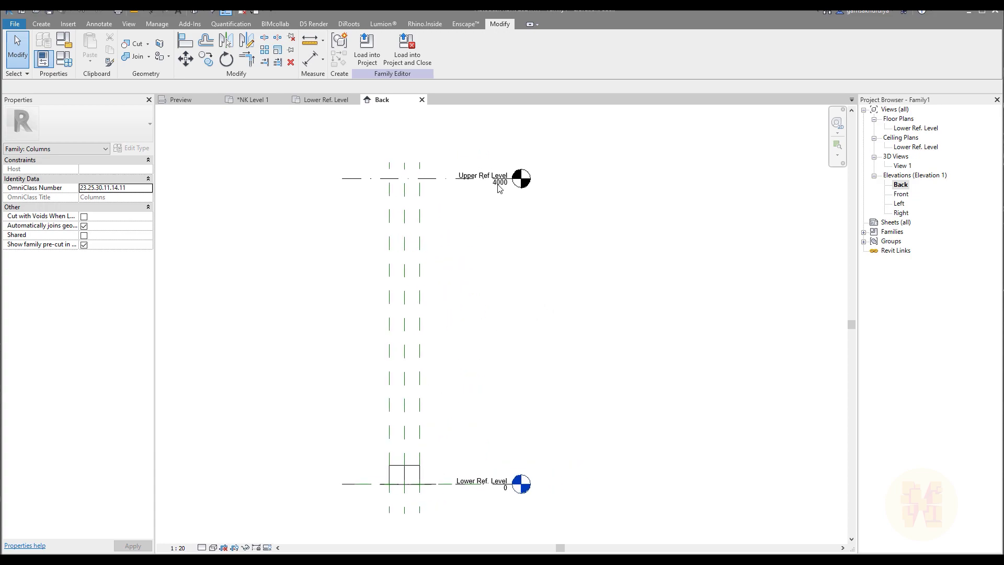
{"action": "left_click", "coordinate": [412, 465]}
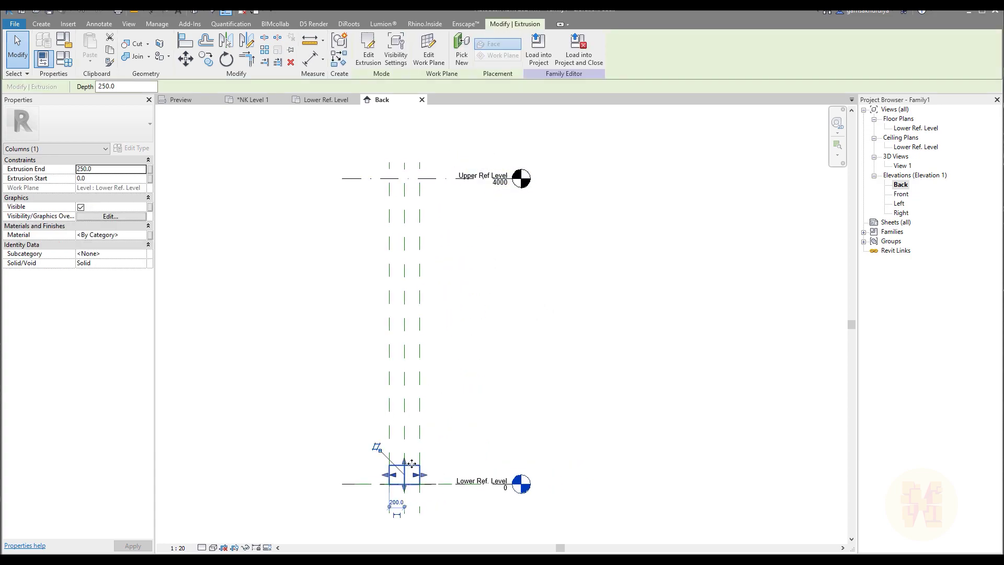
{"action": "left_click_drag", "start_coordinate": [404, 461], "coordinate": [403, 178]}
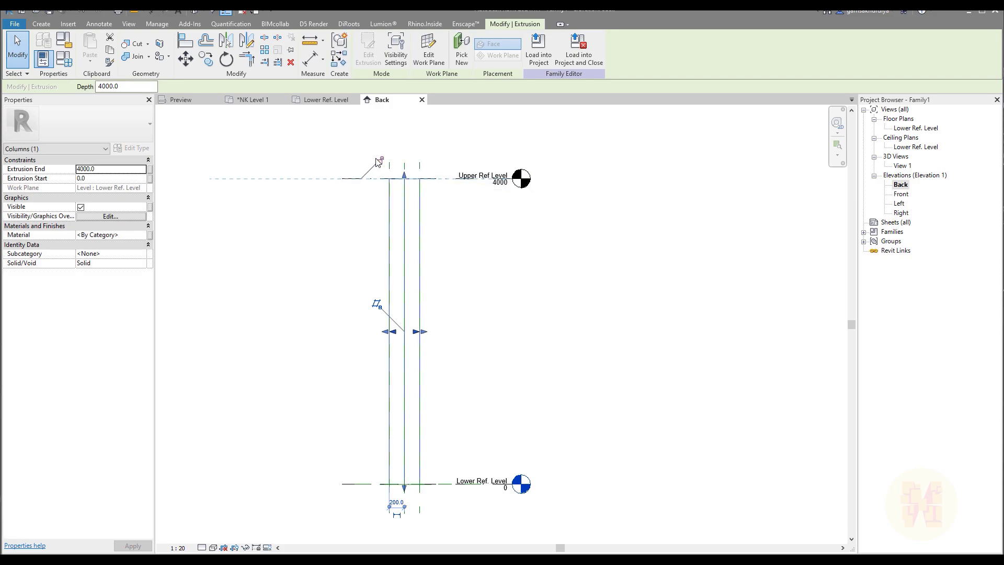
{"action": "left_click", "coordinate": [336, 151]}
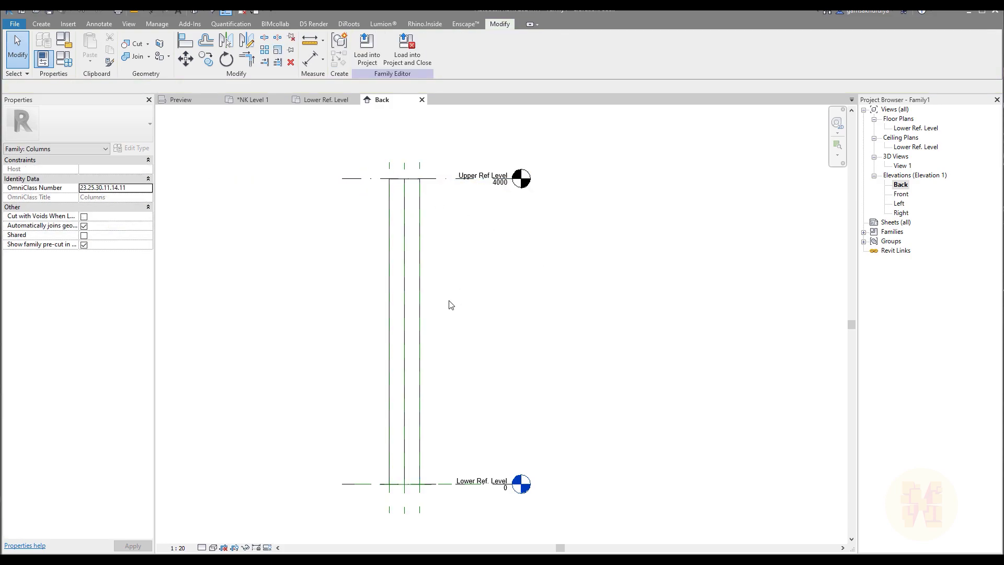
Create a new material named Concrete from the extrusion's Material property
{"action": "left_click", "coordinate": [410, 282]}
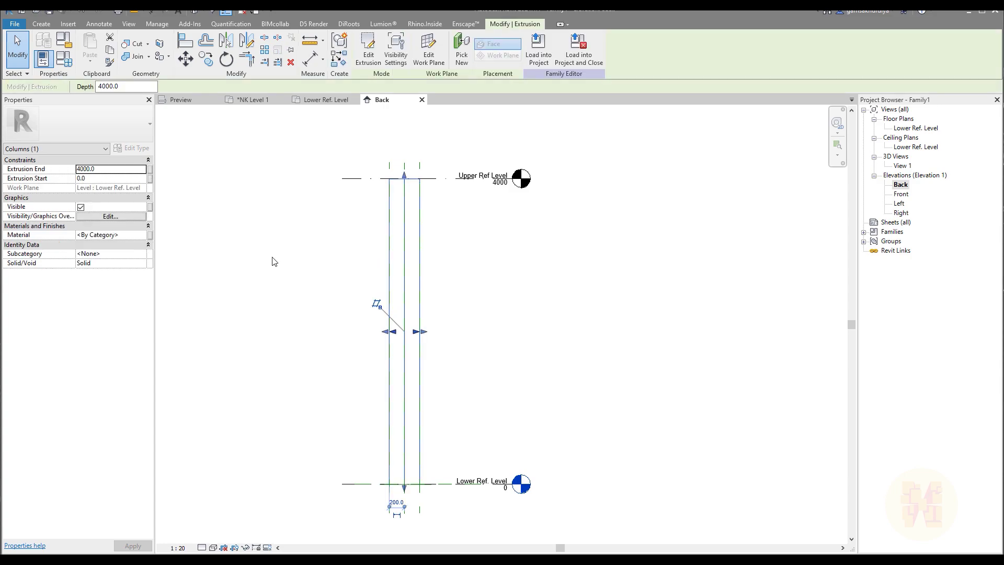
{"action": "left_click", "coordinate": [143, 236]}
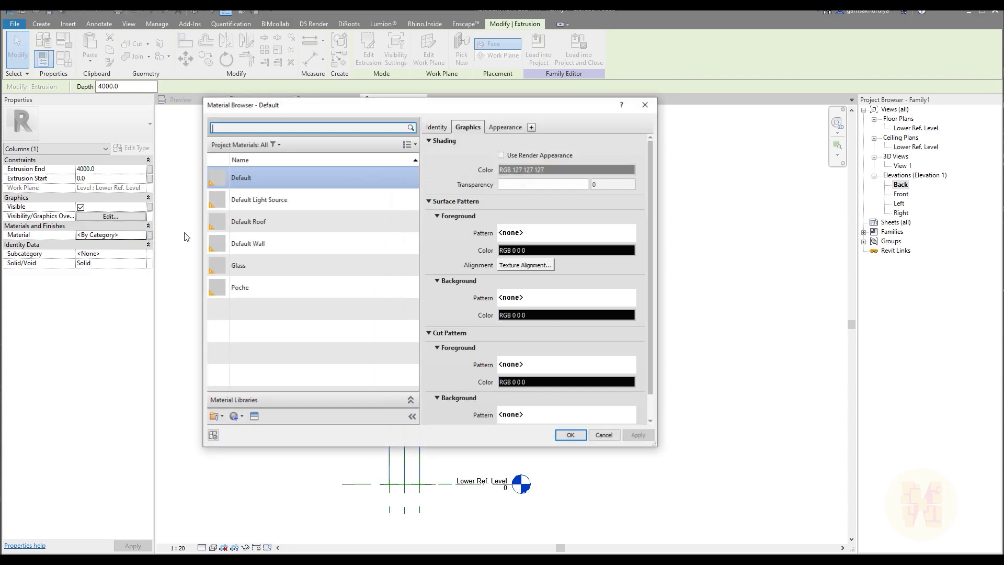
{"action": "left_click", "coordinate": [320, 234]}
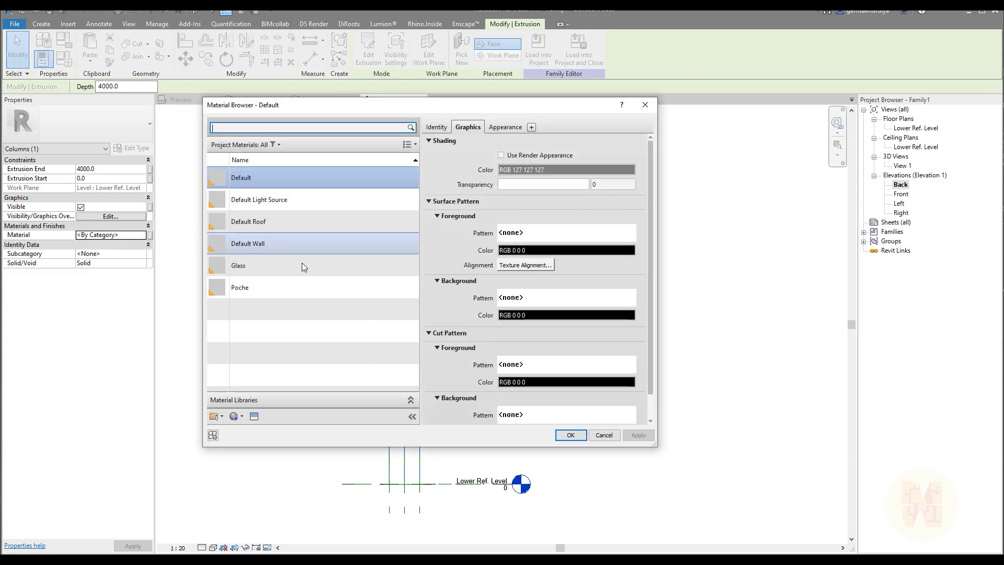
{"action": "left_click", "coordinate": [234, 417]}
{"action": "left_click", "coordinate": [253, 427]}
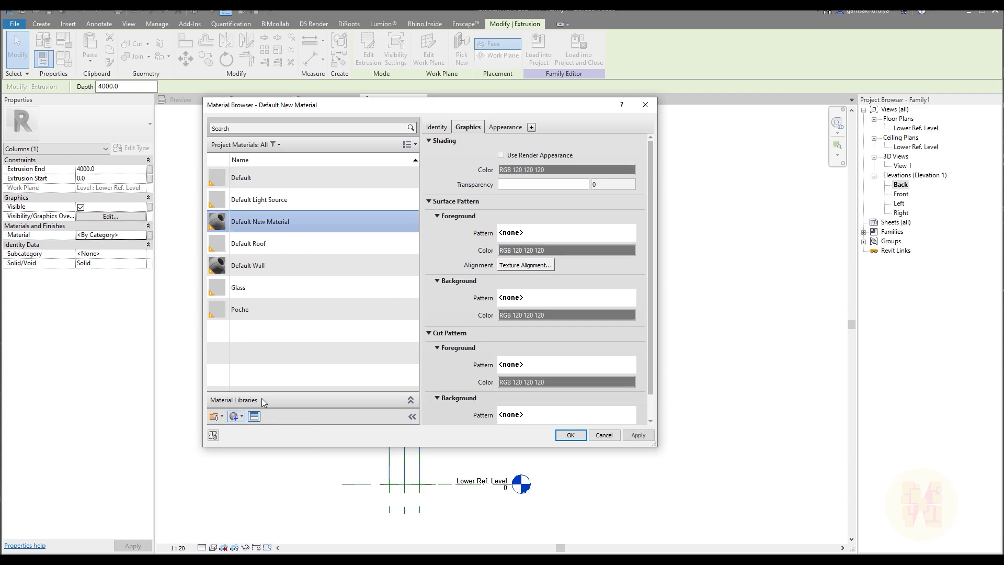
{"action": "left_click", "coordinate": [438, 127]}
{"action": "left_click_drag", "start_coordinate": [500, 142], "coordinate": [564, 143]}
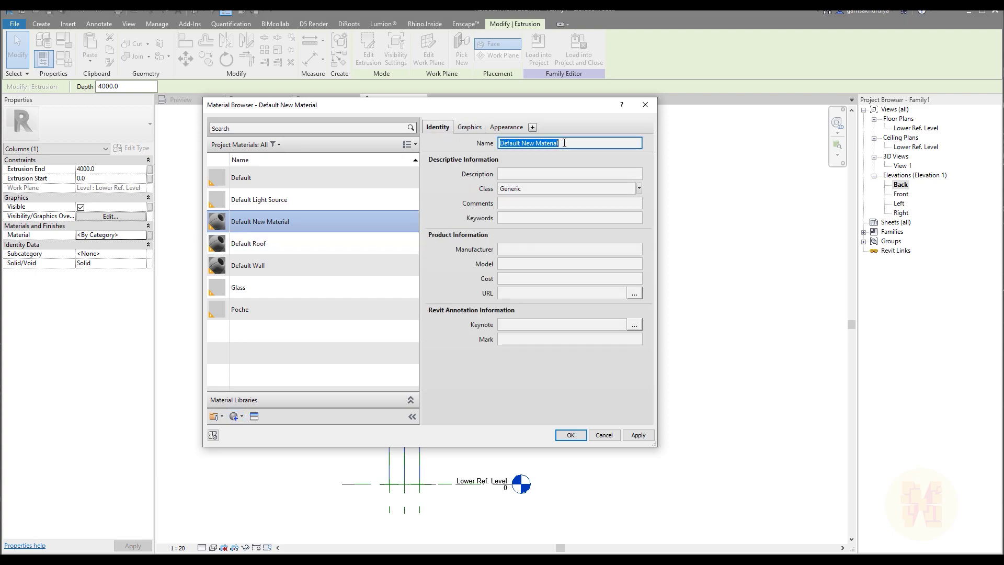
{"action": "type", "text": "Concrete"}
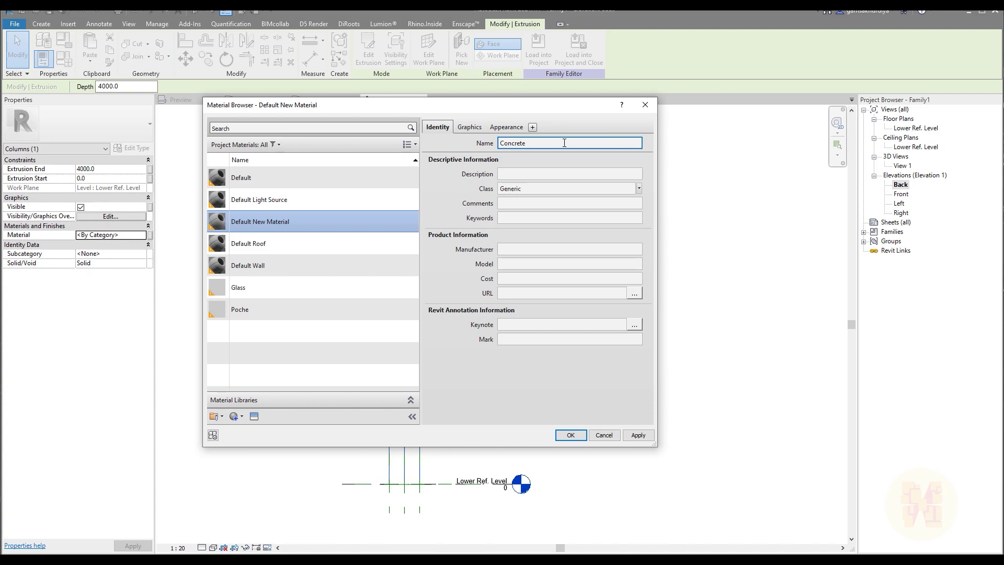
{"action": "key", "text": "Return"}
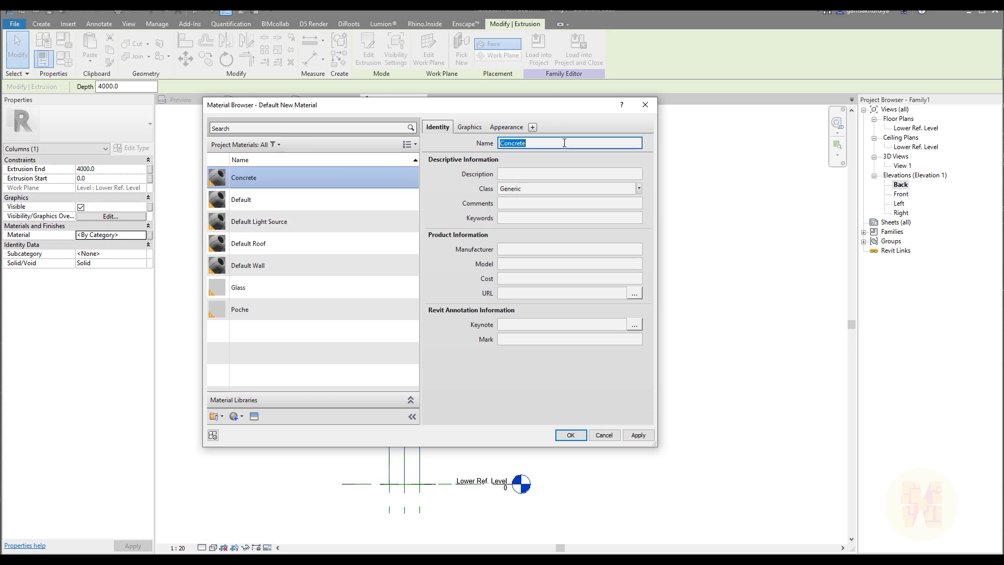
Check the Concrete material's graphics and appearance settings and assign the material to the extrusion
{"action": "left_click", "coordinate": [460, 130]}
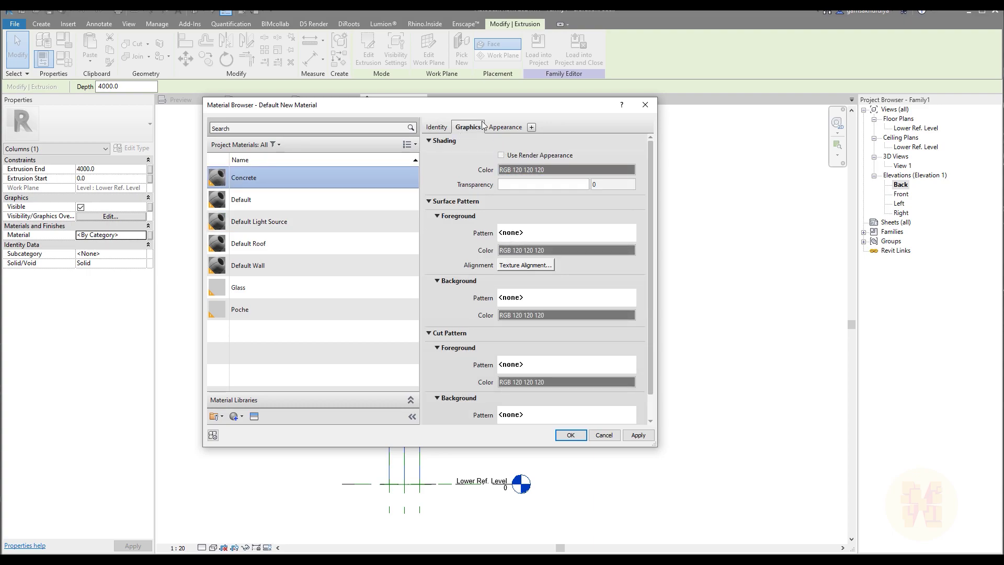
{"action": "left_click", "coordinate": [496, 129]}
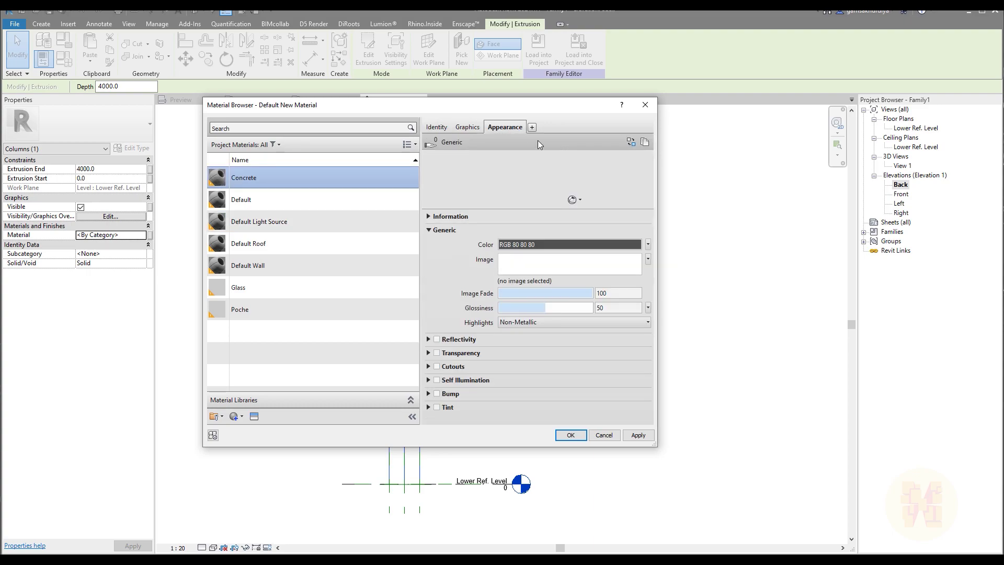
{"action": "left_click", "coordinate": [439, 127]}
{"action": "left_click", "coordinate": [570, 434]}
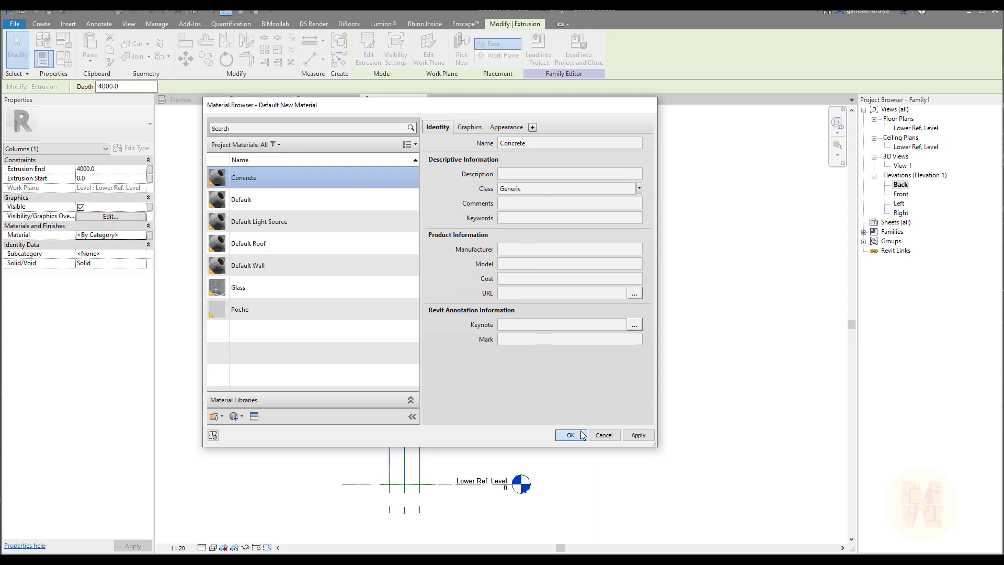
Load the column family into the project, close the family without saving it, and open the *NK Level 1 floor plan
{"action": "left_click", "coordinate": [593, 333]}
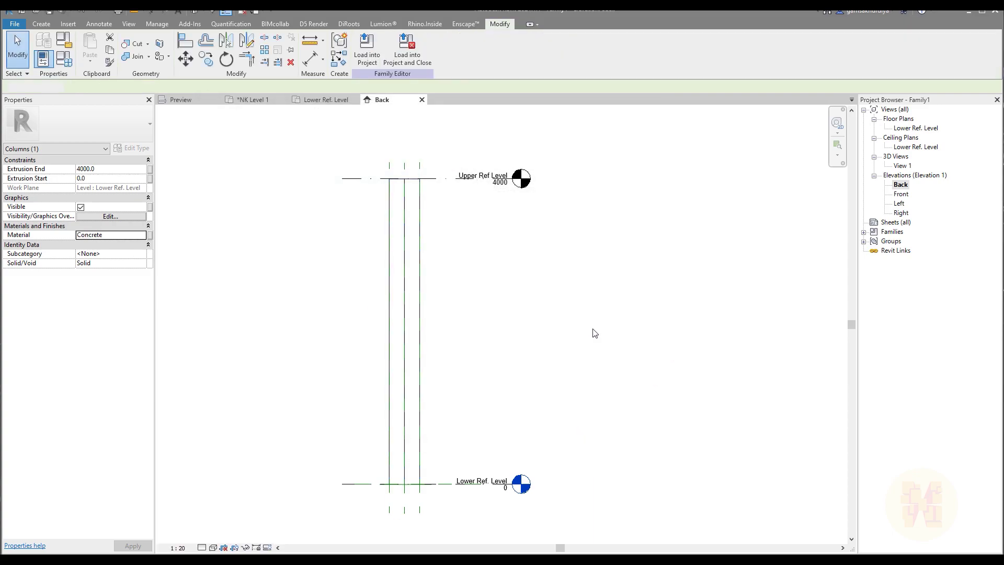
{"action": "left_click", "coordinate": [378, 52]}
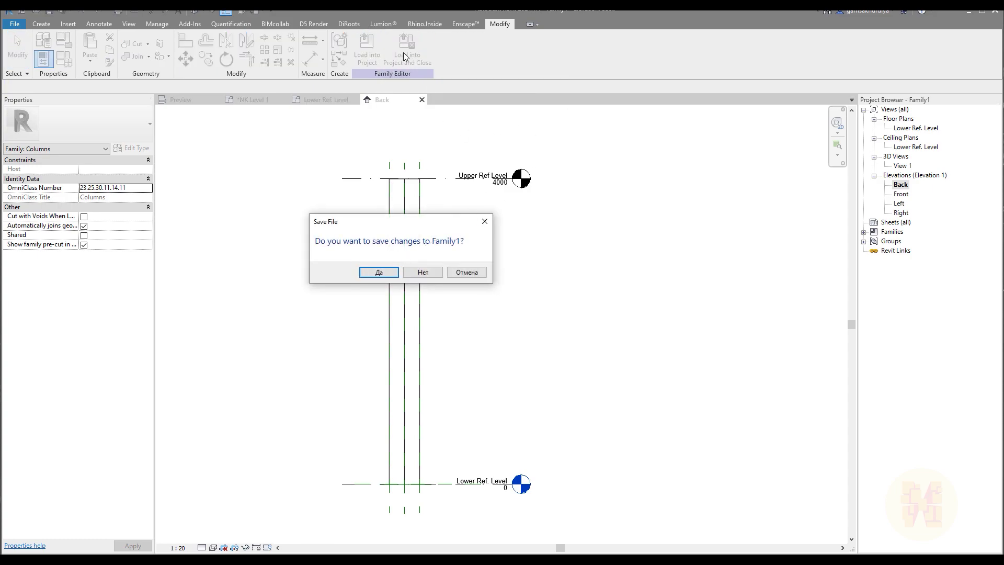
{"action": "left_click", "coordinate": [424, 272]}
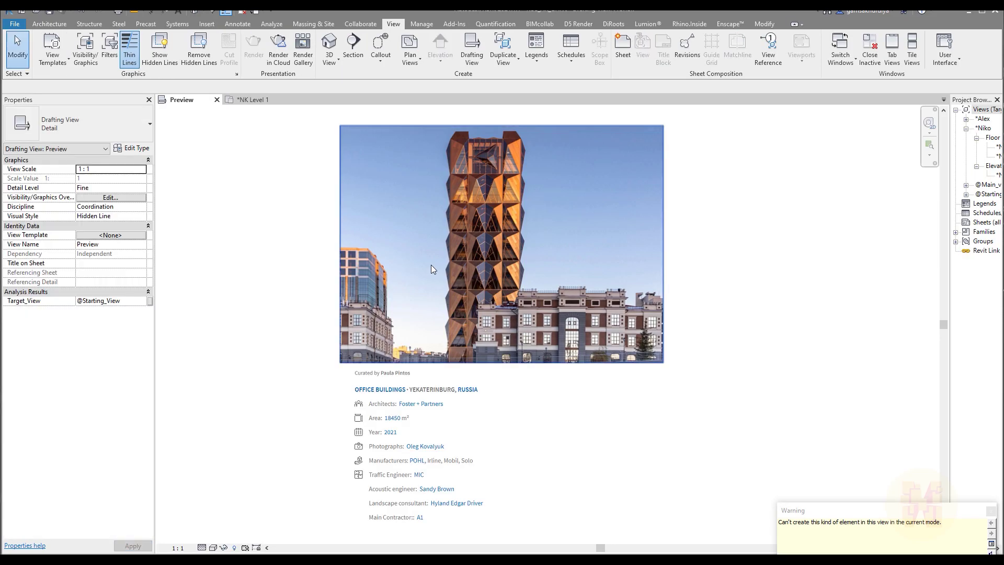
{"action": "left_click", "coordinate": [249, 102]}
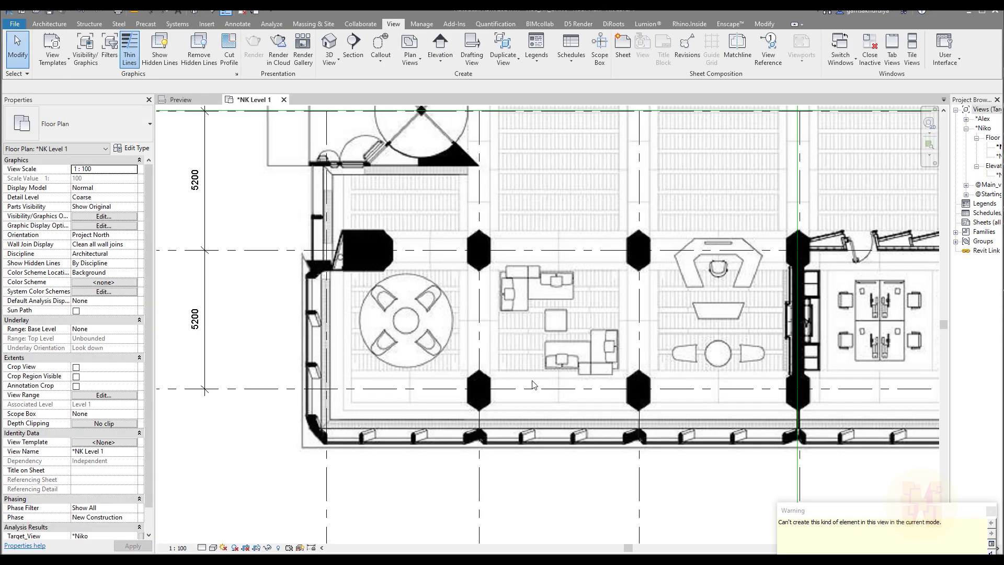
{"action": "scroll", "coordinate": [465, 322], "scroll_direction": "down", "scroll_amount": 3}
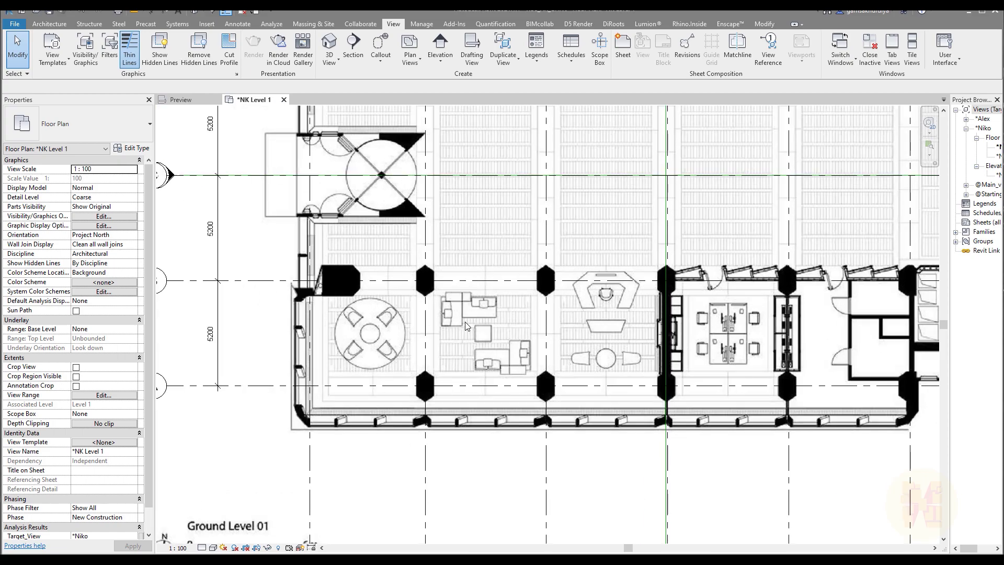
{"action": "left_click", "coordinate": [49, 24]}
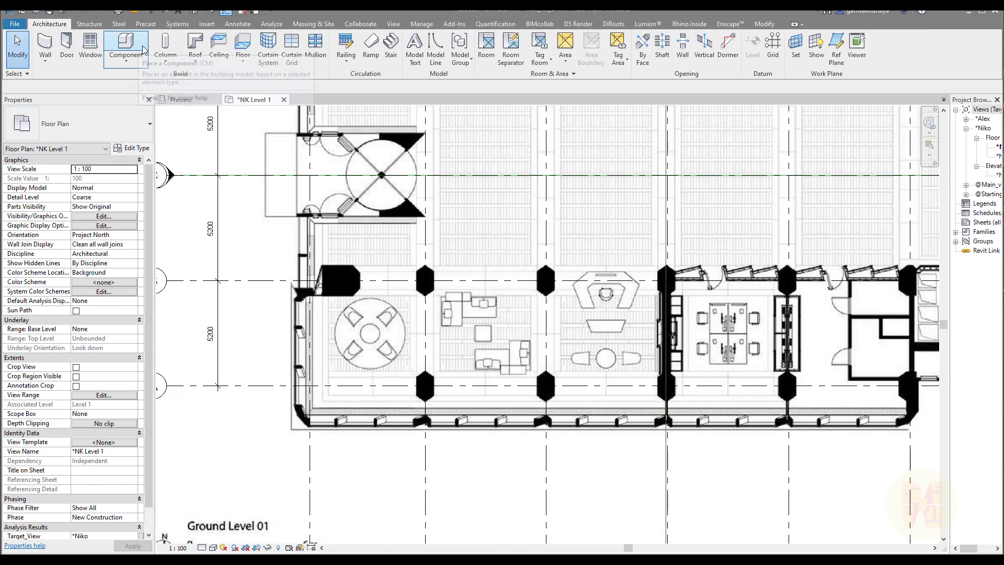
{"action": "left_click", "coordinate": [164, 43]}
{"action": "left_click", "coordinate": [98, 114]}
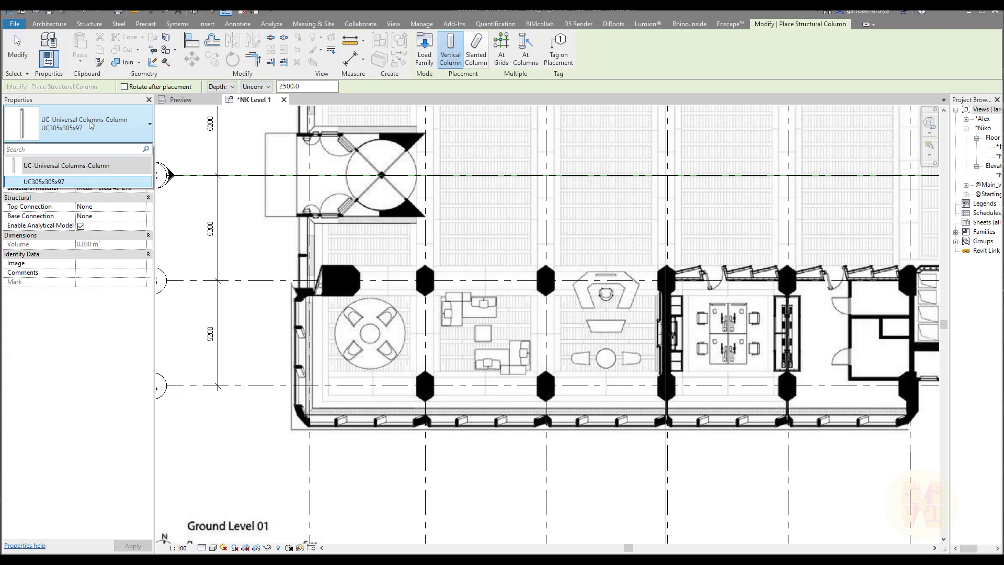
{"action": "key", "text": "Escape"}
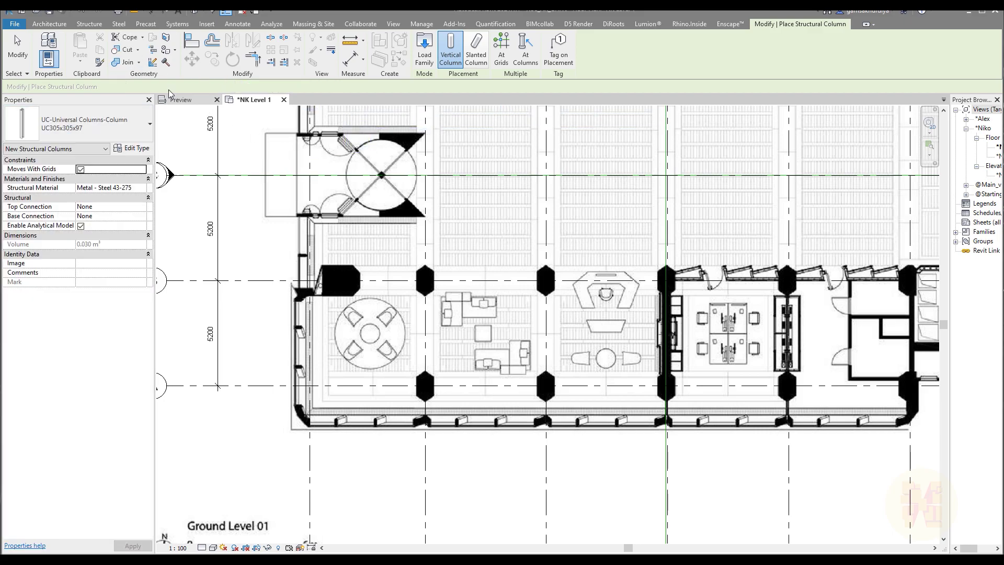
{"action": "key", "text": "Escape"}
Place one Family1 architectural column in the empty area outside the plan, west of the grid A bubble and slightly below it
{"action": "left_click", "coordinate": [165, 61]}
{"action": "left_click", "coordinate": [199, 100]}
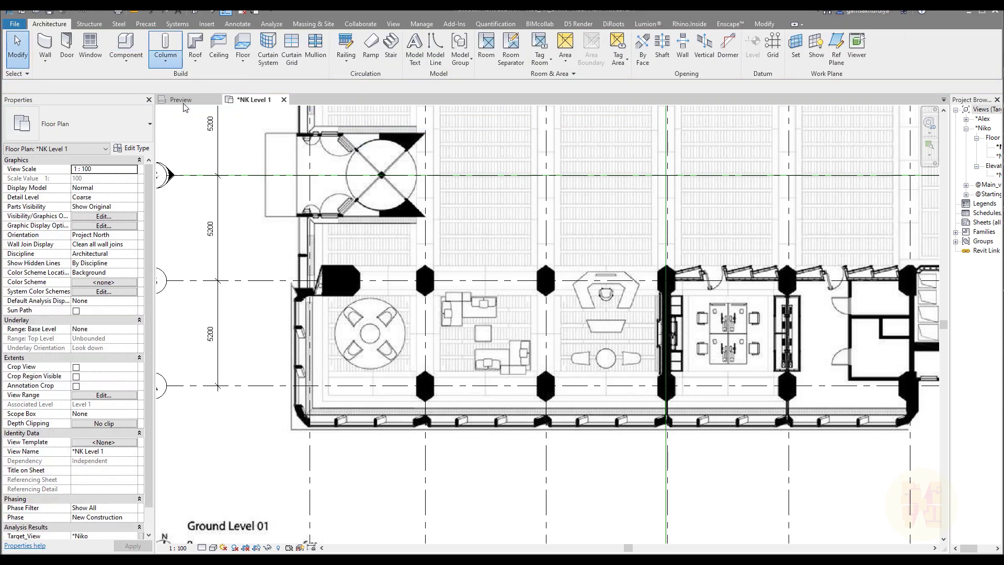
{"action": "left_click", "coordinate": [104, 123]}
{"action": "mouse_move", "coordinate": [33, 188]}
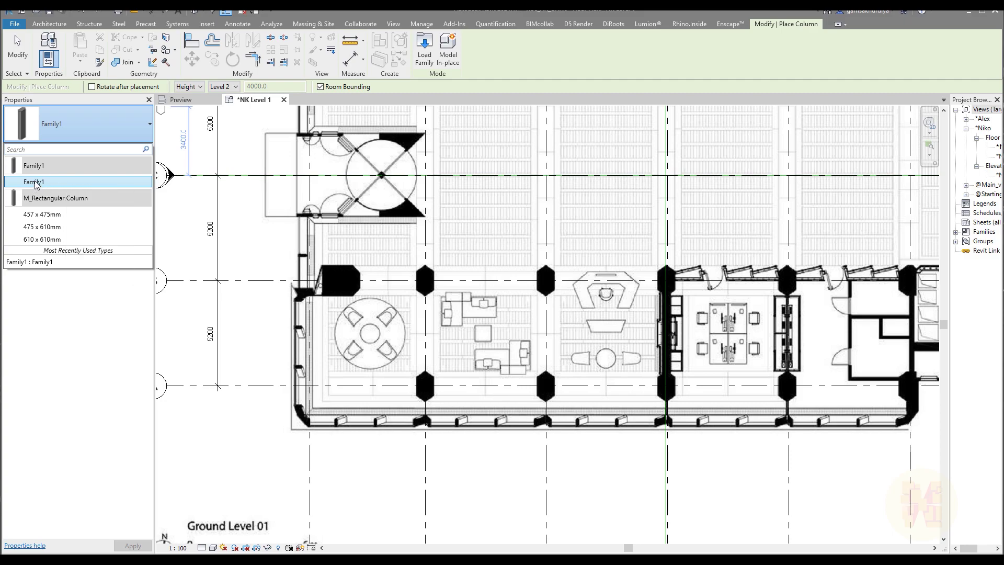
{"action": "left_click", "coordinate": [36, 183]}
{"action": "middle_click_drag", "start_coordinate": [249, 334], "coordinate": [429, 265]}
{"action": "left_click", "coordinate": [226, 346]}
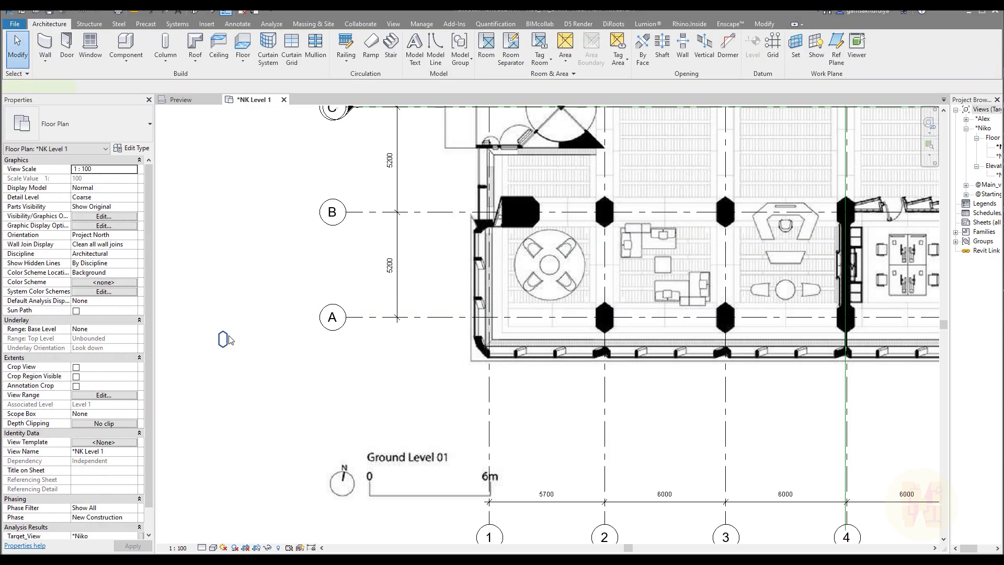
{"action": "key", "text": "Escape"}
{"action": "left_click", "coordinate": [425, 49]}
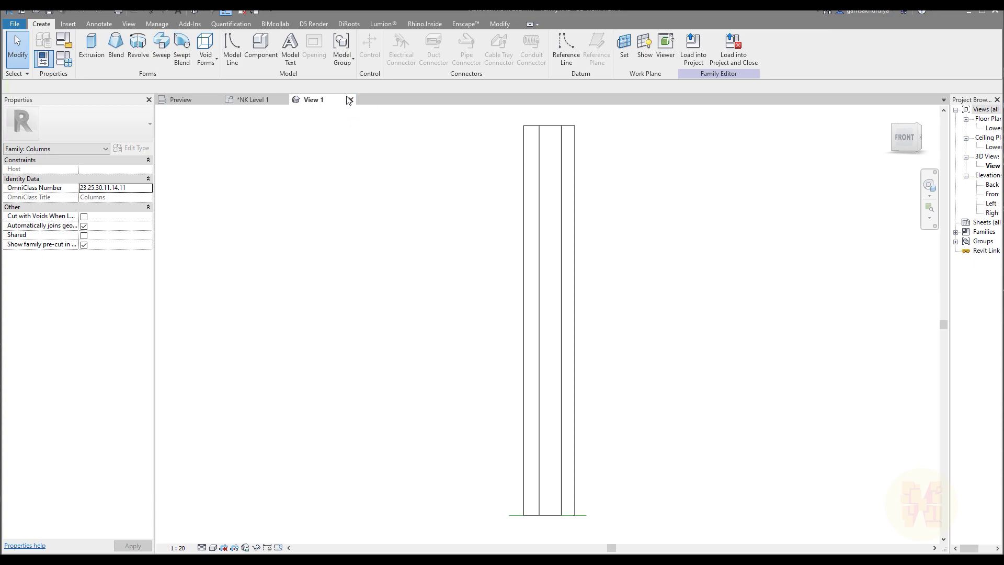
{"action": "left_click", "coordinate": [350, 100]}
{"action": "left_click", "coordinate": [422, 272]}
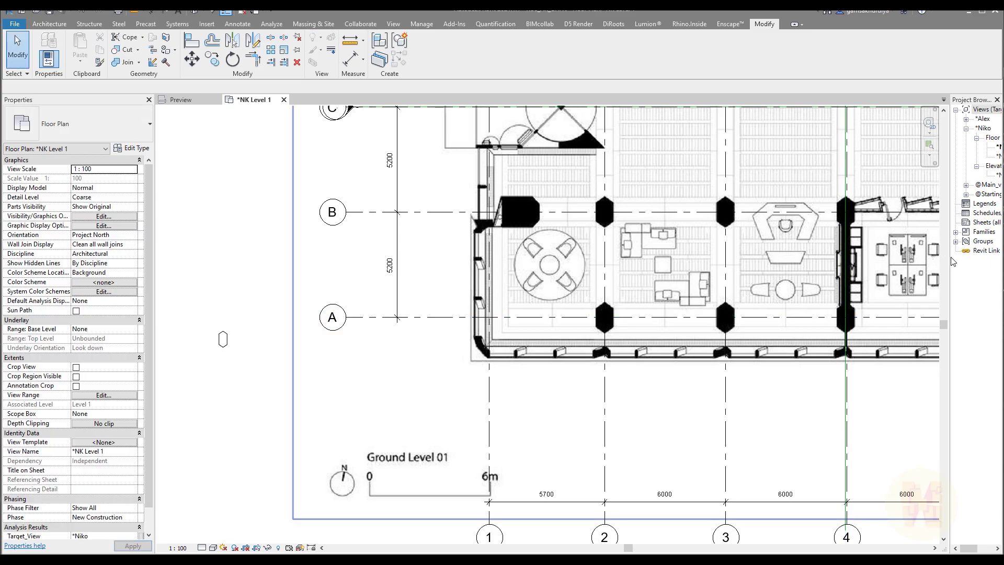
Rename the Family1 column family to AR_Column in the project's list of families
{"action": "left_click_drag", "start_coordinate": [950, 258], "coordinate": [745, 258]}
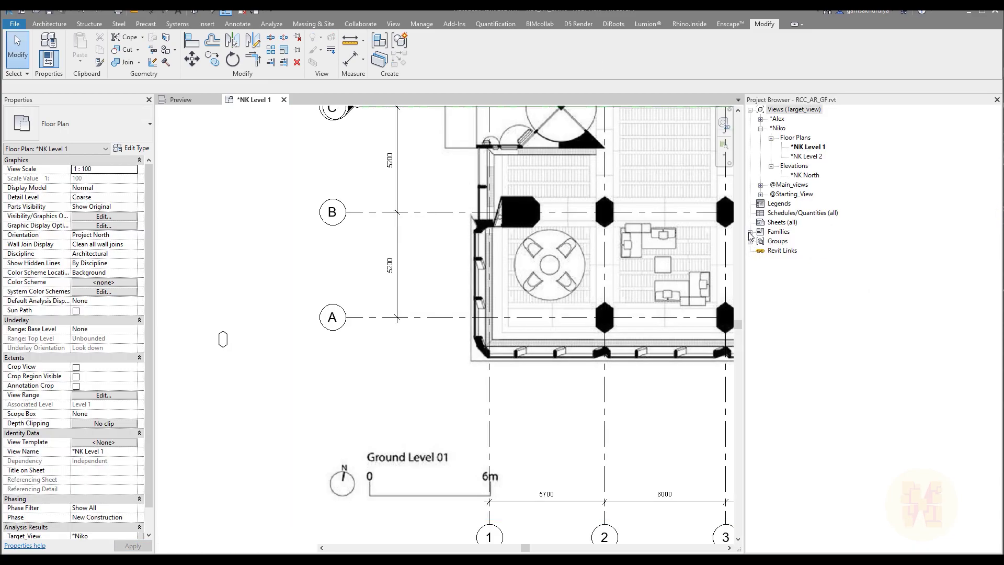
{"action": "left_click", "coordinate": [750, 231]}
{"action": "left_click", "coordinate": [761, 260]}
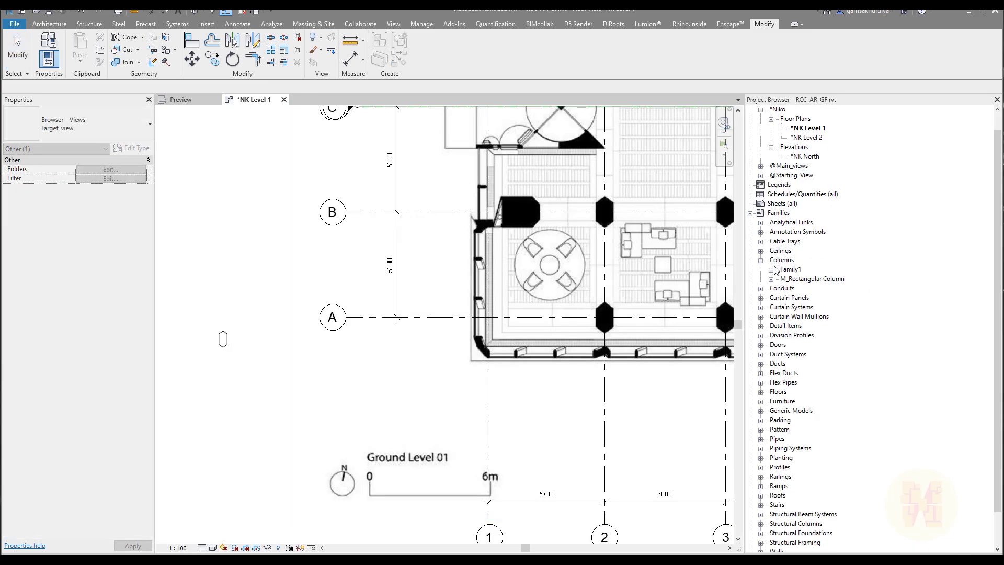
{"action": "left_click", "coordinate": [790, 270]}
{"action": "right_click", "coordinate": [790, 269]}
{"action": "left_click", "coordinate": [816, 303]}
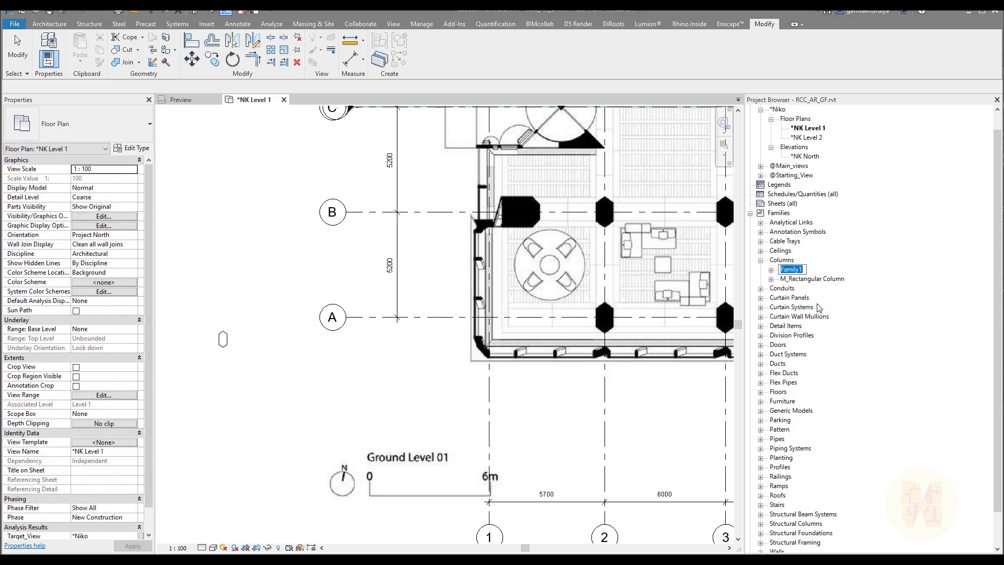
{"action": "type", "text": "AR_Column"}
{"action": "key", "text": "Return"}
Rename the Family1 type of the AR_Column family to 800x400
{"action": "left_click", "coordinate": [223, 339]}
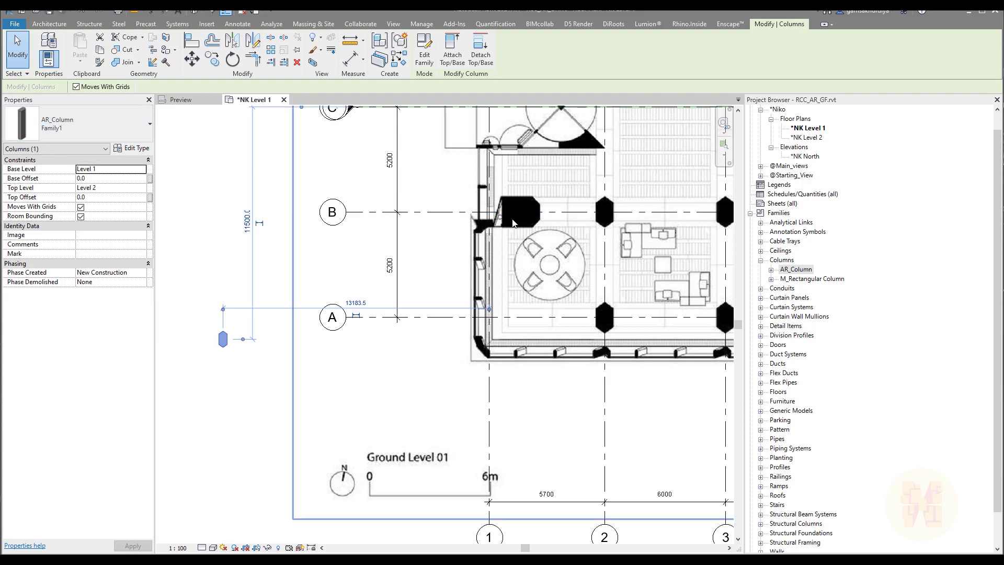
{"action": "left_click", "coordinate": [772, 269]}
{"action": "left_click", "coordinate": [801, 279]}
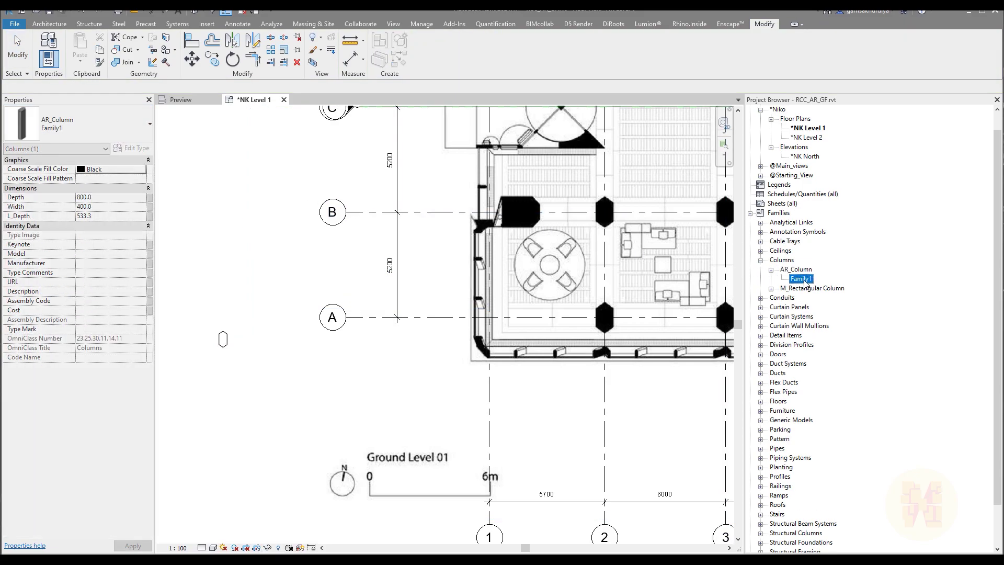
{"action": "right_click", "coordinate": [801, 279]}
{"action": "left_click", "coordinate": [833, 322]}
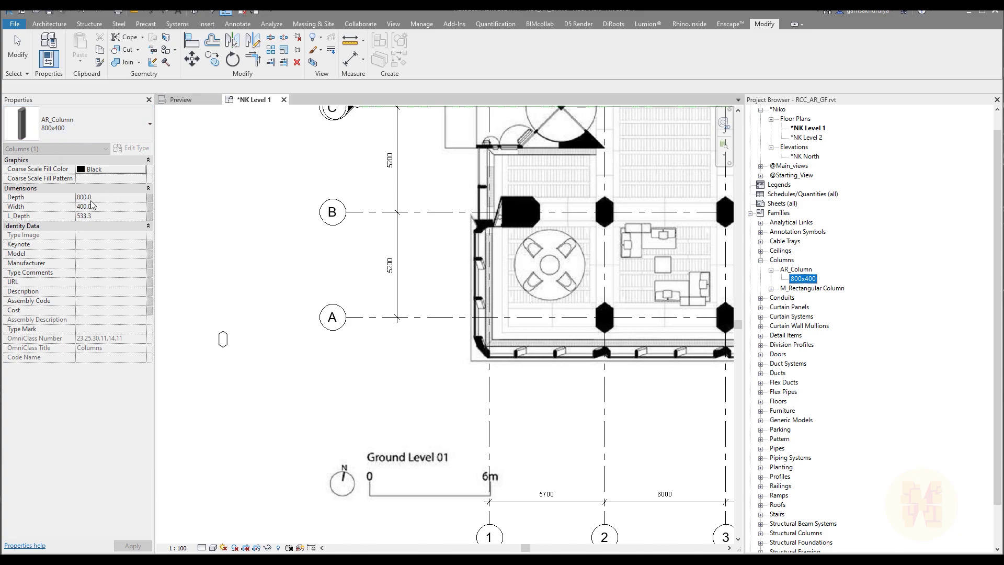
{"action": "left_click", "coordinate": [194, 306]}
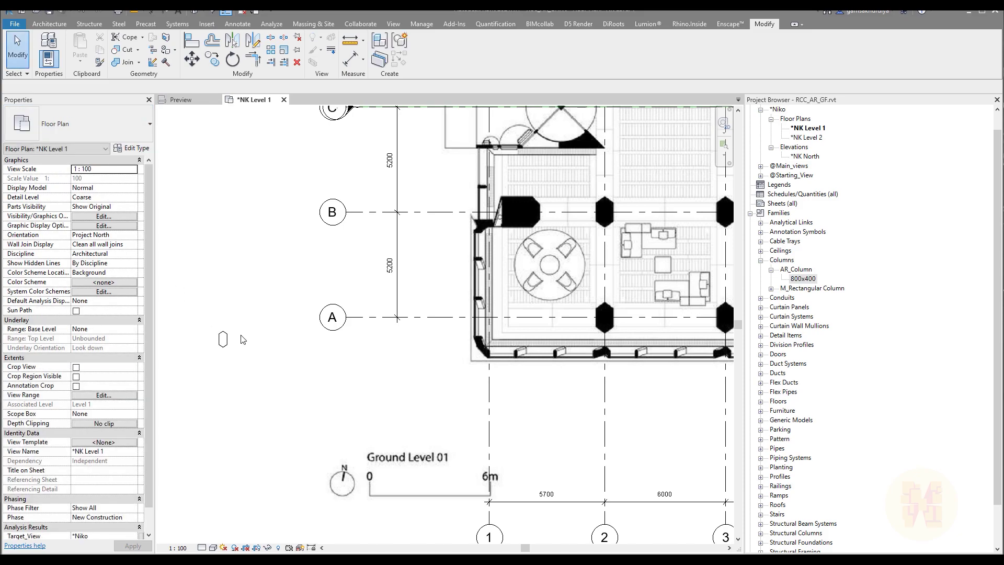
Move the placed column onto the underlay's hexagonal column at the intersection of grids 2 and B
{"action": "left_click", "coordinate": [223, 339]}
{"action": "left_click_drag", "start_coordinate": [617, 208], "coordinate": [608, 212]}
{"action": "scroll", "coordinate": [608, 209], "scroll_direction": "up", "scroll_amount": 8}
{"action": "left_click", "coordinate": [450, 226]}
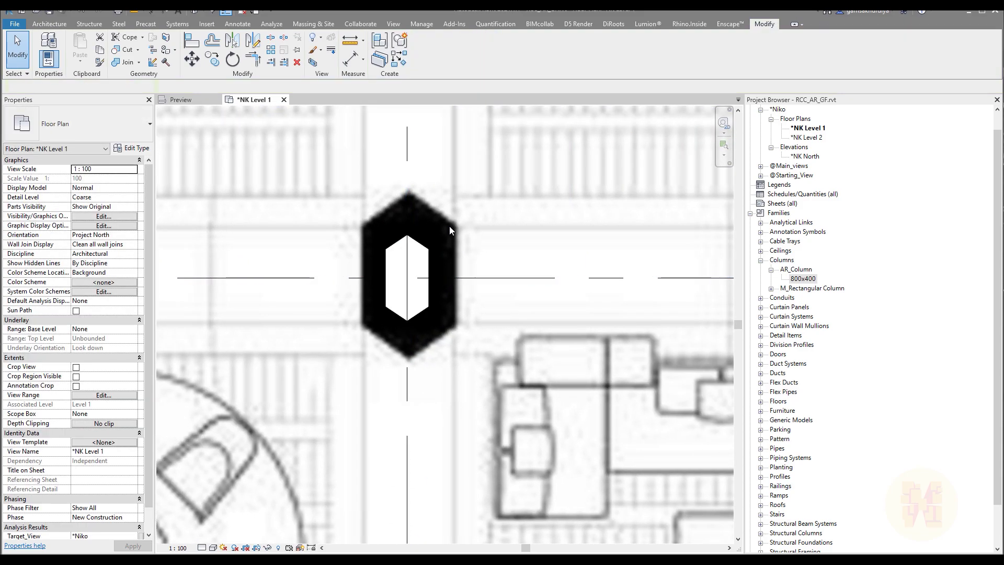
Measure the width and depth of the underlay's black hexagonal column at grids 2 and B
{"action": "key", "text": "m"}
{"action": "key", "text": "e"}
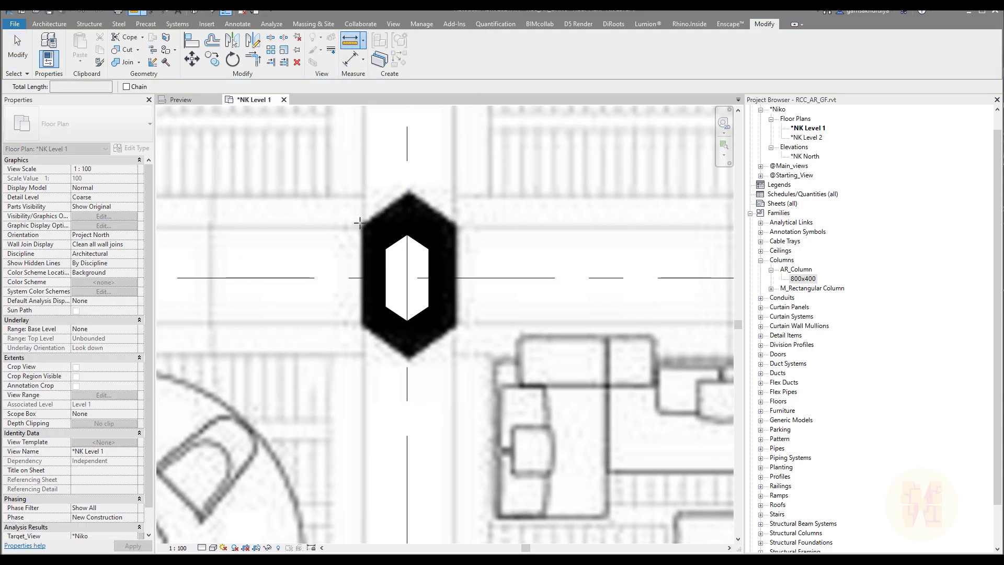
{"action": "left_click", "coordinate": [454, 224]}
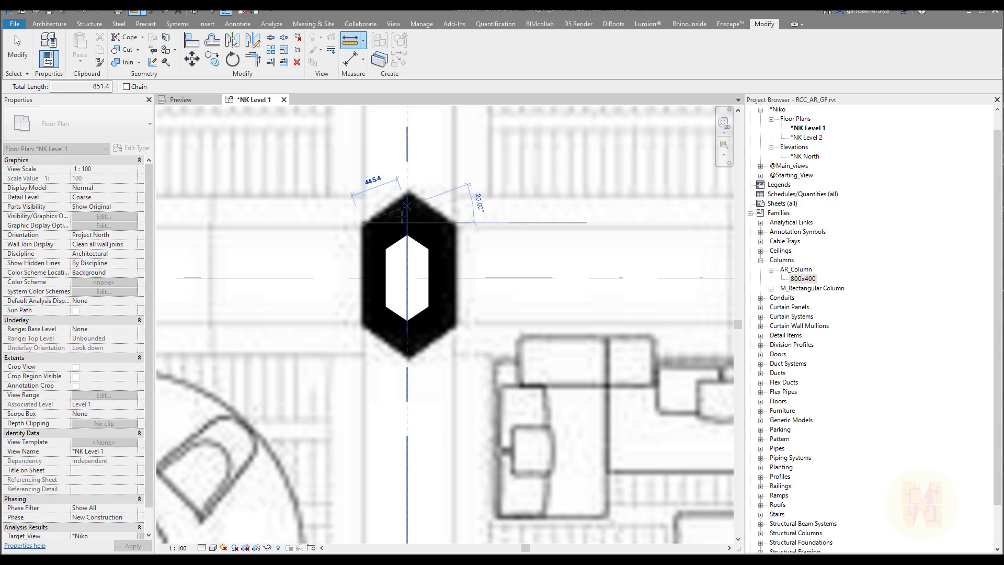
{"action": "key", "text": "Escape"}
{"action": "key", "text": "Escape"}
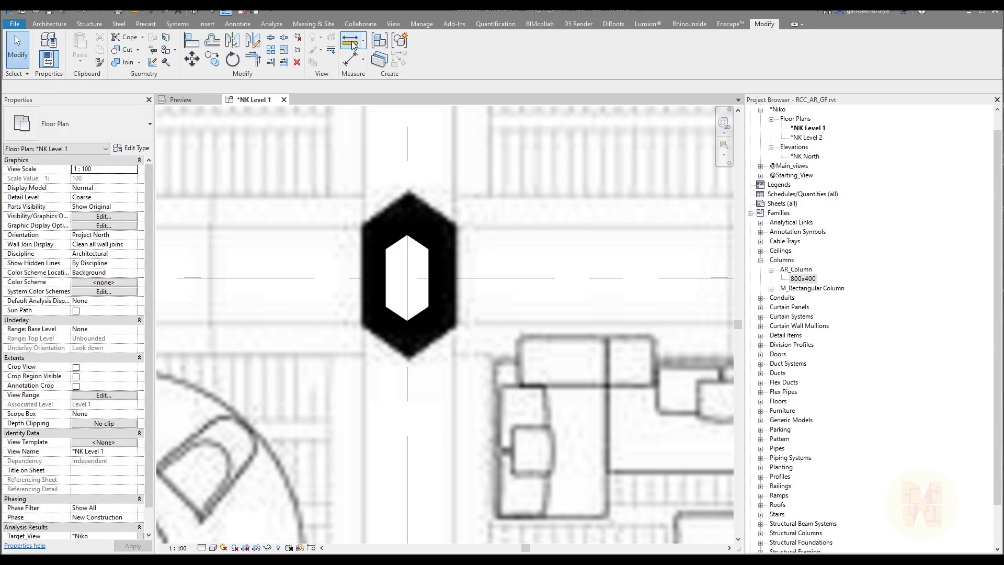
{"action": "key", "text": "Return"}
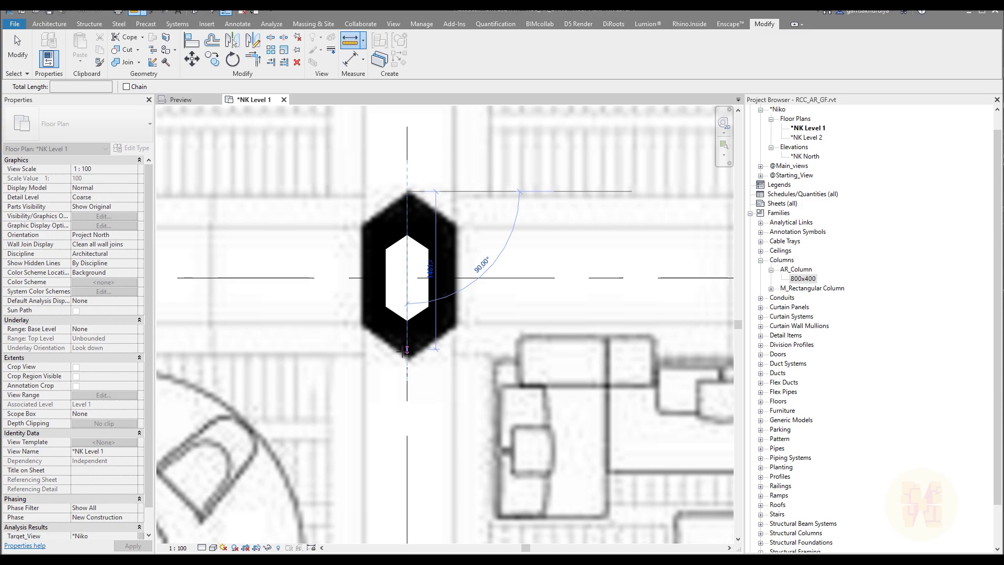
{"action": "key", "text": "Escape"}
{"action": "key", "text": "Escape"}
{"action": "left_click", "coordinate": [419, 314]}
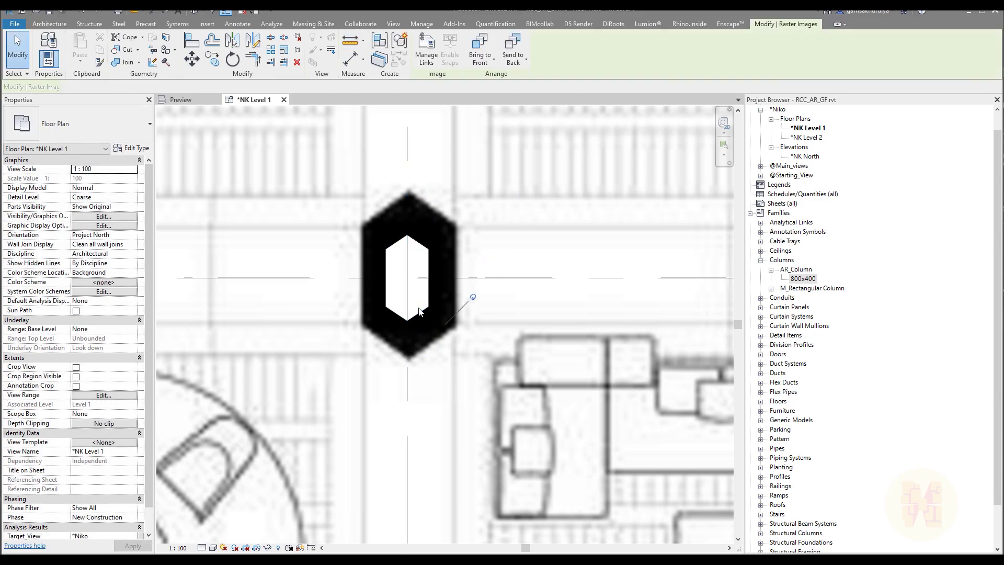
{"action": "key", "text": "Escape"}
Duplicate the type of the column at grids 2 and B under the name 1500x800
{"action": "left_click", "coordinate": [429, 254]}
{"action": "left_click", "coordinate": [133, 148]}
{"action": "left_click", "coordinate": [678, 168]}
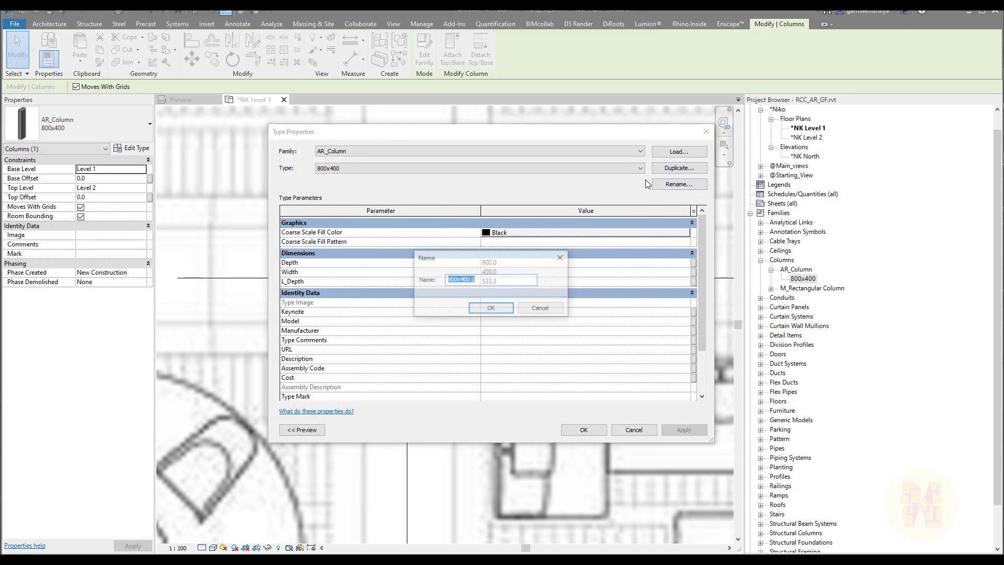
{"action": "type", "text": "1500"}
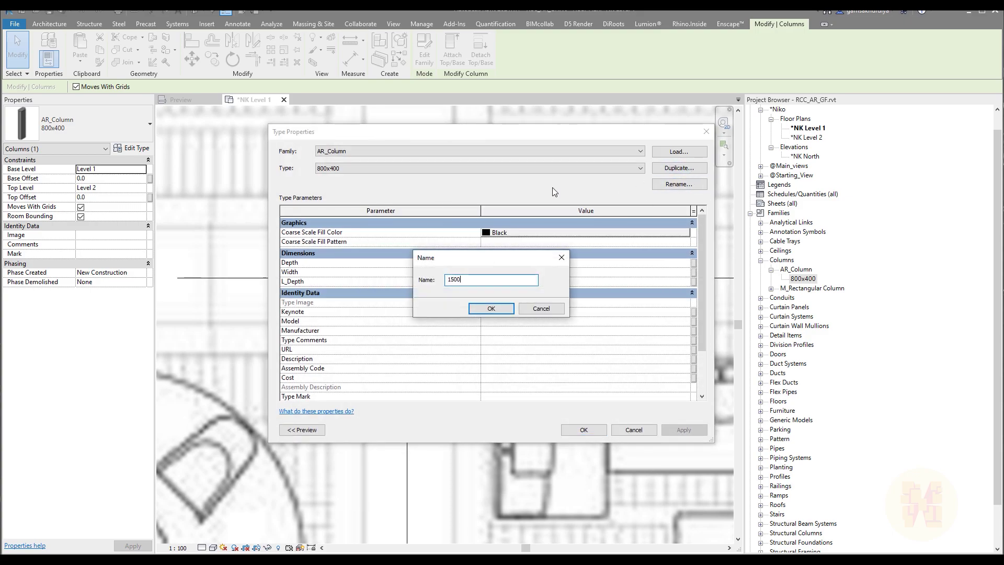
{"action": "type", "text": "x800"}
{"action": "key", "text": "Return"}
Set the 1500x800 type's Depth to 1500 and Width to 800, and apply the changes to the column
{"action": "left_click", "coordinate": [561, 264]}
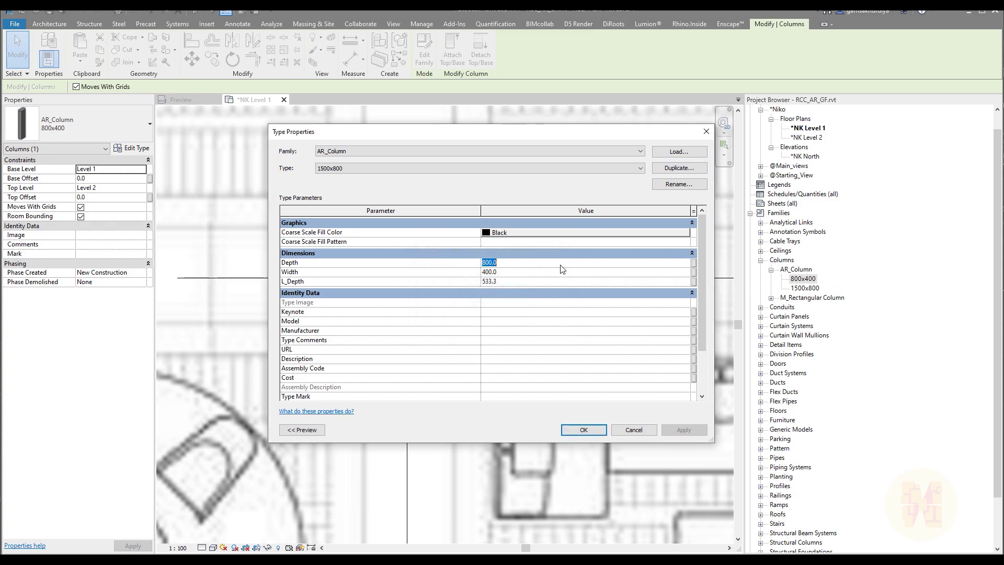
{"action": "left_click", "coordinate": [516, 274]}
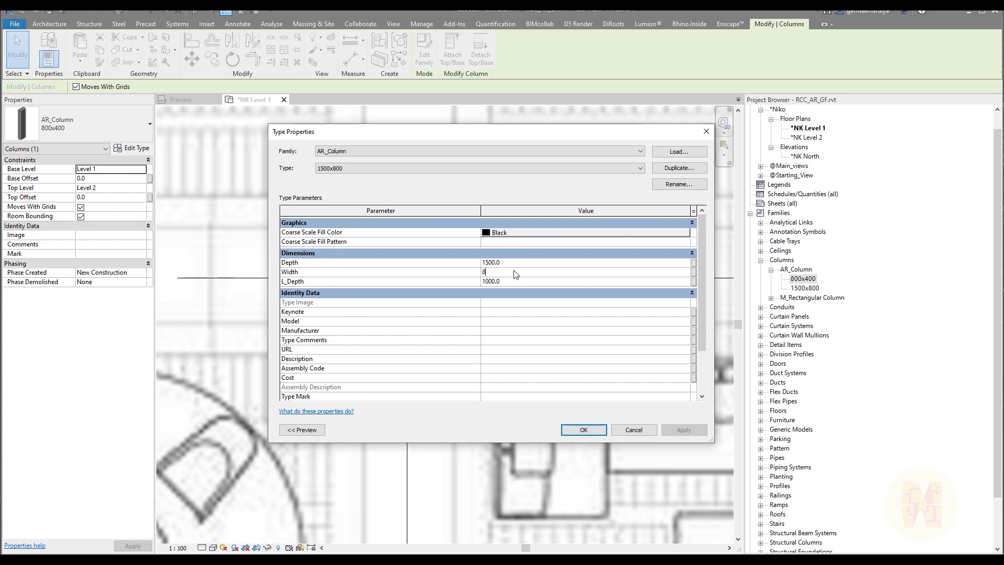
{"action": "left_click", "coordinate": [571, 432]}
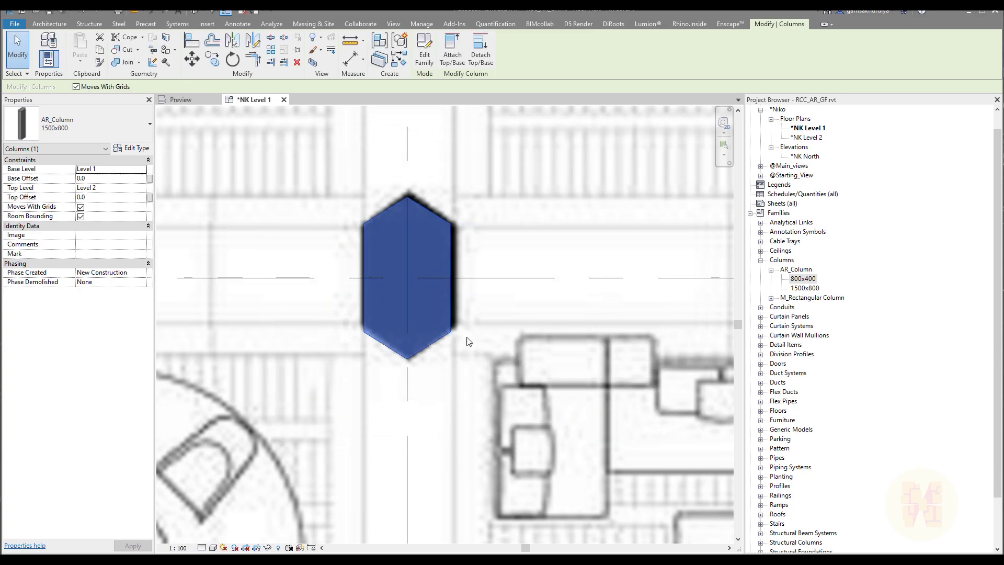
{"action": "left_click", "coordinate": [482, 347]}
{"action": "left_click", "coordinate": [445, 309]}
{"action": "left_click_drag", "start_coordinate": [438, 305], "coordinate": [275, 379]}
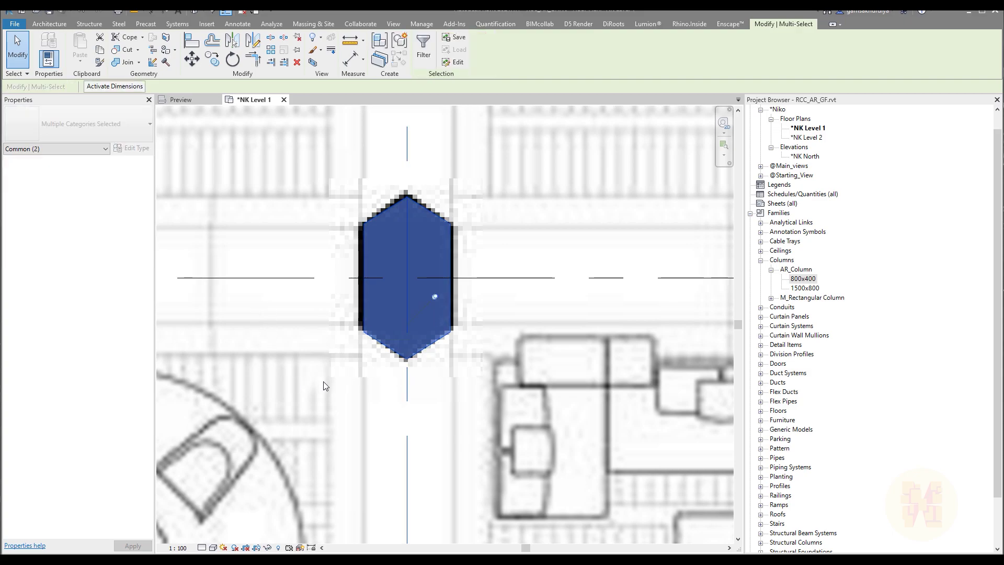
{"action": "left_click", "coordinate": [429, 317]}
{"action": "key", "text": "Escape"}
{"action": "left_click", "coordinate": [436, 330]}
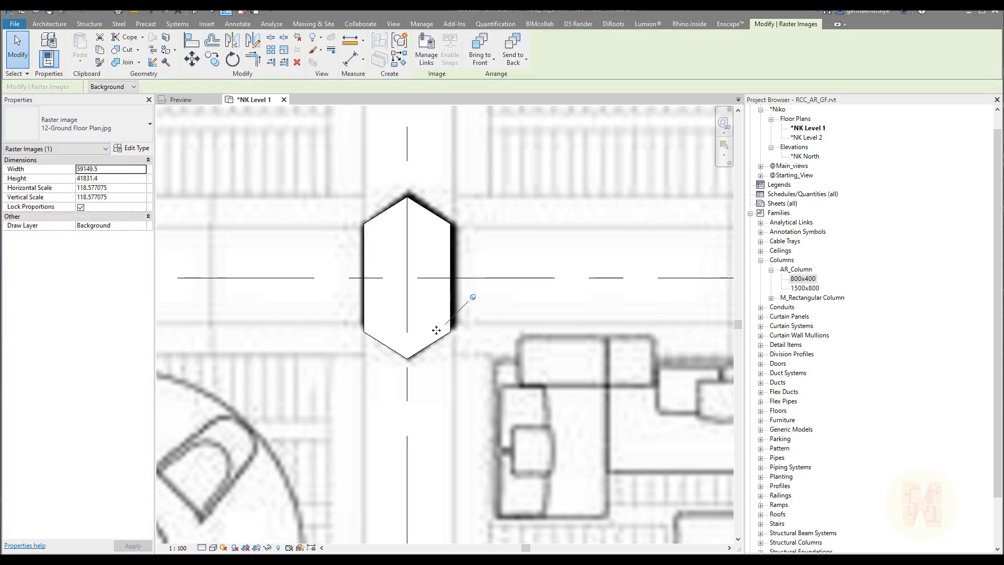
{"action": "left_click", "coordinate": [425, 316]}
{"action": "left_click_drag", "start_coordinate": [425, 313], "coordinate": [316, 385]}
{"action": "scroll", "coordinate": [387, 319], "scroll_direction": "down", "scroll_amount": 3}
{"action": "scroll", "coordinate": [352, 346], "scroll_direction": "down", "scroll_amount": 1}
{"action": "middle_click_drag", "start_coordinate": [352, 347], "coordinate": [428, 344]}
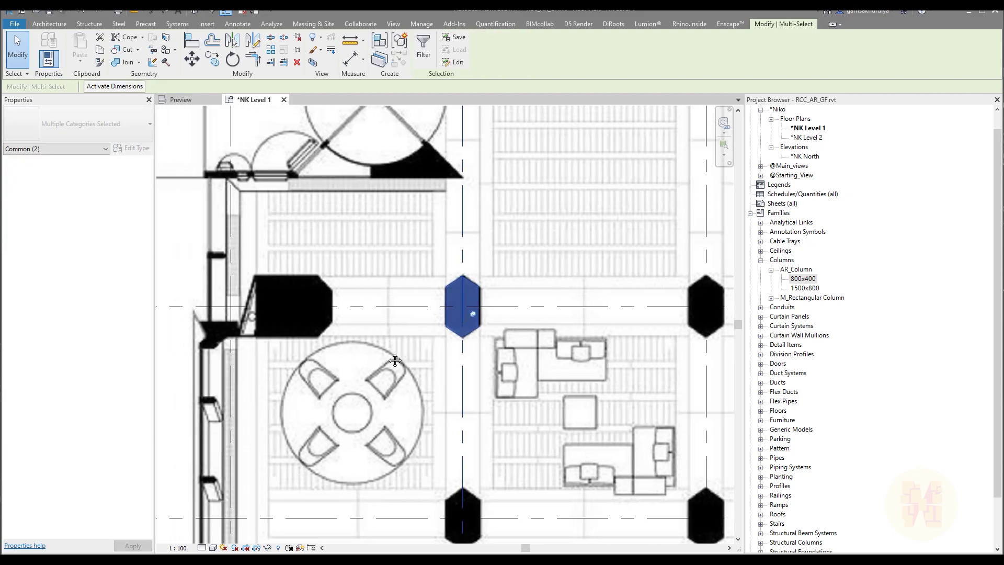
{"action": "key", "text": "Escape"}
Move the 1500x800 column off the intersection of grids 2 and B onto the round table southwest of it
{"action": "left_click", "coordinate": [478, 295]}
{"action": "left_click_drag", "start_coordinate": [477, 295], "coordinate": [388, 376]}
{"action": "key", "text": "Escape"}
{"action": "scroll", "coordinate": [420, 328], "scroll_direction": "down", "scroll_amount": 3}
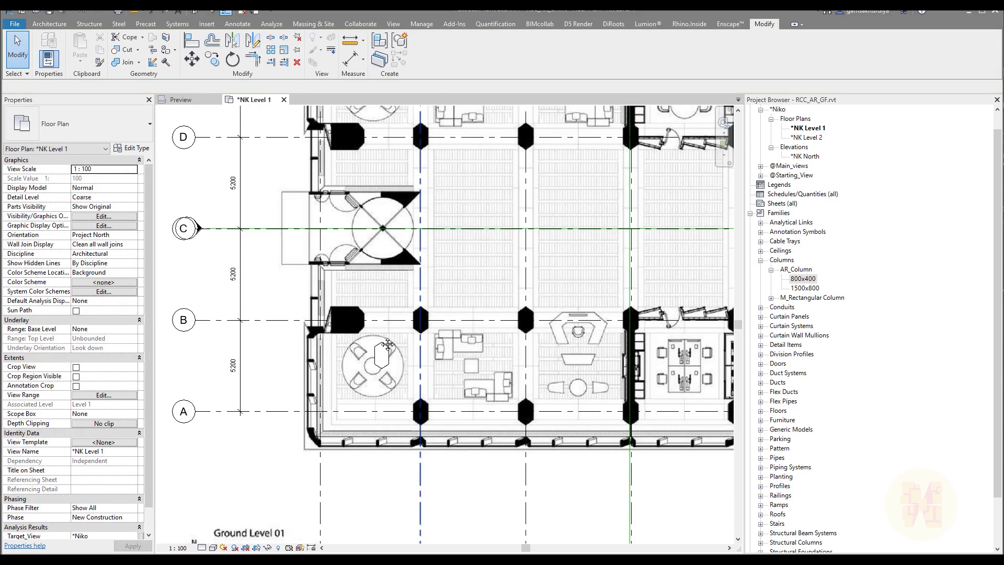
Turn off the selection of pinned elements and test it with a crossing selection over the floor plan
{"action": "left_click", "coordinate": [420, 328]}
{"action": "scroll", "coordinate": [417, 332], "scroll_direction": "down", "scroll_amount": 3}
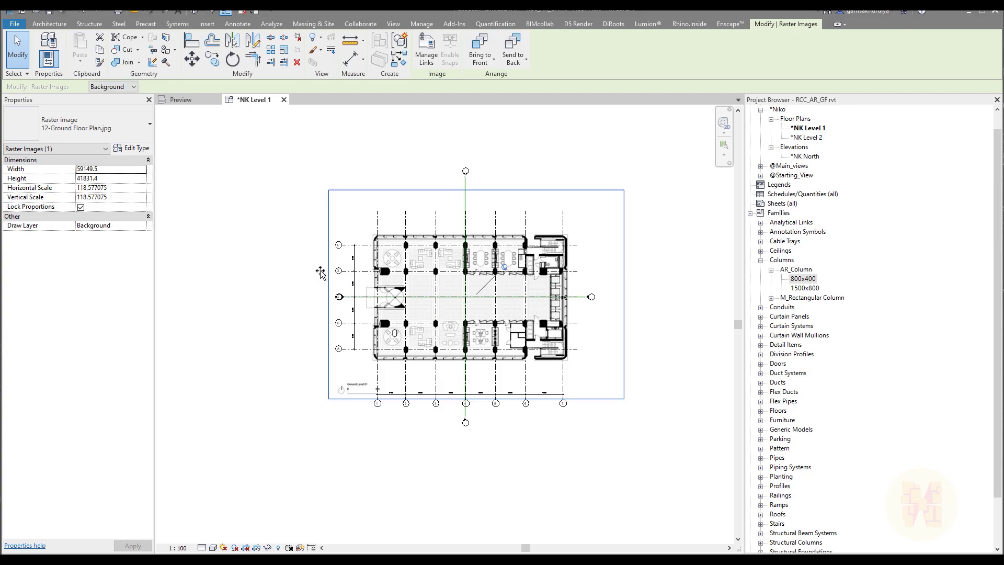
{"action": "left_click", "coordinate": [303, 477]}
{"action": "left_click", "coordinate": [427, 329]}
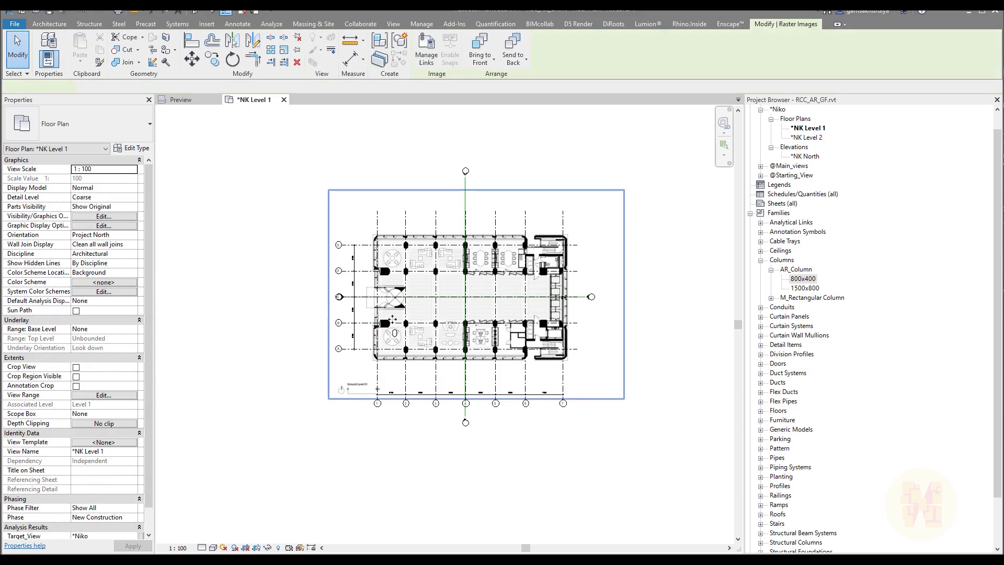
{"action": "left_click", "coordinate": [261, 315]}
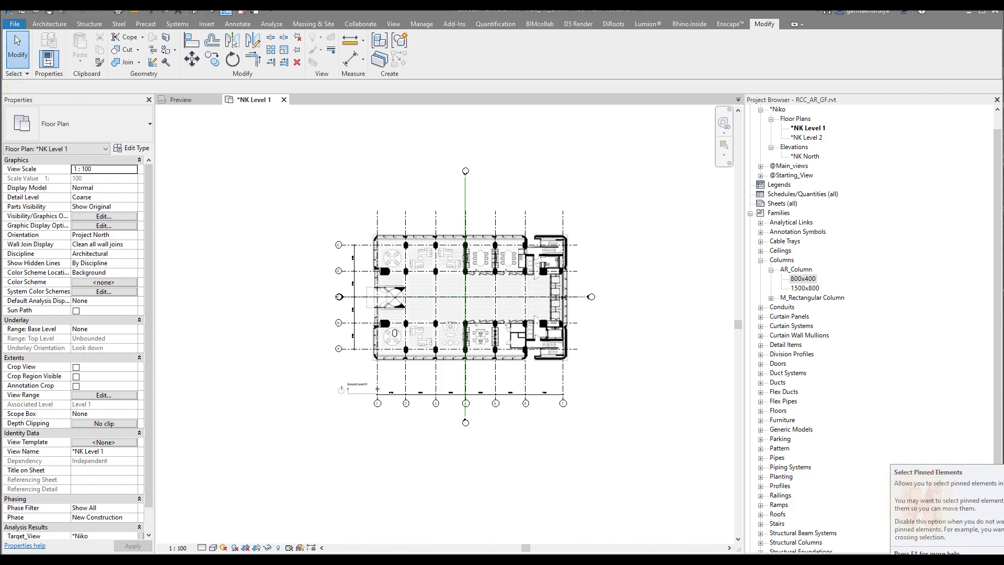
{"action": "left_click_drag", "start_coordinate": [649, 197], "coordinate": [437, 291]}
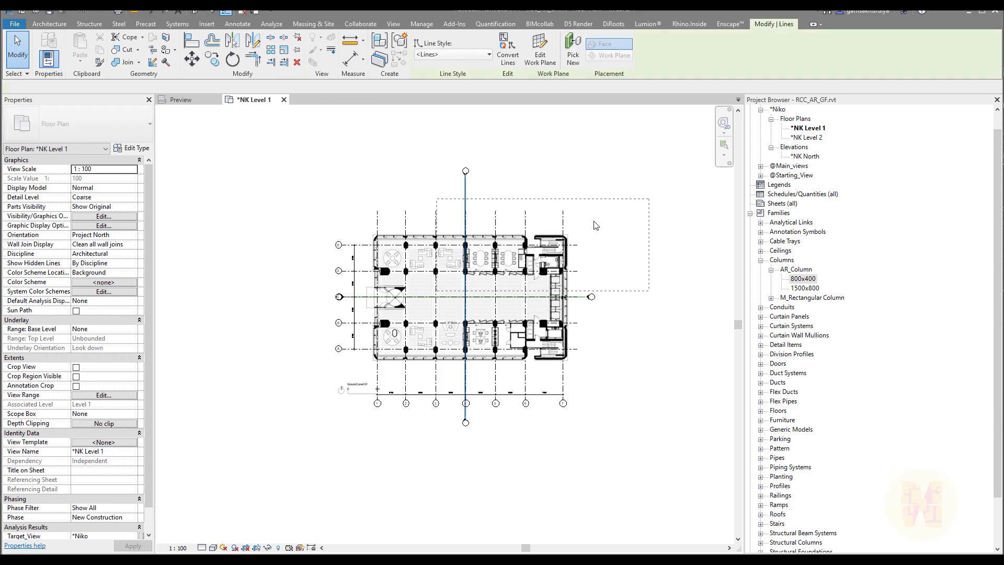
{"action": "left_click", "coordinate": [593, 227]}
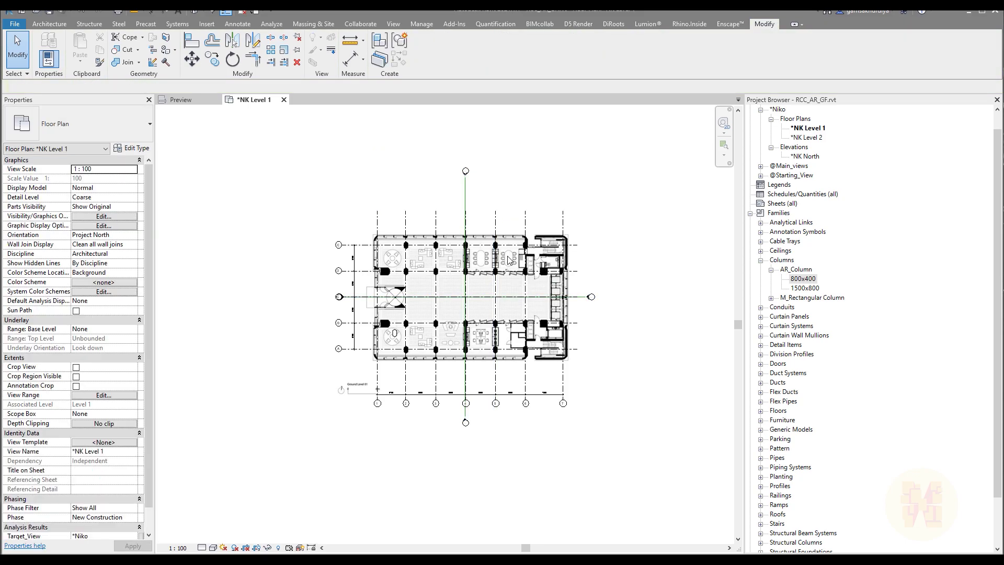
Move the 1500x800 column from the round table onto the desks southeast of the intersection of grids 2 and B
{"action": "scroll", "coordinate": [424, 297], "scroll_direction": "up", "scroll_amount": 5}
{"action": "left_click_drag", "start_coordinate": [335, 424], "coordinate": [370, 386]}
{"action": "scroll", "coordinate": [370, 386], "scroll_direction": "up", "scroll_amount": 4}
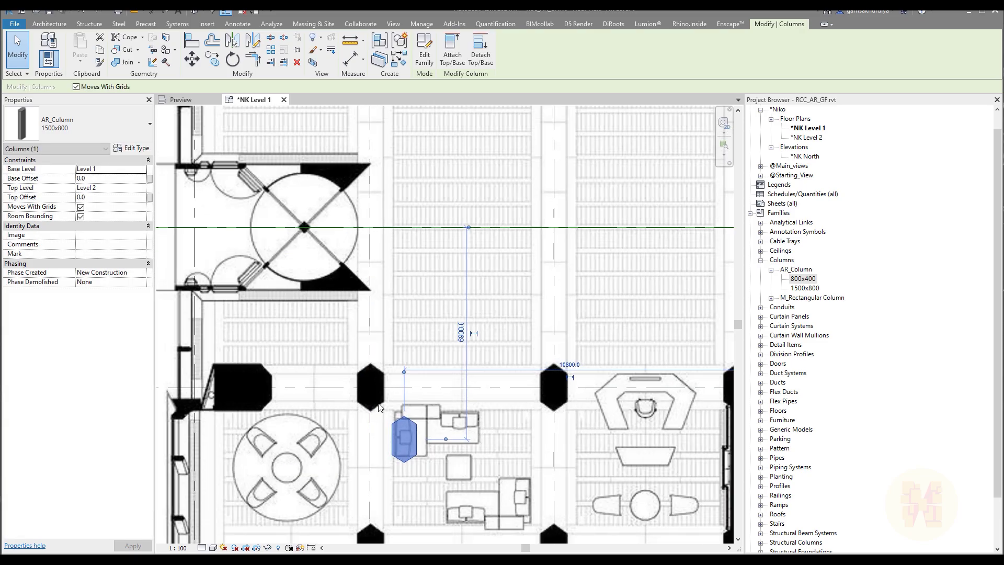
{"action": "middle_click_drag", "start_coordinate": [408, 425], "coordinate": [402, 356]}
{"action": "key", "text": "Escape"}
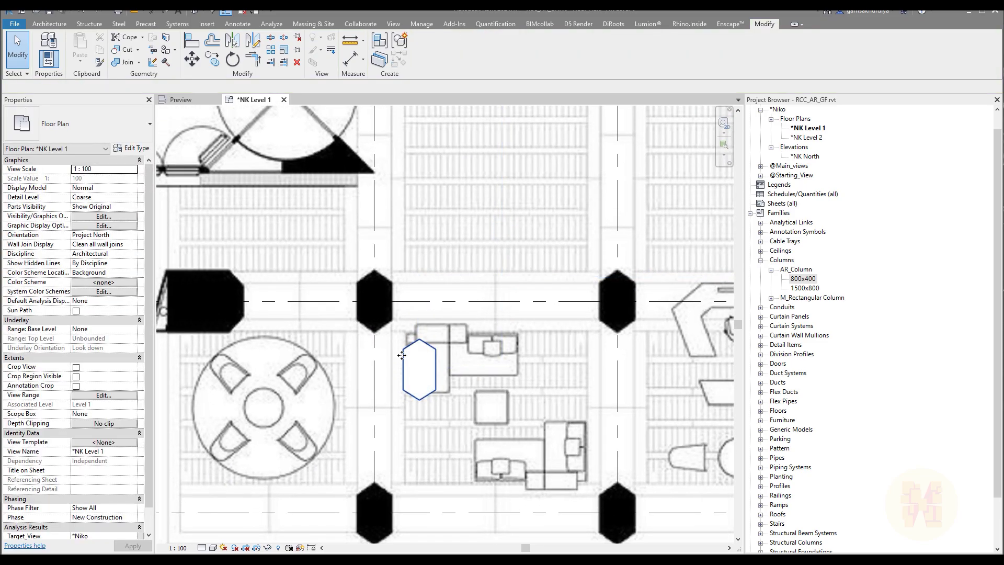
Align the centre of the 1500x800 column with grid line 2 and with grid line B
{"action": "key", "text": "a"}
{"action": "key", "text": "l"}
{"action": "left_click", "coordinate": [375, 367]}
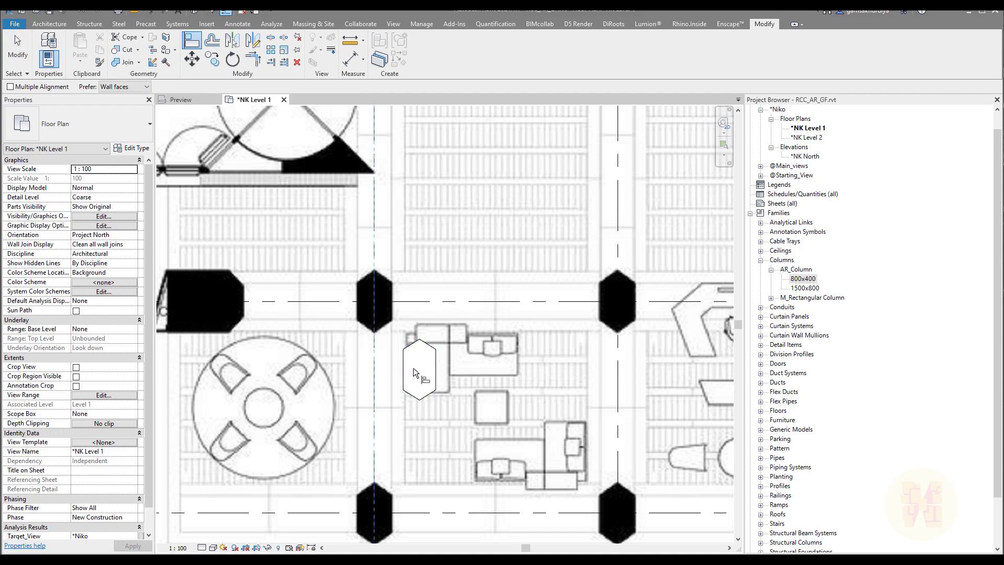
{"action": "left_click", "coordinate": [420, 369]}
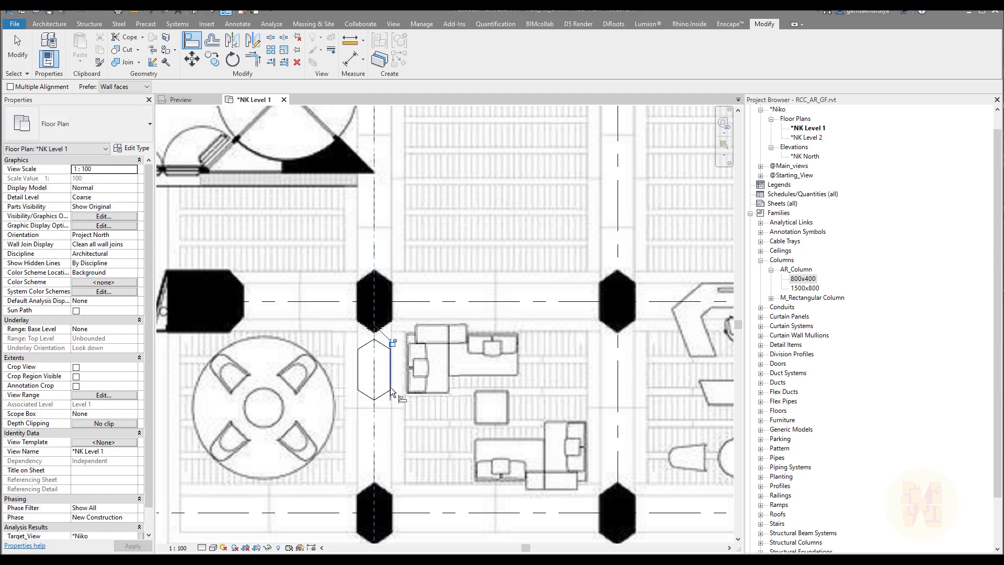
{"action": "left_click", "coordinate": [426, 309]}
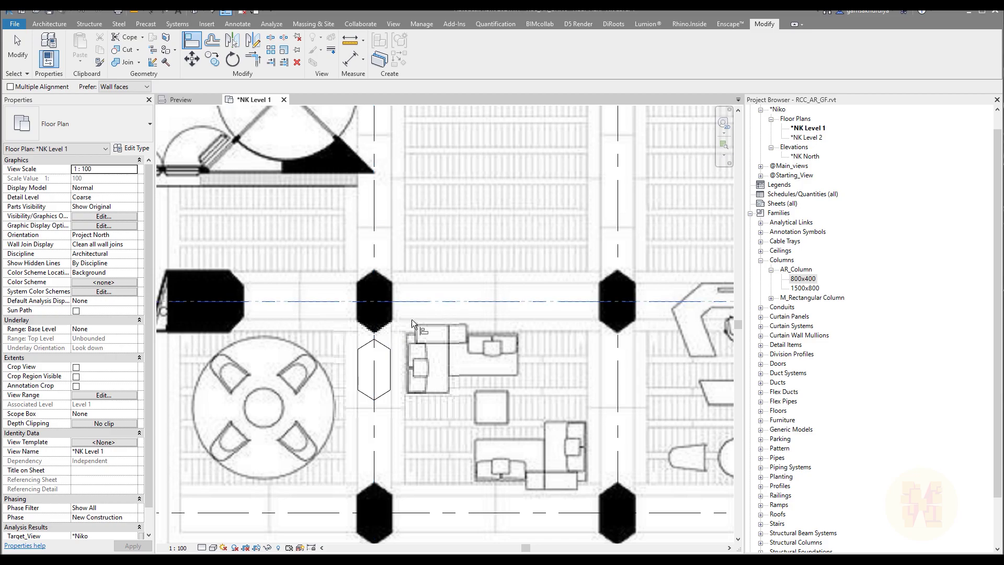
{"action": "left_click", "coordinate": [366, 368]}
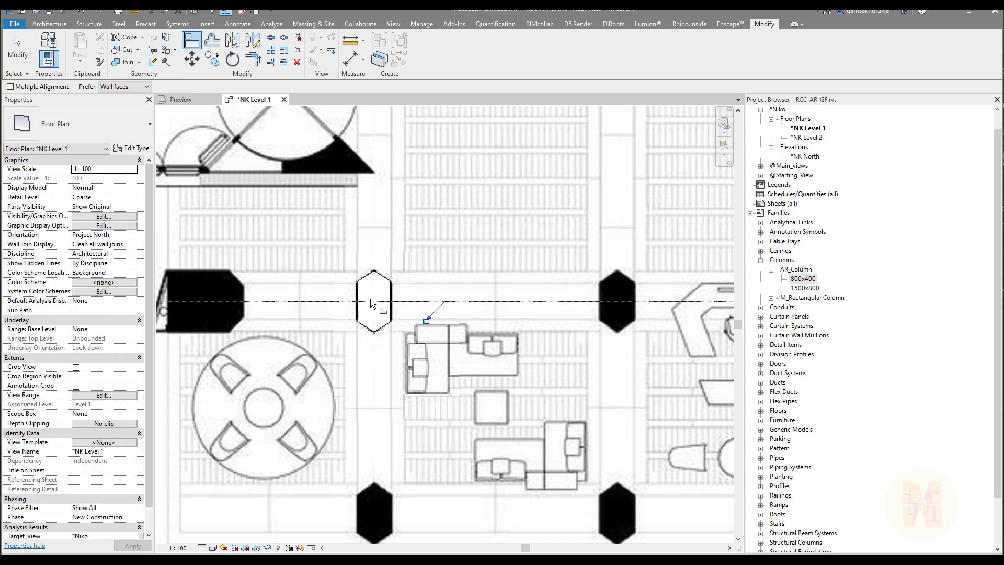
{"action": "key", "text": "Escape"}
{"action": "key", "text": "Escape"}
Copy the 1500x800 column from the intersection of grids 2 and B to the intersection of grids 3 and B
{"action": "scroll", "coordinate": [428, 287], "scroll_direction": "down", "scroll_amount": 5}
{"action": "scroll", "coordinate": [495, 282], "scroll_direction": "up", "scroll_amount": 3}
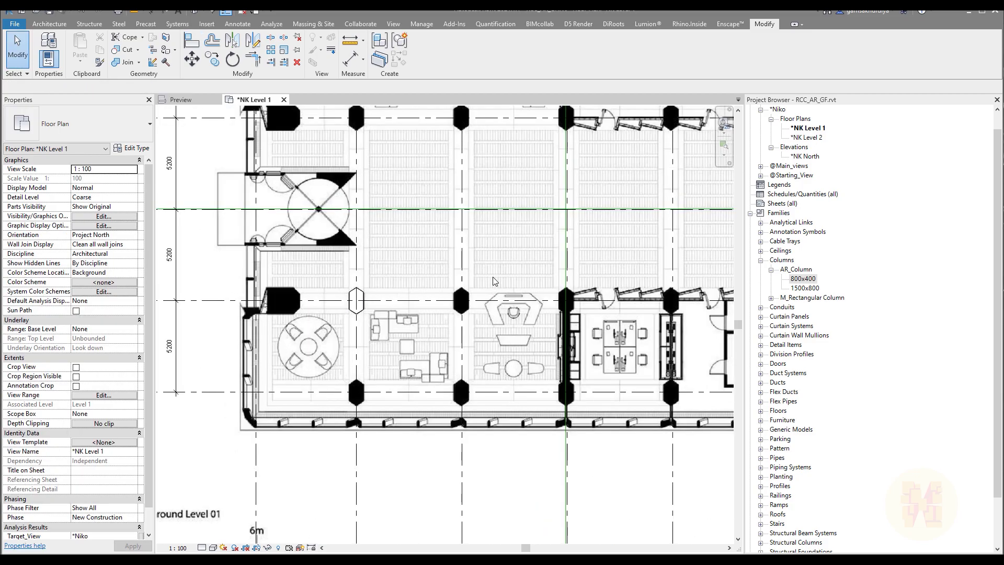
{"action": "scroll", "coordinate": [464, 299], "scroll_direction": "up", "scroll_amount": 2}
{"action": "left_click", "coordinate": [286, 320]}
{"action": "scroll", "coordinate": [281, 314], "scroll_direction": "up", "scroll_amount": 3}
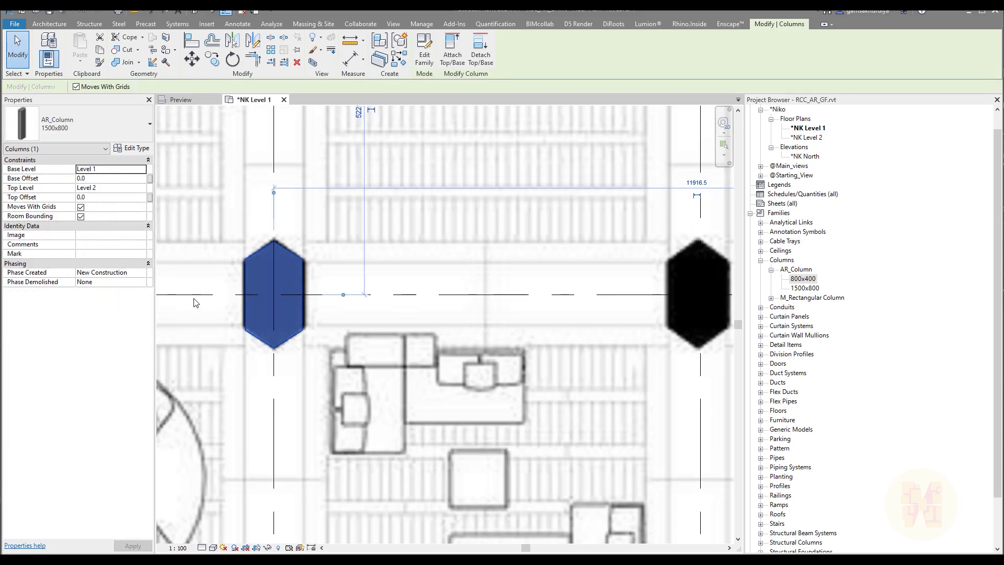
{"action": "left_click", "coordinate": [212, 58]}
{"action": "left_click", "coordinate": [273, 293]}
{"action": "middle_click_drag", "start_coordinate": [568, 291], "coordinate": [336, 288]}
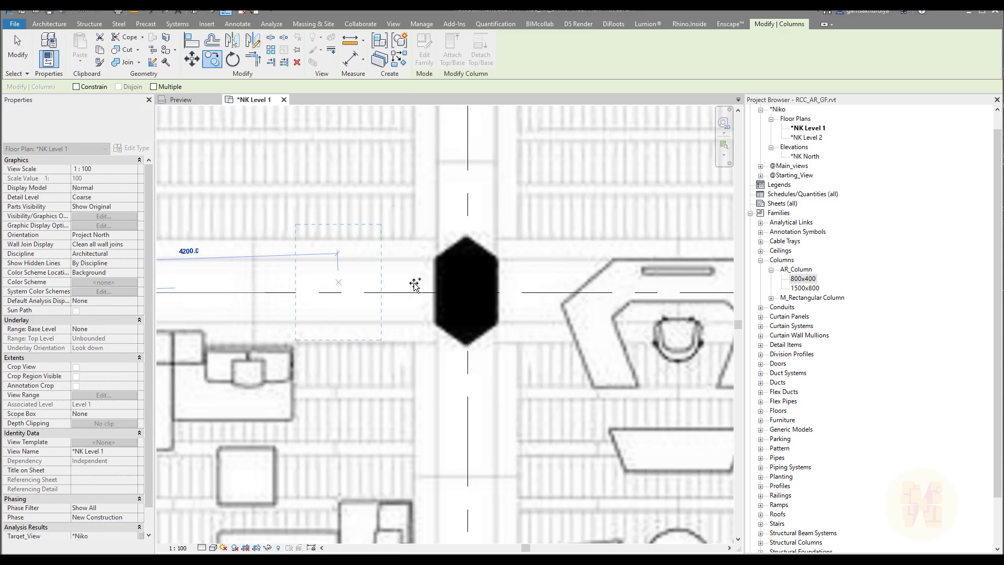
{"action": "left_click", "coordinate": [467, 294]}
{"action": "scroll", "coordinate": [473, 266], "scroll_direction": "down", "scroll_amount": 4}
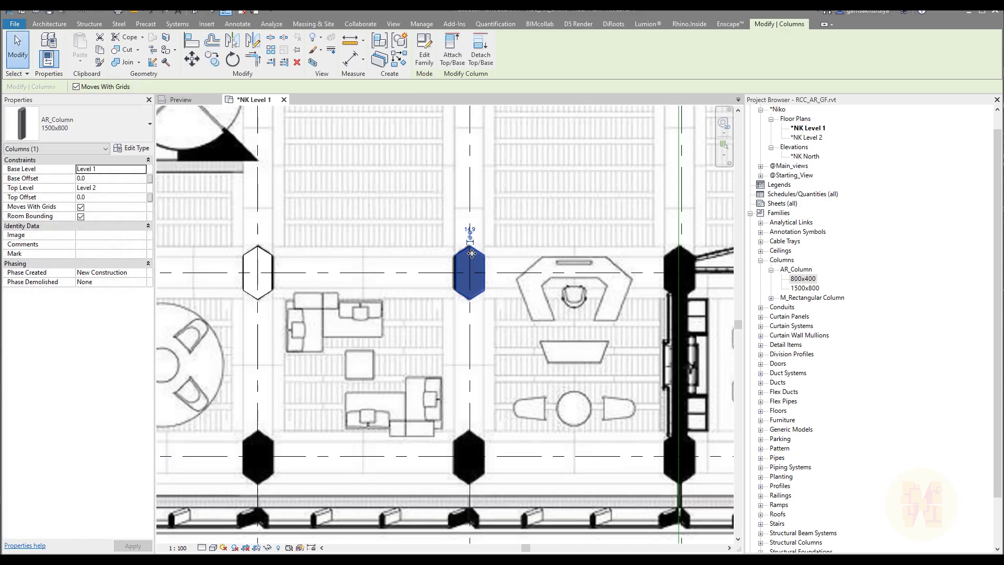
Copy the column at grids 3 and B to the intersection of grids 3 and A
{"action": "scroll", "coordinate": [473, 267], "scroll_direction": "up", "scroll_amount": 2}
{"action": "middle_click_drag", "start_coordinate": [351, 281], "coordinate": [372, 231]}
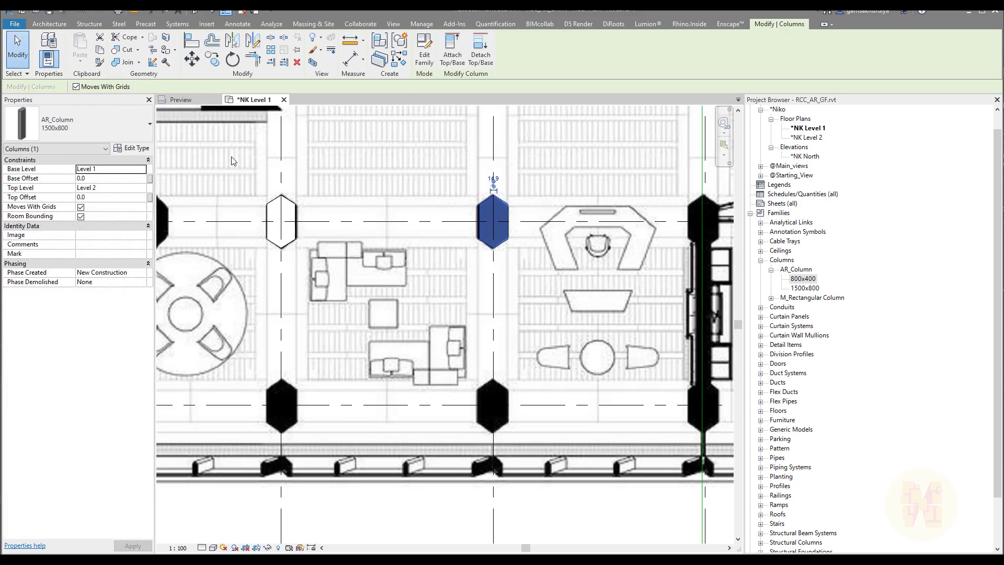
{"action": "left_click", "coordinate": [212, 59]}
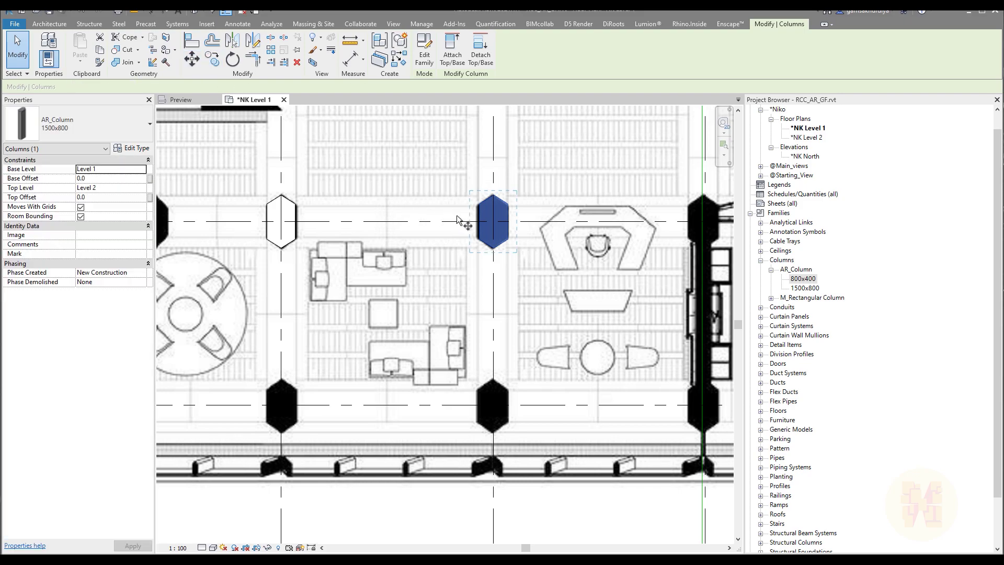
{"action": "left_click", "coordinate": [494, 221]}
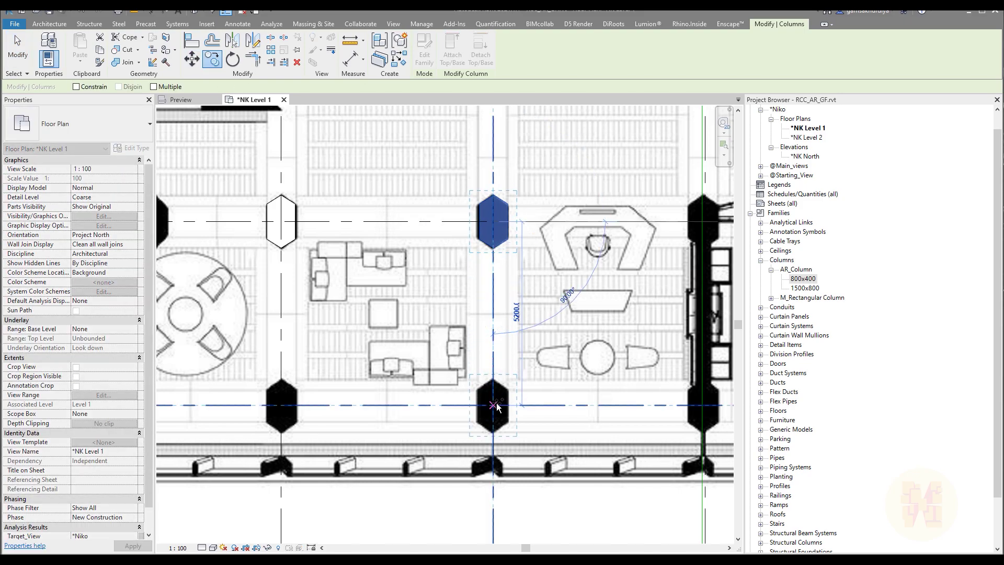
{"action": "left_click", "coordinate": [493, 405]}
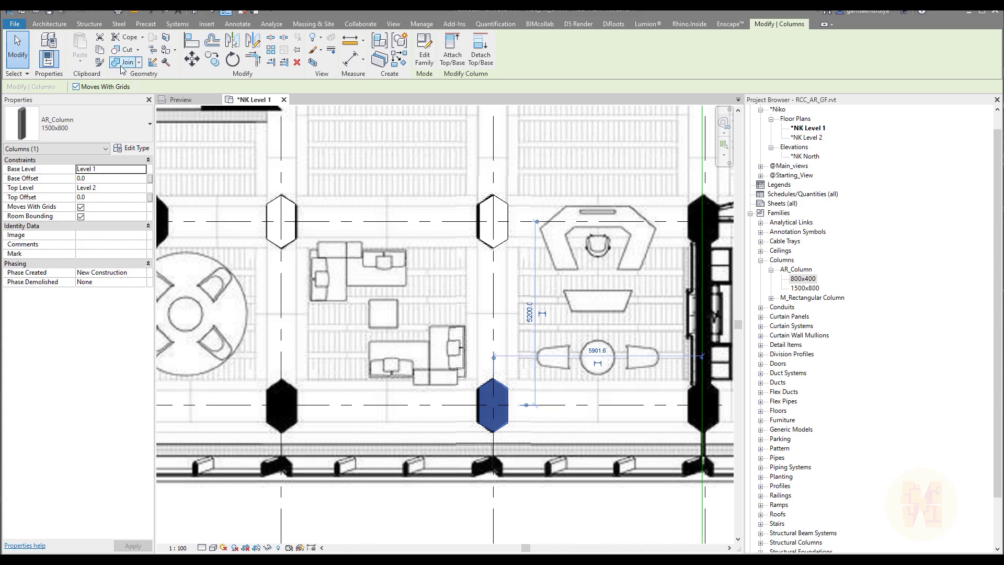
Copy the column at grids 3 and A to the intersection of grids 2 and A
{"action": "left_click", "coordinate": [494, 404]}
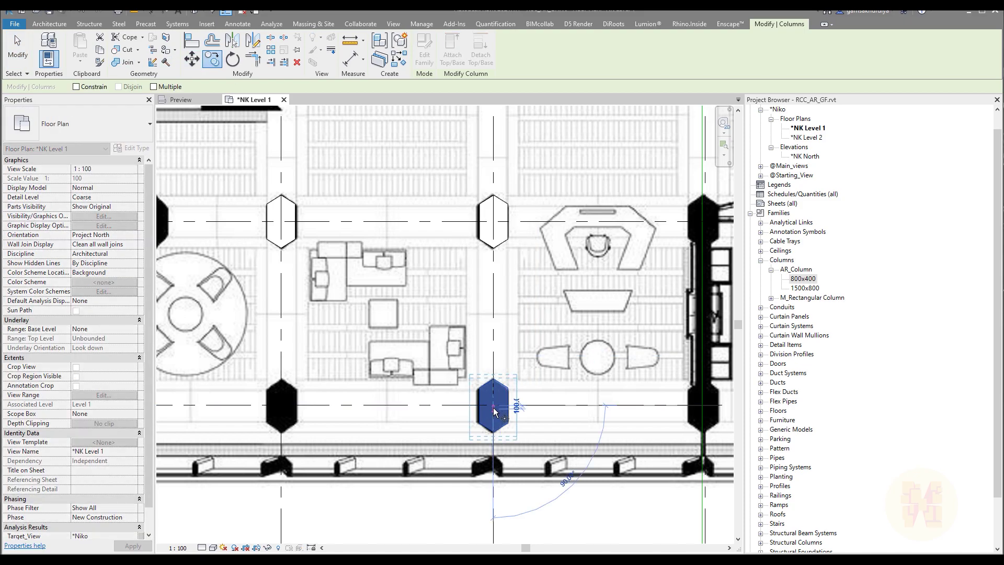
{"action": "left_click", "coordinate": [281, 405]}
{"action": "scroll", "coordinate": [281, 404], "scroll_direction": "down", "scroll_amount": 4}
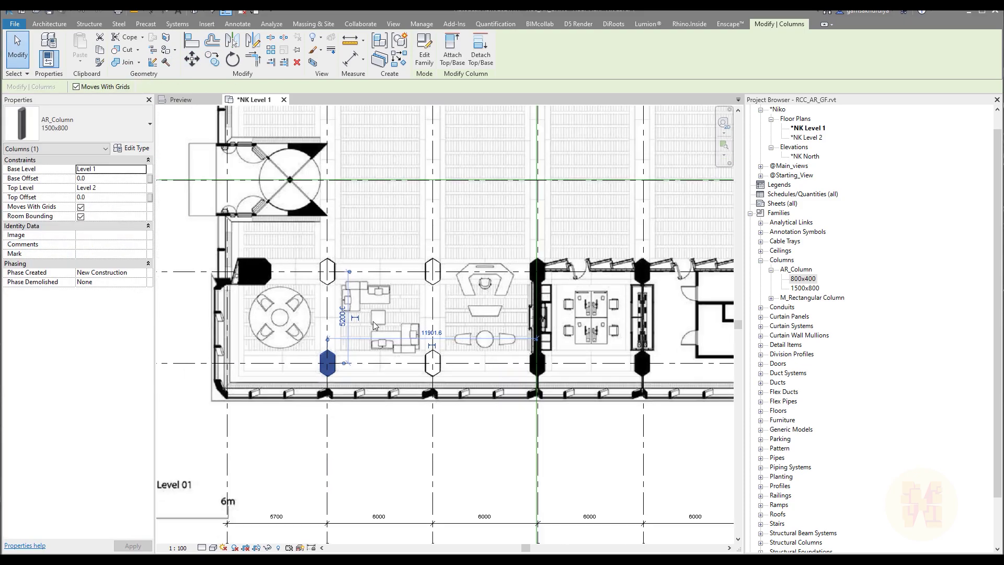
{"action": "scroll", "coordinate": [373, 335], "scroll_direction": "up", "scroll_amount": 3}
{"action": "key", "text": "Escape"}
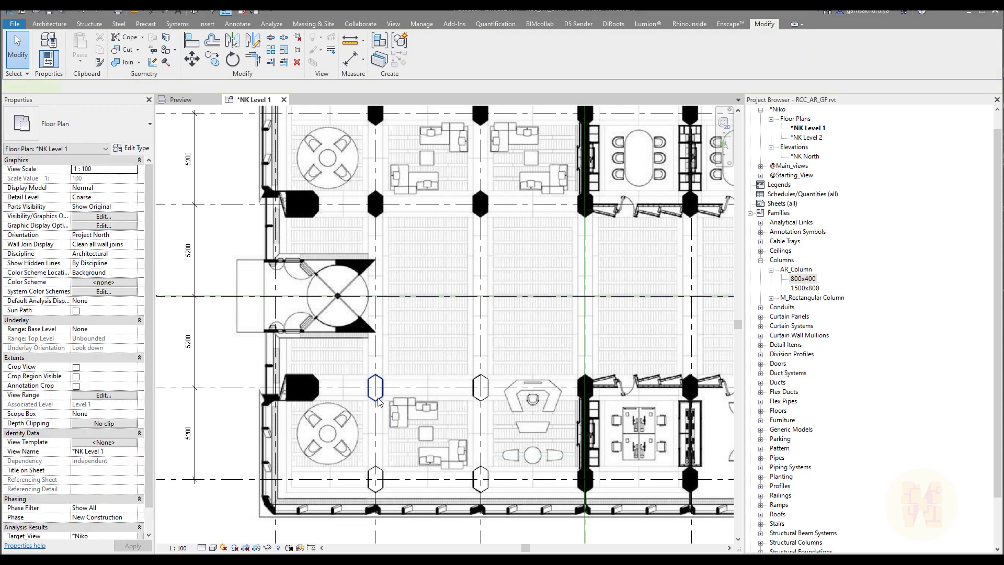
Copy the two columns on grid B at grids 2 and 3 up to grid D
{"action": "left_click", "coordinate": [383, 395]}
{"action": "left_click", "coordinate": [491, 396], "text": "ctrl"}
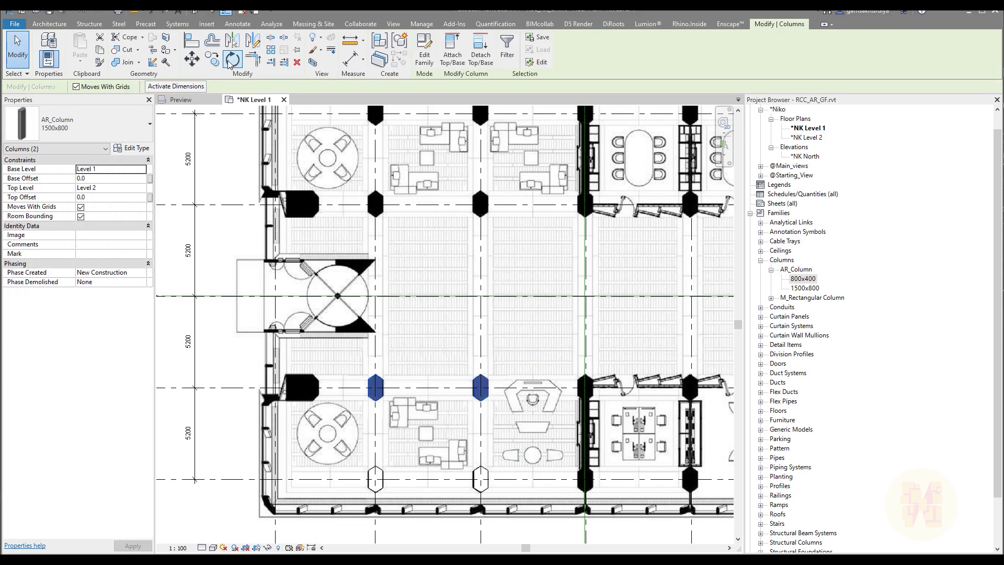
{"action": "key", "text": "c"}
{"action": "key", "text": "o"}
{"action": "left_click", "coordinate": [480, 387]}
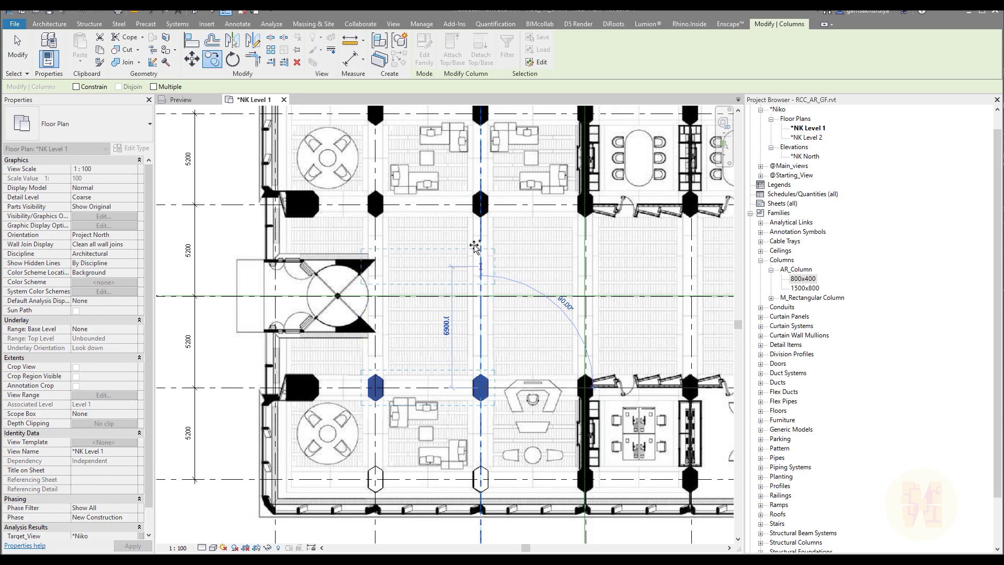
{"action": "left_click", "coordinate": [481, 205]}
Copy the two columns on grid D at grids 2 and 3 up to grid E
{"action": "middle_click_drag", "start_coordinate": [481, 207], "coordinate": [451, 279]}
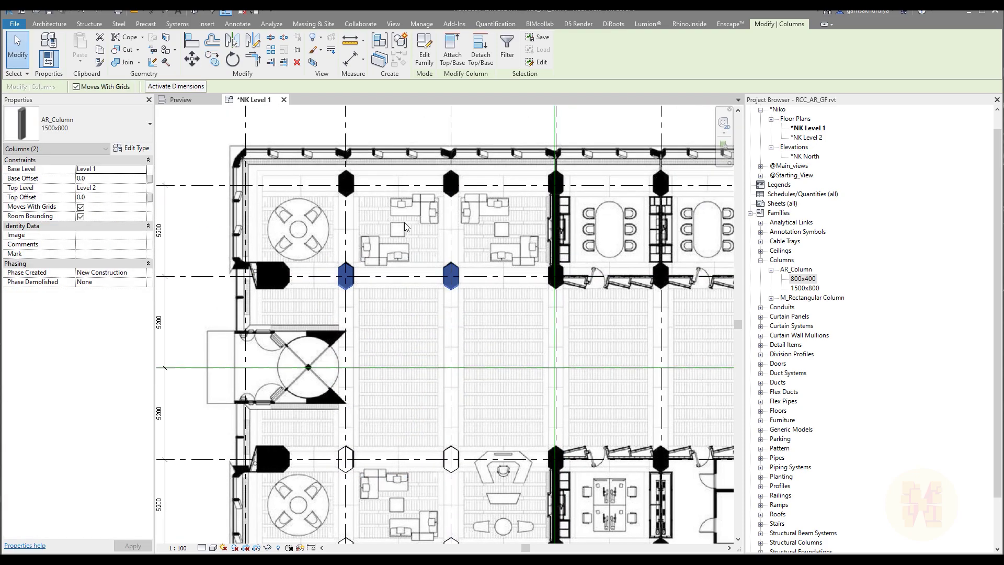
{"action": "key", "text": "c"}
{"action": "key", "text": "o"}
{"action": "left_click", "coordinate": [450, 277]}
{"action": "scroll", "coordinate": [452, 182], "scroll_direction": "up", "scroll_amount": 5}
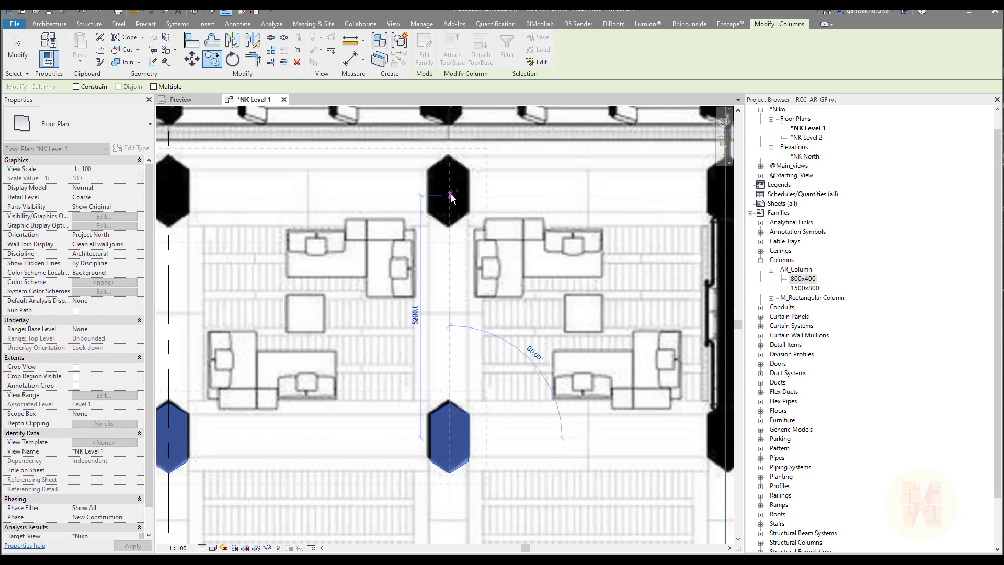
{"action": "left_click", "coordinate": [452, 195]}
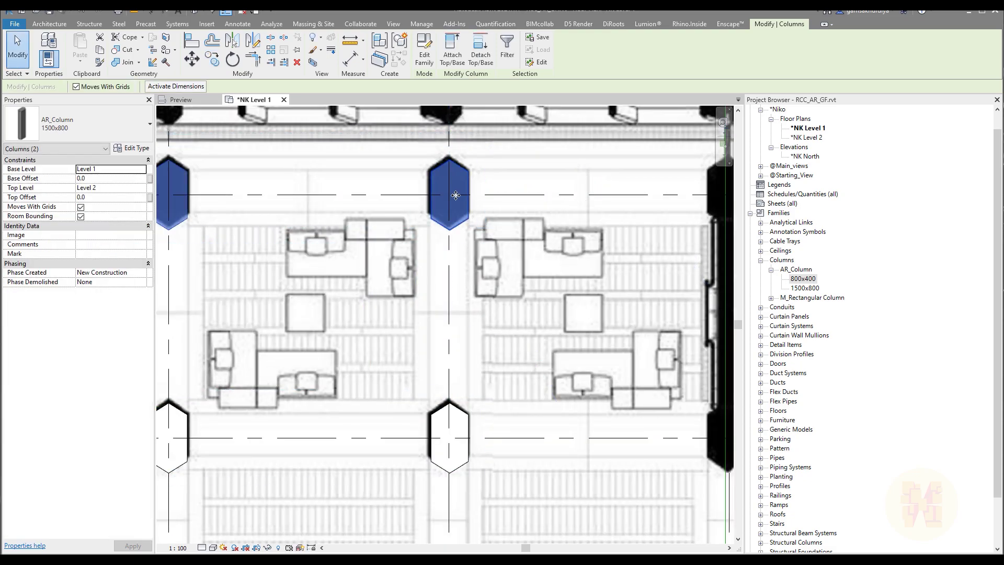
Align the centres of the columns at grids 2 and 3 in the upper row with grid line E
{"action": "left_click", "coordinate": [292, 187]}
{"action": "middle_click_drag", "start_coordinate": [201, 177], "coordinate": [430, 189]}
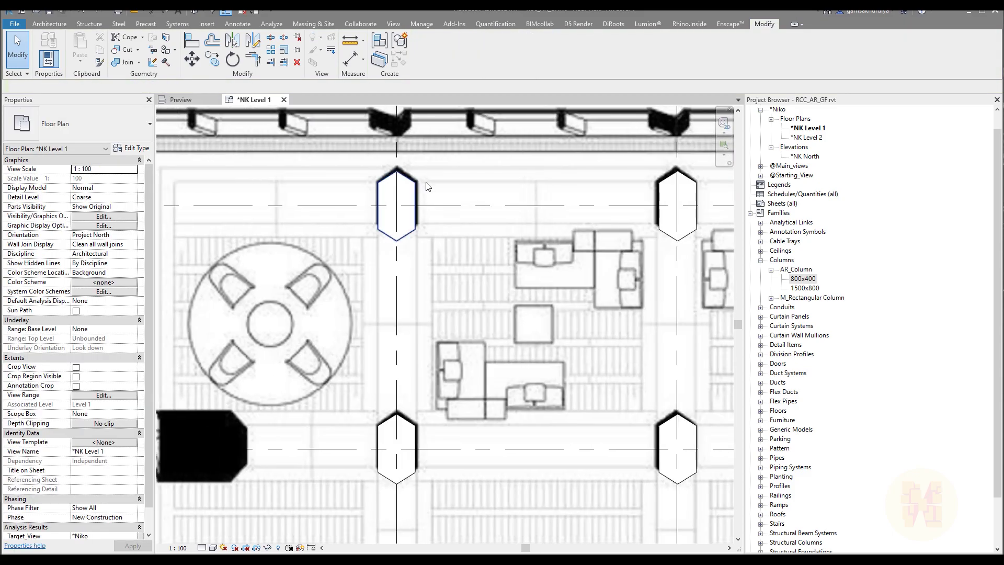
{"action": "key", "text": "a"}
{"action": "key", "text": "l"}
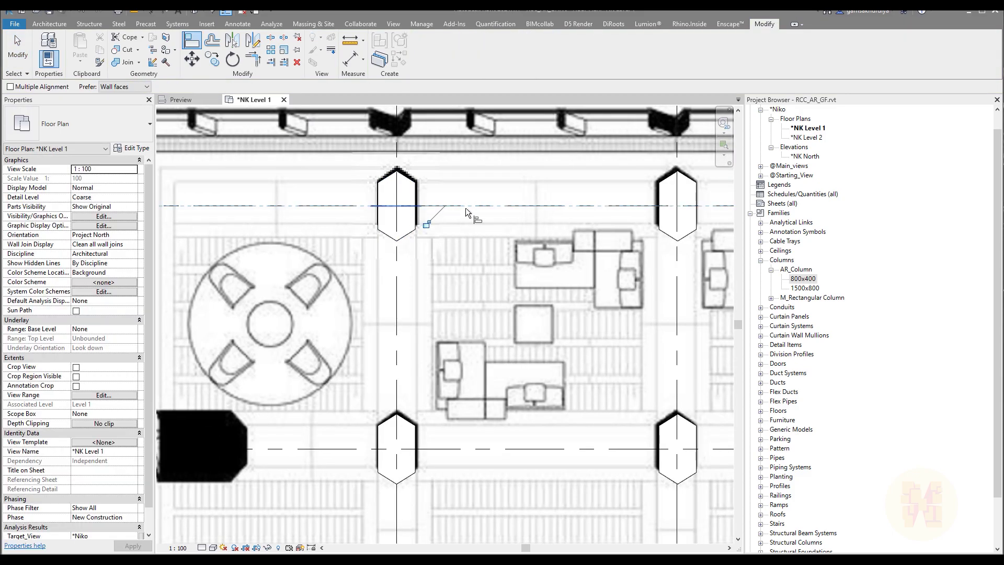
{"action": "middle_click_drag", "start_coordinate": [445, 210], "coordinate": [397, 215]}
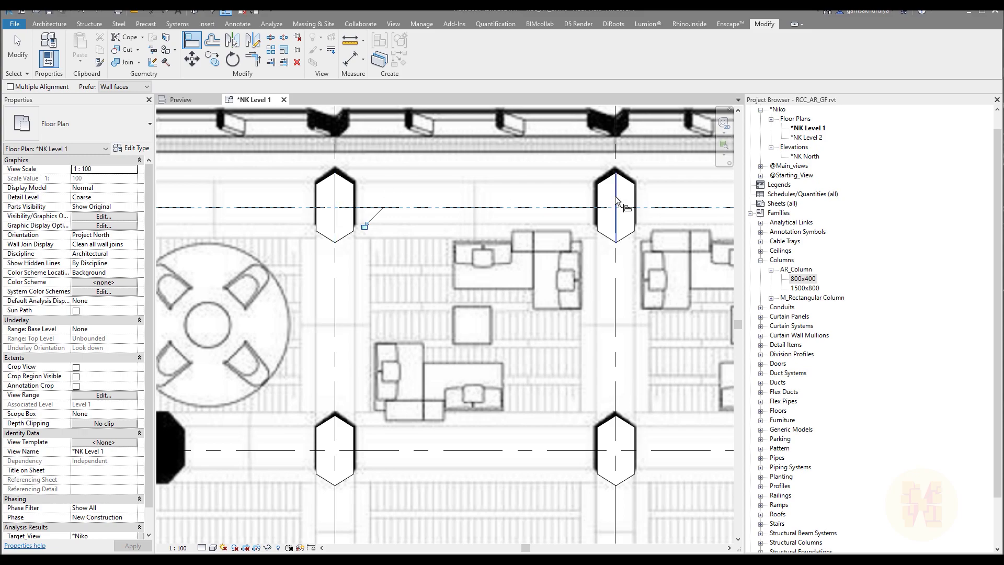
{"action": "left_click", "coordinate": [652, 207]}
{"action": "left_click", "coordinate": [632, 206]}
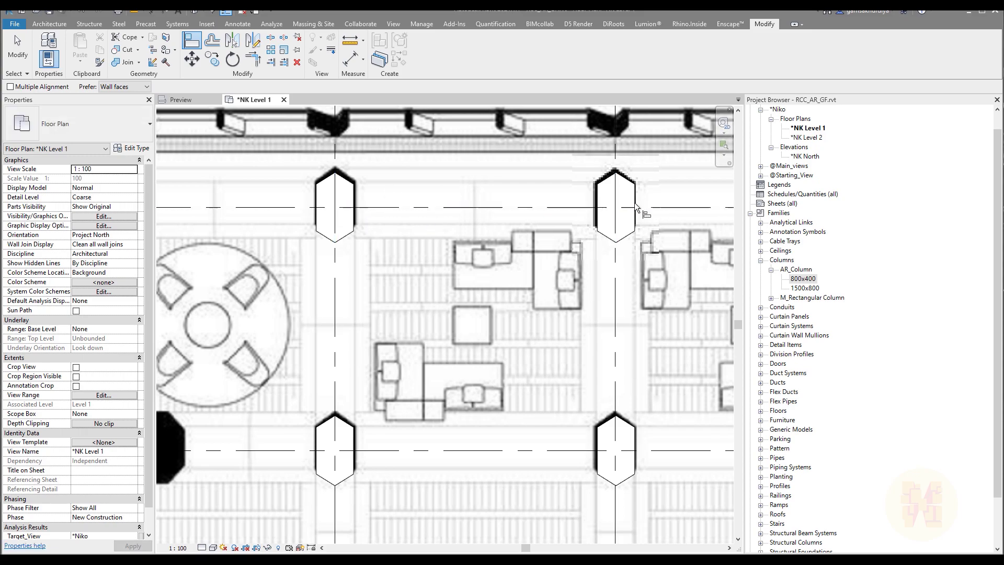
{"action": "middle_click_drag", "start_coordinate": [626, 199], "coordinate": [393, 227]}
{"action": "key", "text": "Escape"}
{"action": "scroll", "coordinate": [392, 232], "scroll_direction": "up", "scroll_amount": 4}
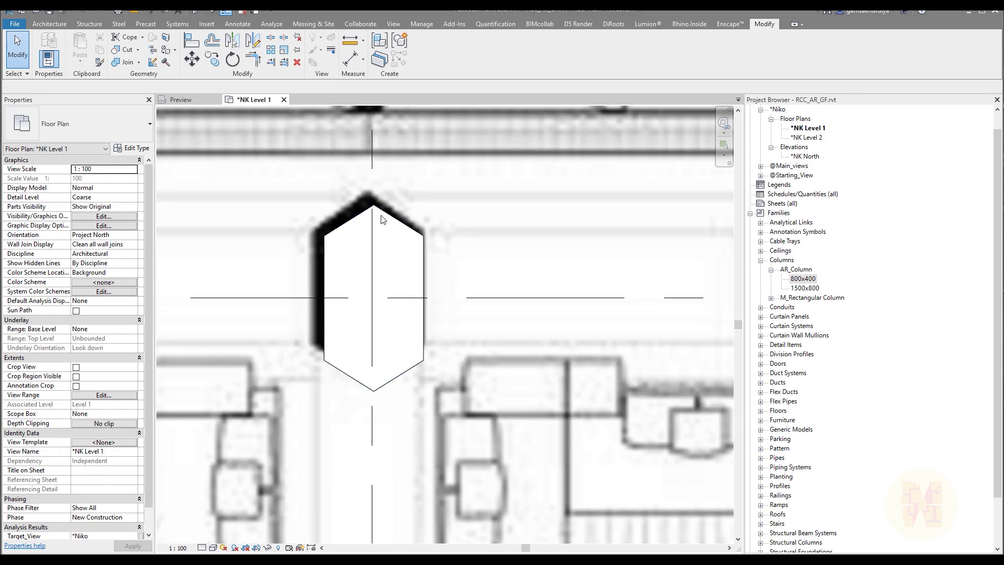
Copy the four columns on grid 3 across to grid 4 with multiple copying enabled
{"action": "scroll", "coordinate": [362, 235], "scroll_direction": "down", "scroll_amount": 5}
{"action": "middle_click_drag", "start_coordinate": [404, 378], "coordinate": [413, 209]}
{"action": "middle_click_drag", "start_coordinate": [440, 313], "coordinate": [466, 170]}
{"action": "mouse_move", "coordinate": [463, 348]}
{"action": "middle_mouse_down"}
{"action": "mouse_move", "coordinate": [461, 192]}
{"action": "mouse_move", "coordinate": [450, 193]}
{"action": "middle_mouse_up"}
{"action": "scroll", "coordinate": [389, 343], "scroll_direction": "down", "scroll_amount": 5}
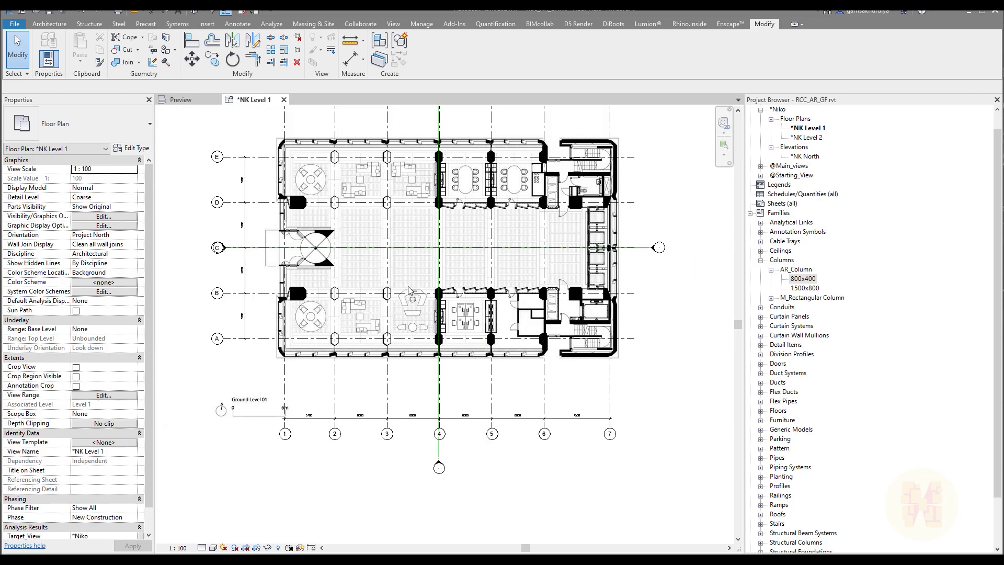
{"action": "scroll", "coordinate": [336, 286], "scroll_direction": "up", "scroll_amount": 5}
{"action": "left_click", "coordinate": [345, 298]}
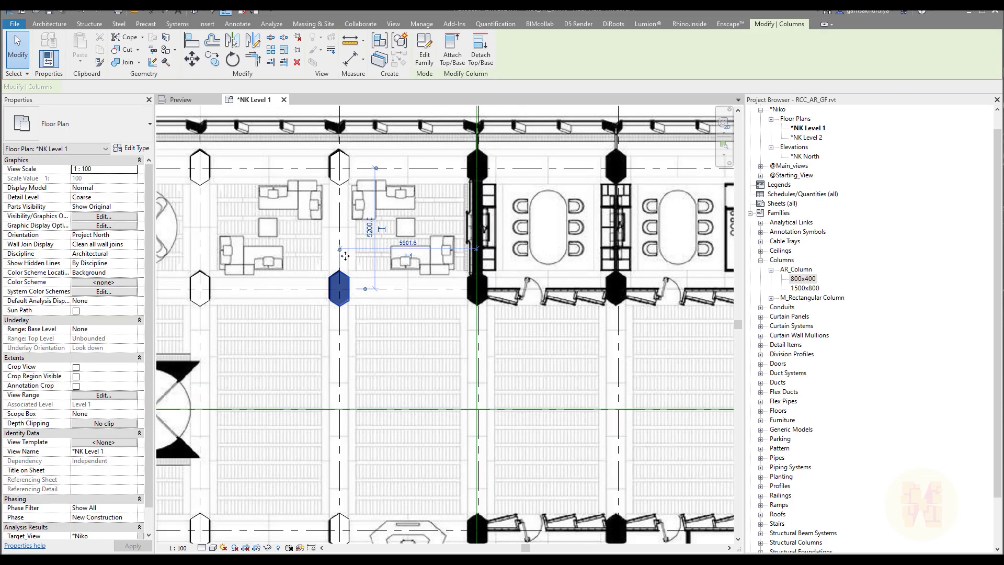
{"action": "left_click", "coordinate": [344, 176], "text": "ctrl"}
{"action": "middle_click_drag", "start_coordinate": [408, 399], "coordinate": [319, 100]}
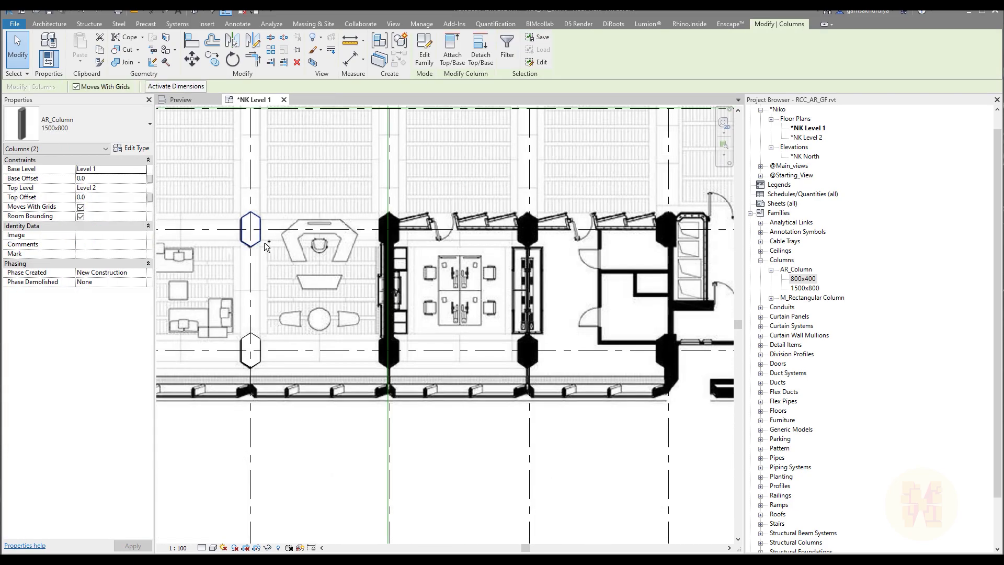
{"action": "left_click", "coordinate": [263, 241], "text": "ctrl"}
{"action": "left_click", "coordinate": [257, 350], "text": "ctrl"}
{"action": "left_click", "coordinate": [218, 66]}
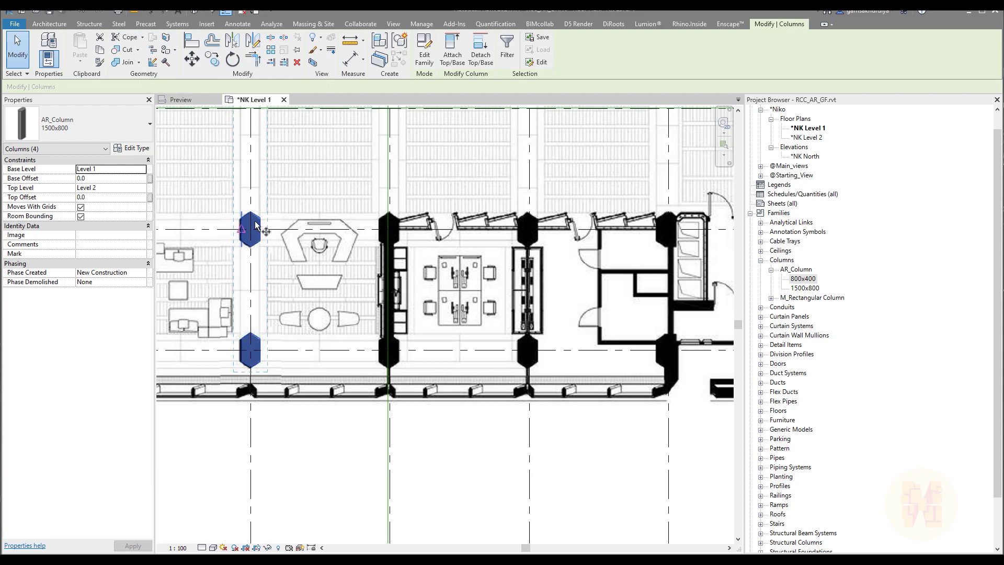
{"action": "scroll", "coordinate": [268, 215], "scroll_direction": "up", "scroll_amount": 3}
{"action": "left_click", "coordinate": [162, 87]}
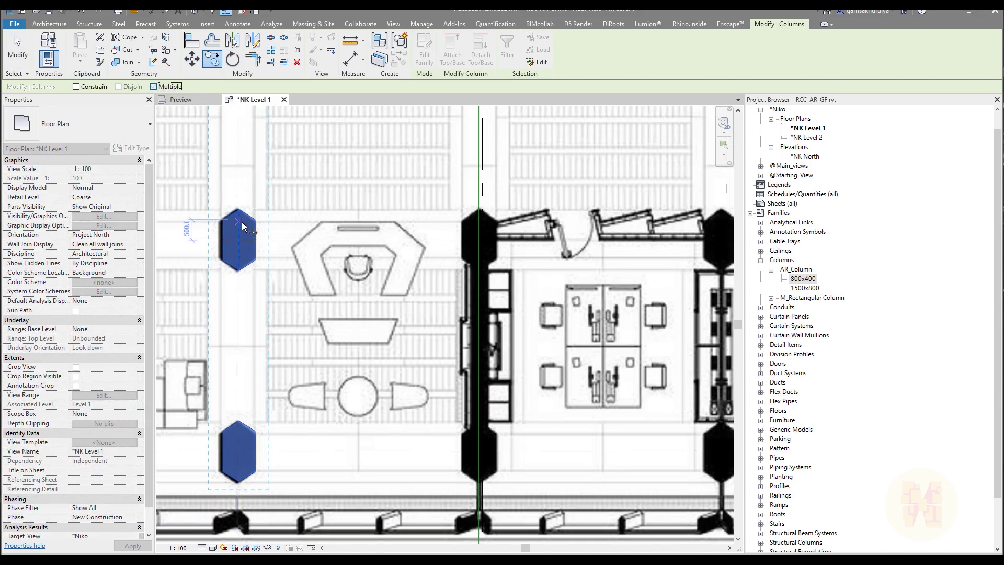
{"action": "left_click", "coordinate": [243, 238]}
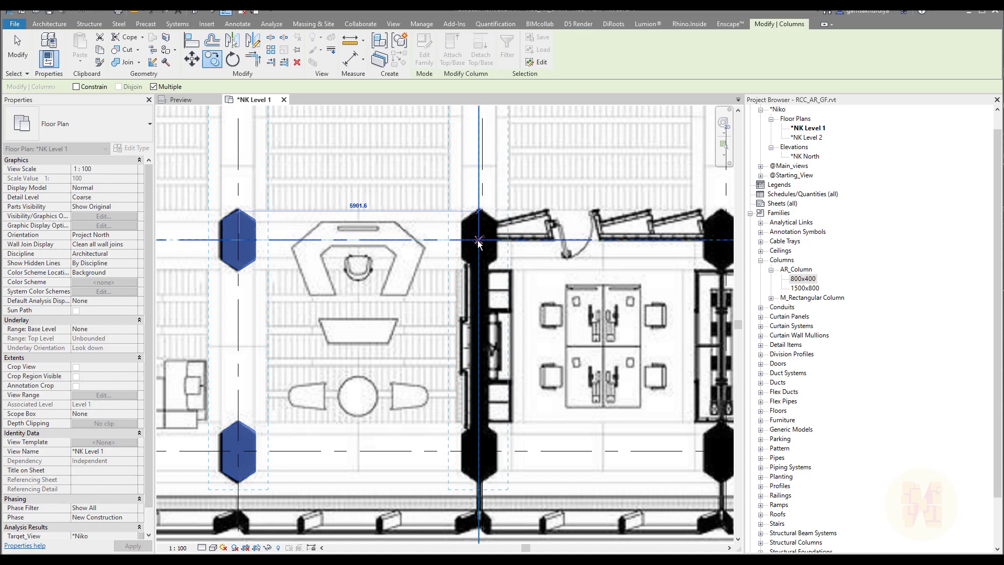
{"action": "left_click", "coordinate": [479, 241]}
Place a second copy of the four grid 3 columns on grid 5 and finish copying
{"action": "middle_click_drag", "start_coordinate": [674, 237], "coordinate": [306, 244]}
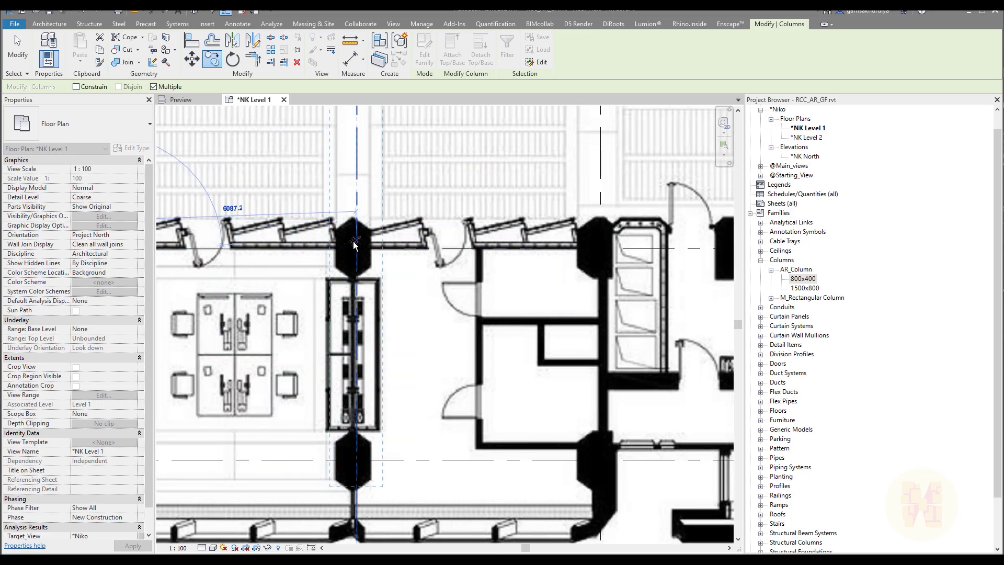
{"action": "left_click", "coordinate": [354, 244]}
{"action": "scroll", "coordinate": [354, 244], "scroll_direction": "down", "scroll_amount": 2}
{"action": "middle_click_drag", "start_coordinate": [398, 242], "coordinate": [433, 381]}
{"action": "scroll", "coordinate": [416, 250], "scroll_direction": "down", "scroll_amount": 3}
{"action": "scroll", "coordinate": [433, 382], "scroll_direction": "down", "scroll_amount": 1}
{"action": "key", "text": "Escape"}
{"action": "key", "text": "Escape"}
Examine the underlay's remaining columns around grids 6 and 7 in the floor plan
{"action": "scroll", "coordinate": [408, 321], "scroll_direction": "down", "scroll_amount": 1}
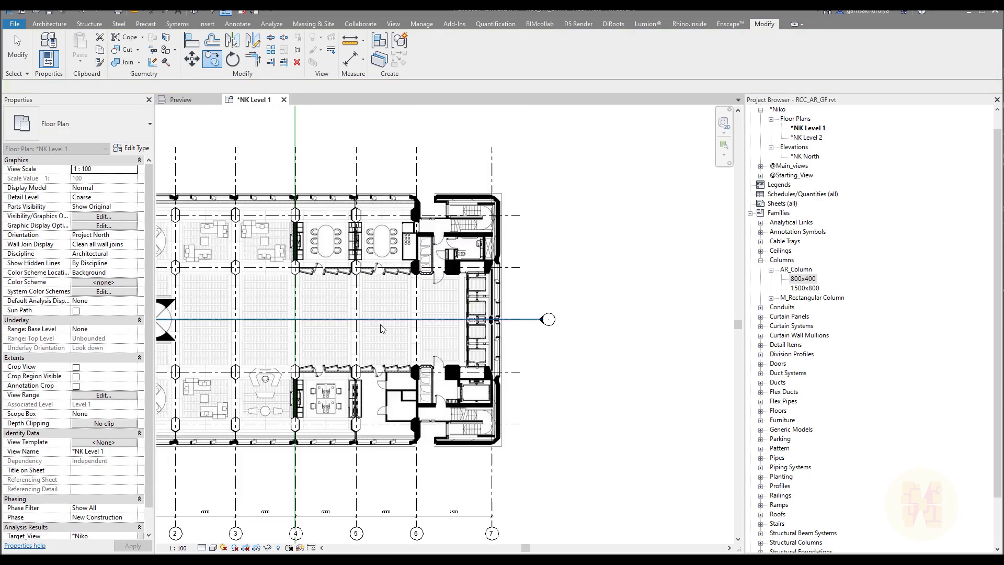
{"action": "scroll", "coordinate": [408, 320], "scroll_direction": "down", "scroll_amount": 1}
{"action": "middle_click_drag", "start_coordinate": [317, 343], "coordinate": [435, 320]}
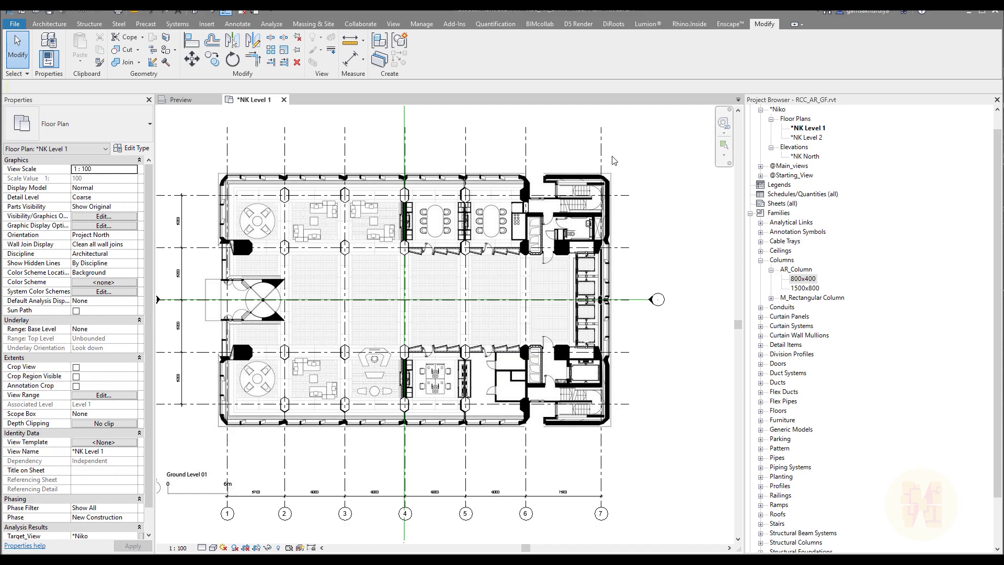
{"action": "scroll", "coordinate": [501, 288], "scroll_direction": "up", "scroll_amount": 6}
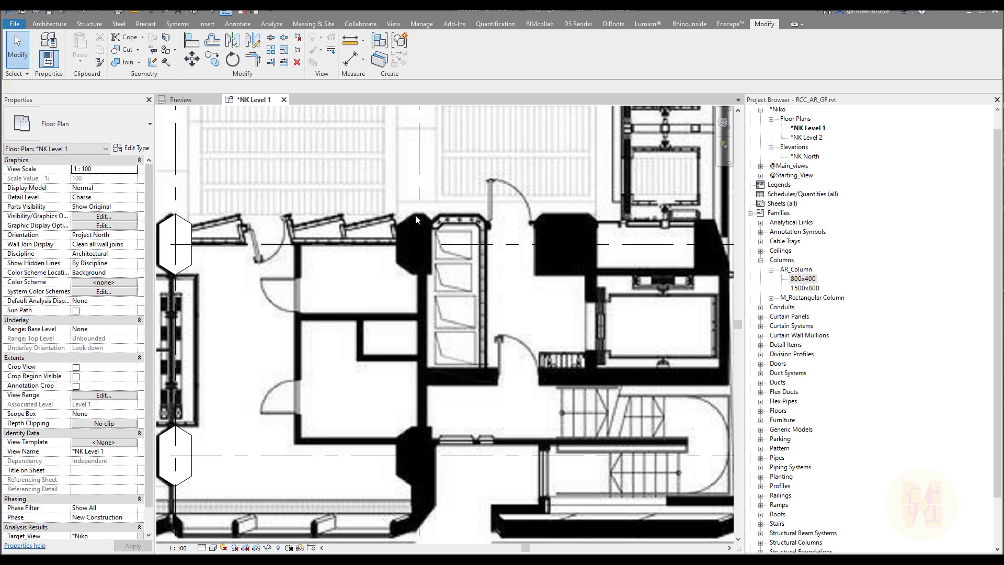
{"action": "middle_click_drag", "start_coordinate": [387, 416], "coordinate": [330, 342]}
{"action": "scroll", "coordinate": [353, 379], "scroll_direction": "down", "scroll_amount": 4}
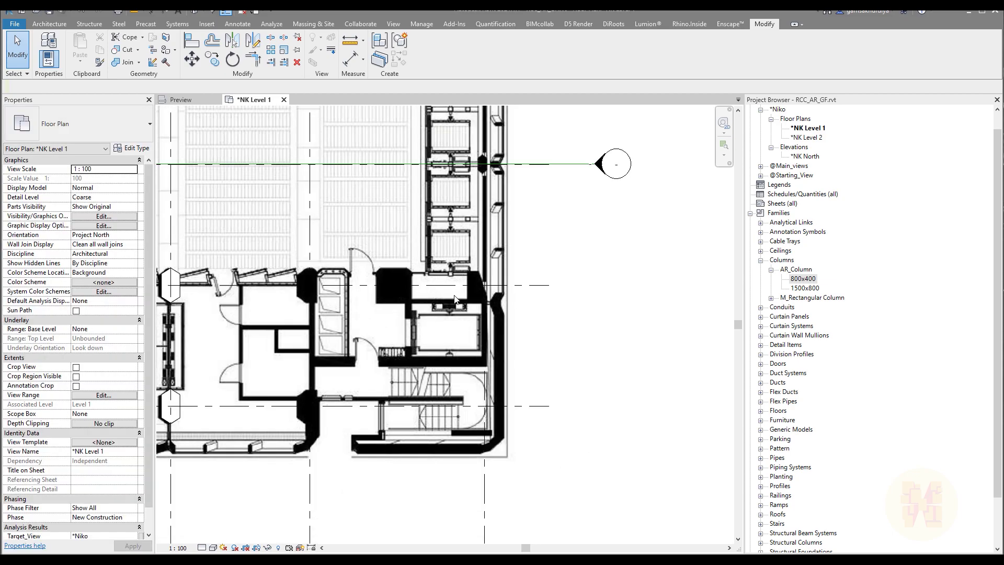
{"action": "middle_click_drag", "start_coordinate": [443, 260], "coordinate": [477, 330]}
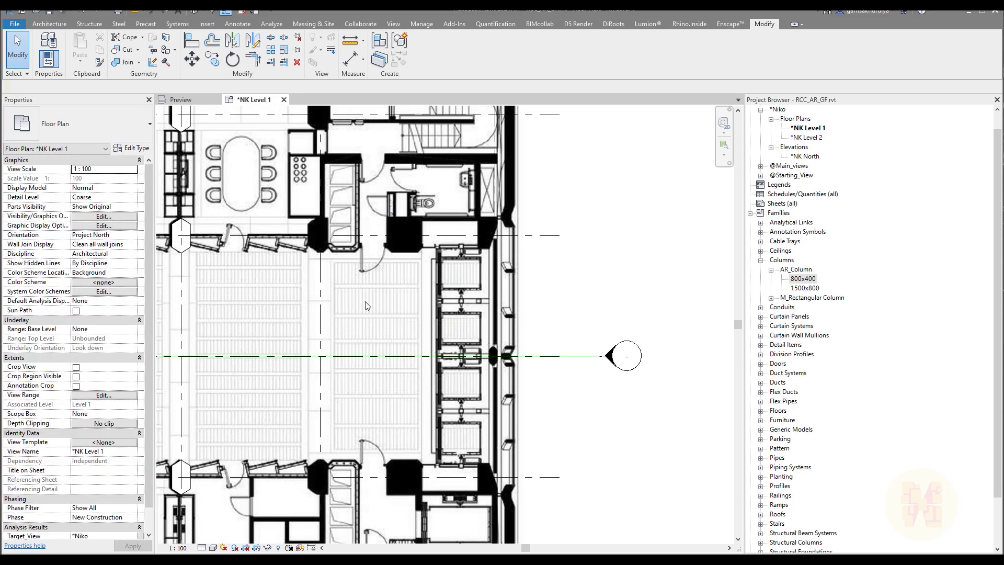
{"action": "middle_click_drag", "start_coordinate": [381, 312], "coordinate": [413, 314]}
{"action": "middle_click_drag", "start_coordinate": [313, 253], "coordinate": [387, 265]}
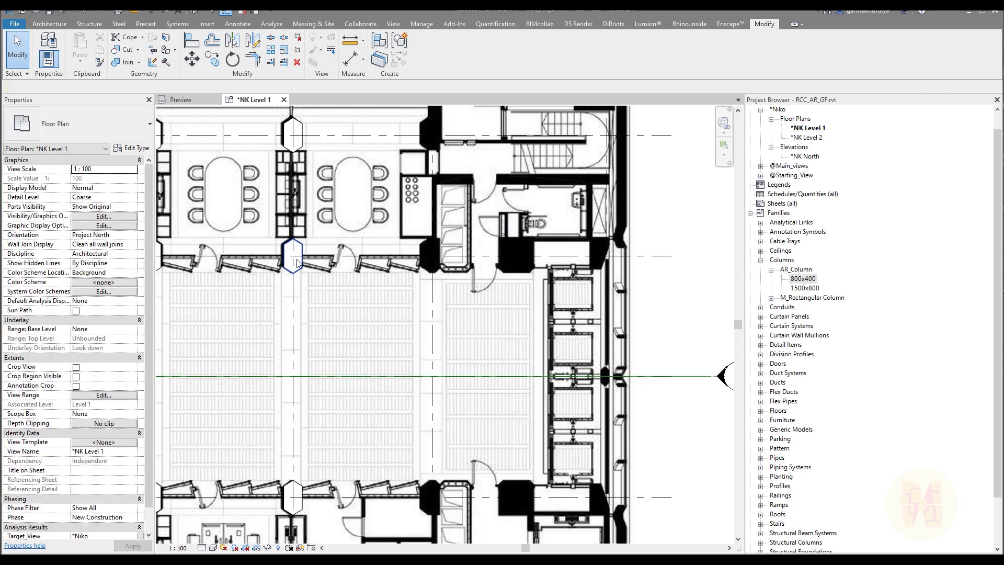
Copy the column at grids 5 and D to the intersection of grids 7 and C
{"action": "left_click", "coordinate": [294, 255]}
{"action": "scroll", "coordinate": [237, 163], "scroll_direction": "up", "scroll_amount": 2}
{"action": "left_click", "coordinate": [216, 65]}
{"action": "scroll", "coordinate": [271, 241], "scroll_direction": "up", "scroll_amount": 3}
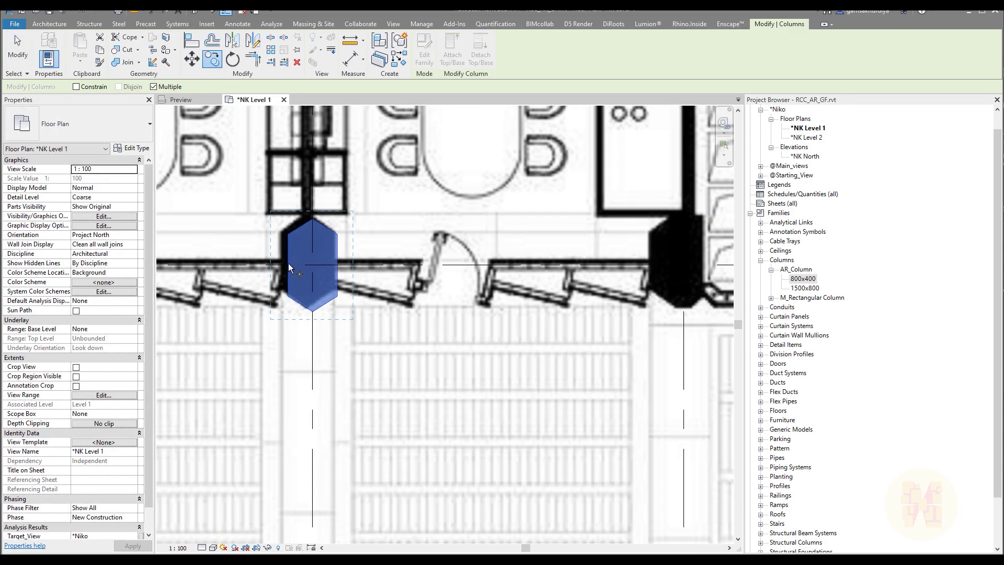
{"action": "left_click", "coordinate": [312, 265]}
{"action": "scroll", "coordinate": [329, 278], "scroll_direction": "down", "scroll_amount": 4}
{"action": "middle_click_drag", "start_coordinate": [717, 351], "coordinate": [386, 250]}
{"action": "scroll", "coordinate": [386, 250], "scroll_direction": "up", "scroll_amount": 2}
{"action": "scroll", "coordinate": [382, 351], "scroll_direction": "up", "scroll_amount": 2}
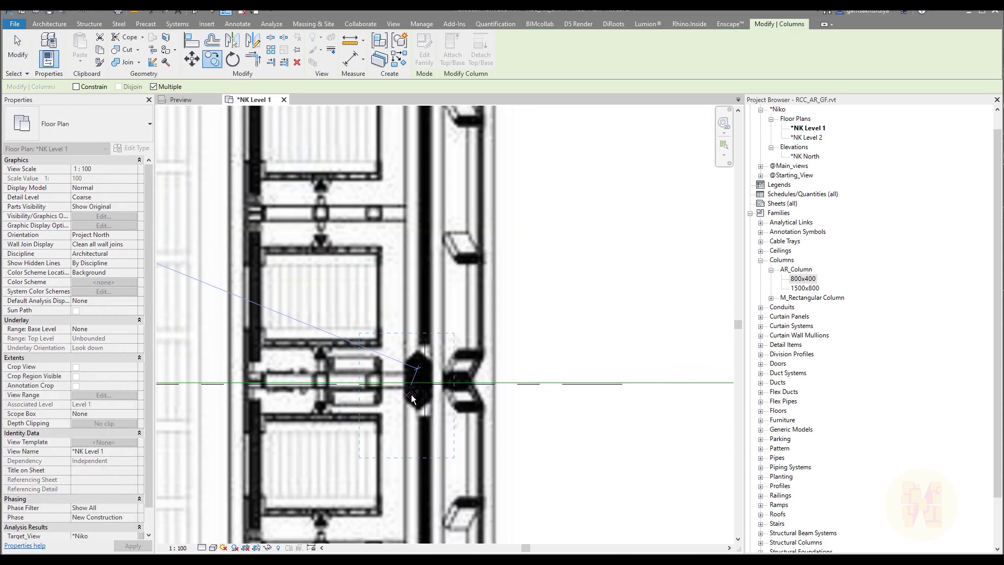
{"action": "left_click", "coordinate": [417, 384]}
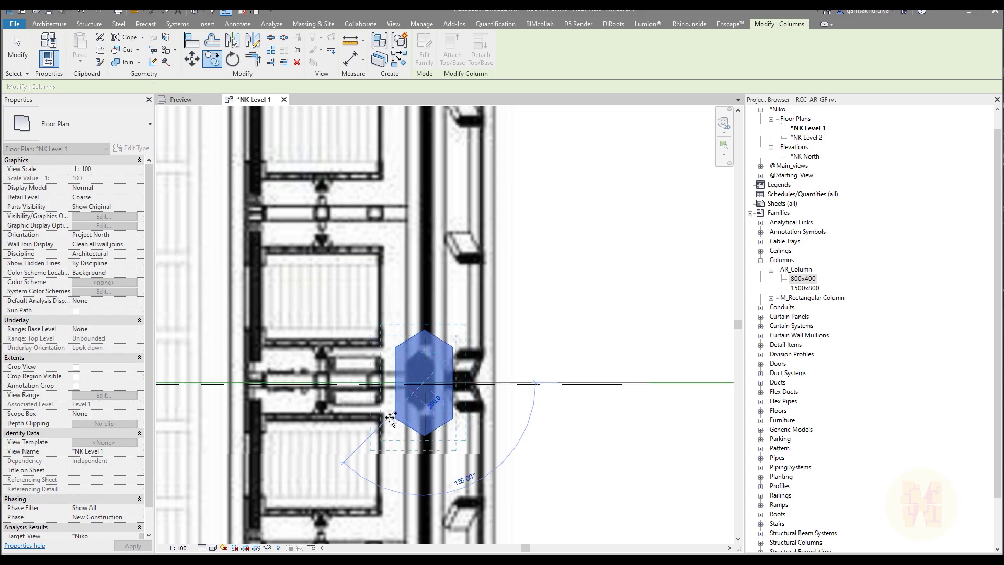
{"action": "key", "text": "Escape"}
{"action": "key", "text": "Escape"}
Change the column at grids 7 and C to the AR_Column type 800x400
{"action": "left_click", "coordinate": [455, 417]}
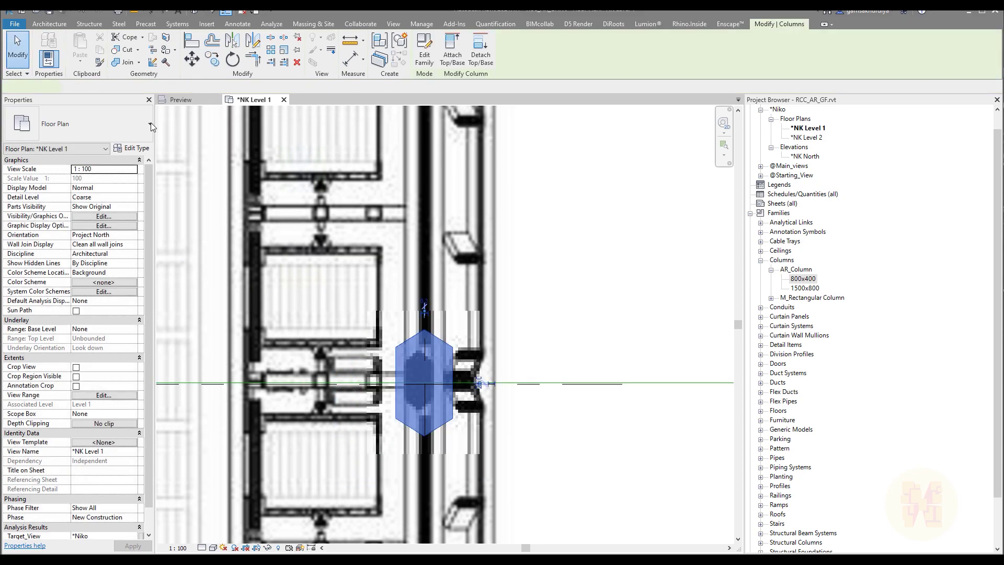
{"action": "left_click", "coordinate": [104, 125]}
{"action": "left_click", "coordinate": [35, 182]}
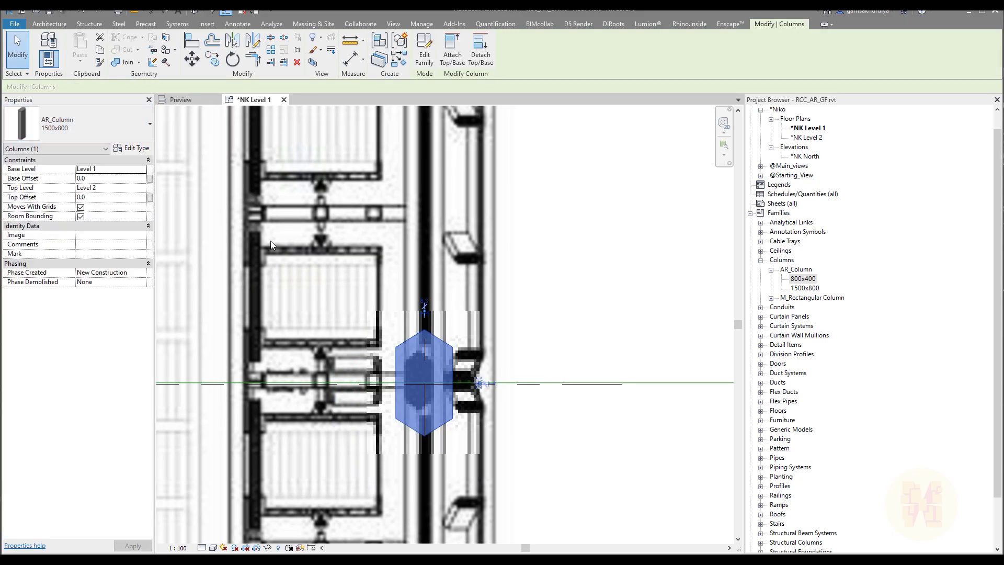
{"action": "scroll", "coordinate": [413, 366], "scroll_direction": "down", "scroll_amount": 3}
{"action": "scroll", "coordinate": [434, 366], "scroll_direction": "up", "scroll_amount": 4}
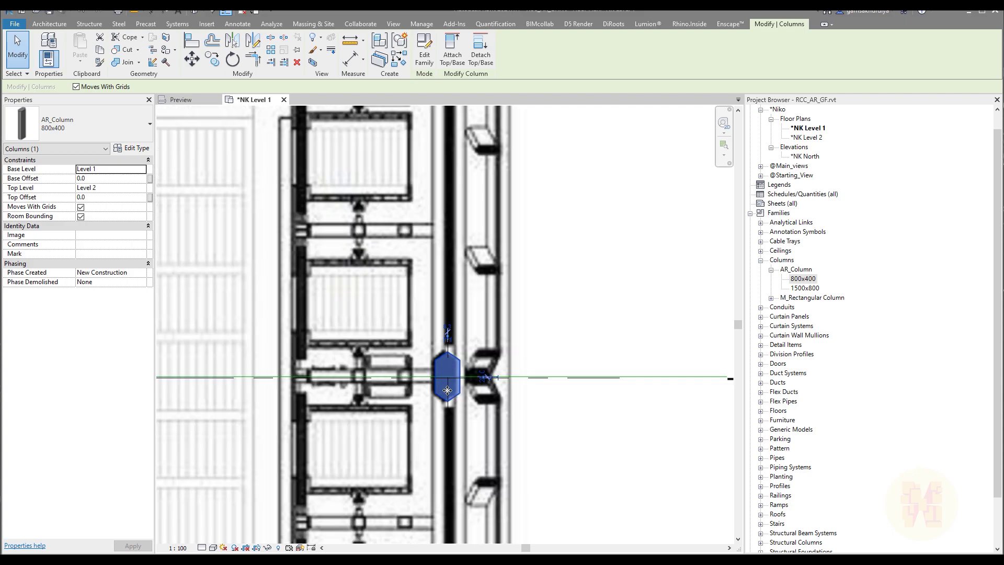
{"action": "left_click", "coordinate": [212, 61]}
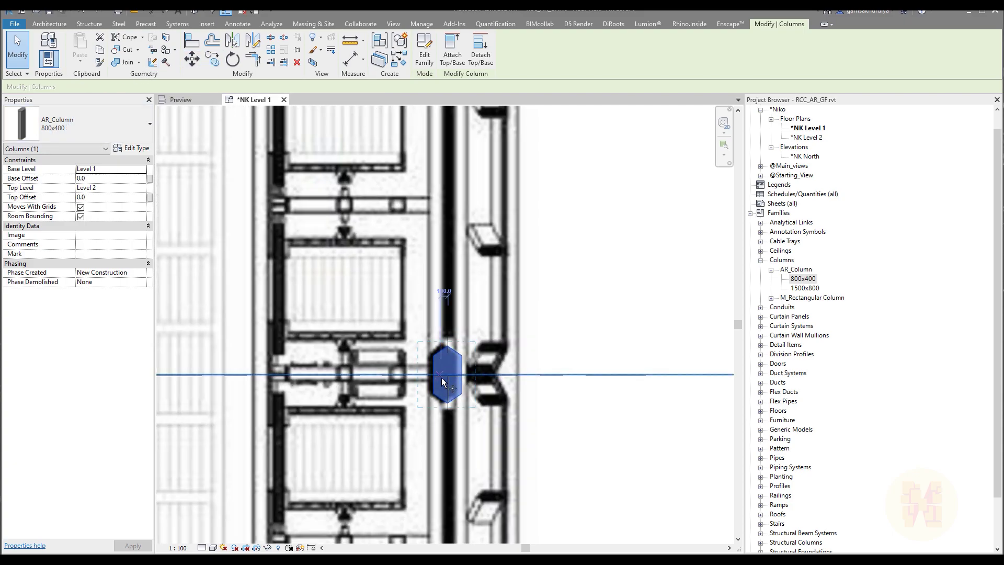
{"action": "scroll", "coordinate": [451, 377], "scroll_direction": "up", "scroll_amount": 1}
{"action": "scroll", "coordinate": [451, 376], "scroll_direction": "up", "scroll_amount": 3}
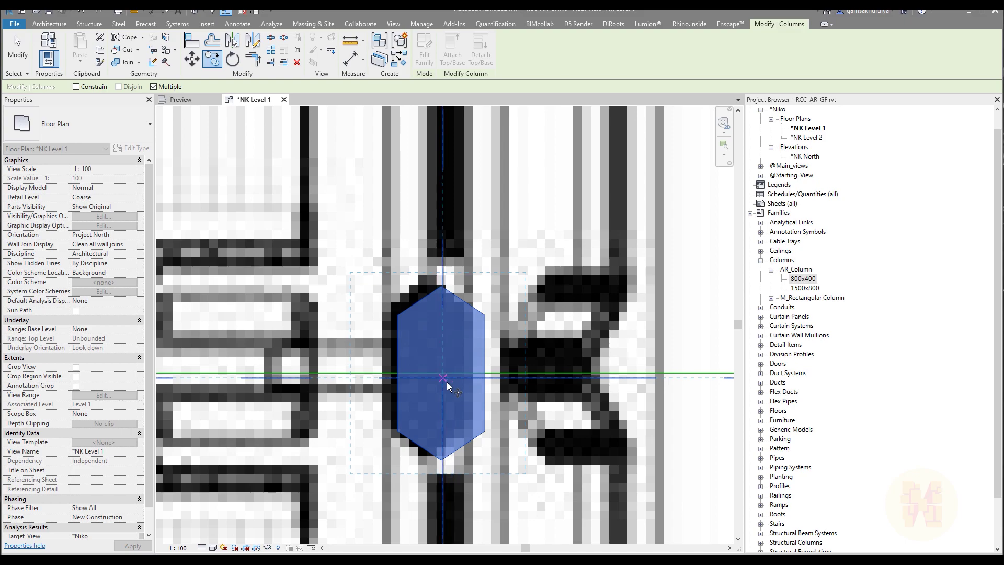
{"action": "left_click", "coordinate": [444, 378]}
{"action": "key", "text": "Escape"}
{"action": "key", "text": "Escape"}
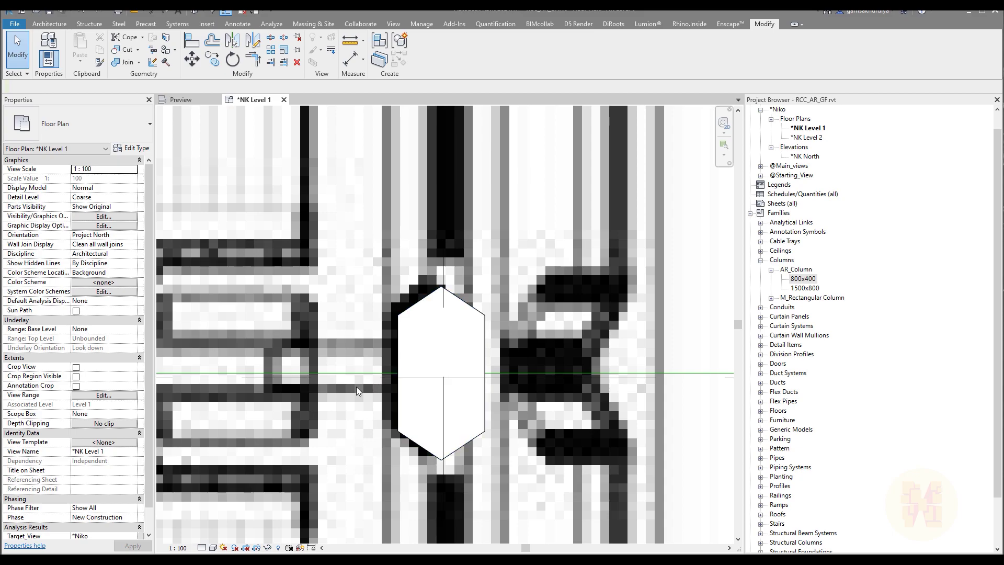
Align the centre of the 800x400 column with grid lines C and 7
{"action": "key", "text": "a"}
{"action": "key", "text": "l"}
{"action": "left_click", "coordinate": [286, 378]}
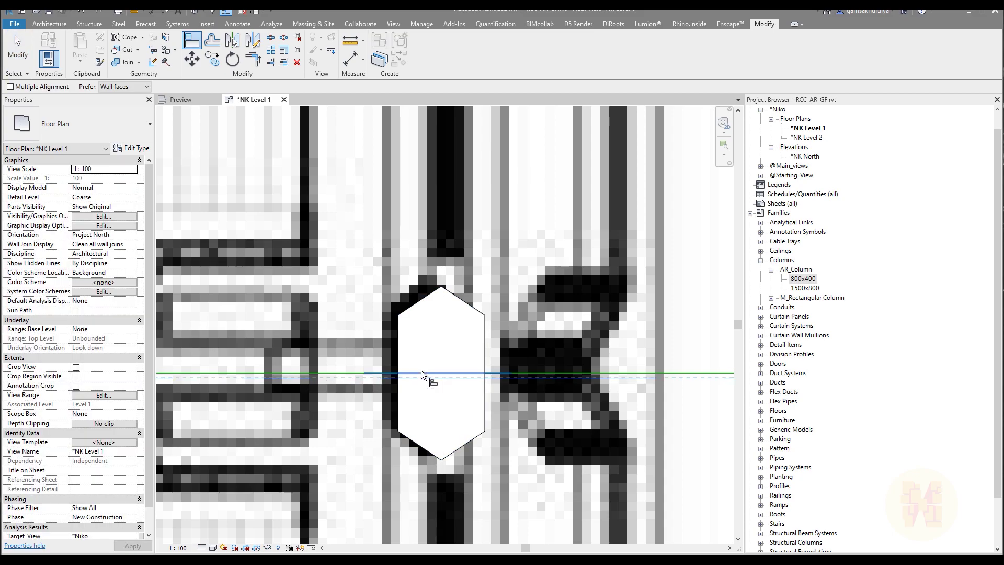
{"action": "left_click", "coordinate": [421, 373]}
{"action": "left_click", "coordinate": [441, 317]}
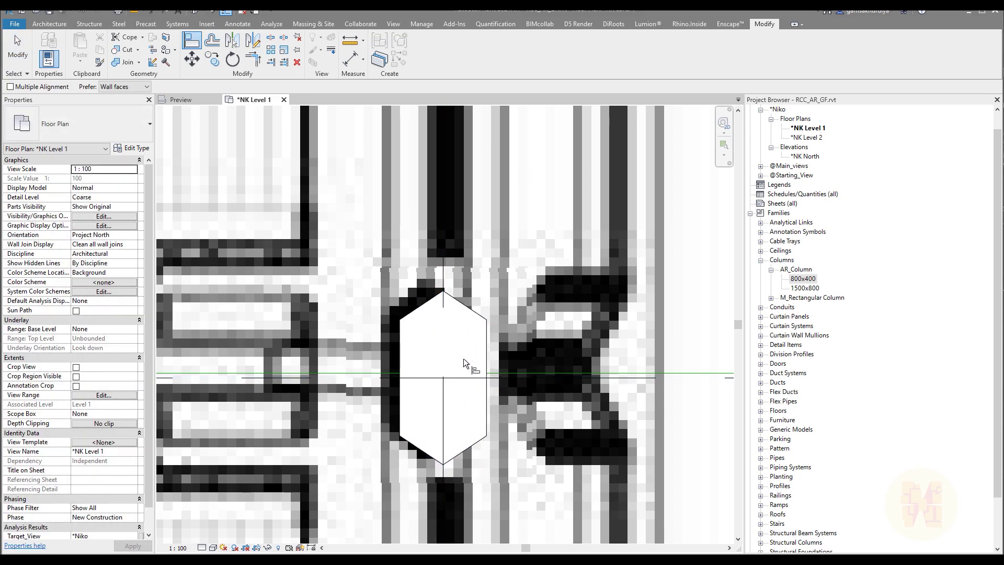
{"action": "key", "text": "Escape"}
Delete the horizontal green reference line along grid C and the vertical one along grid 4
{"action": "left_click", "coordinate": [381, 370]}
{"action": "scroll", "coordinate": [387, 358], "scroll_direction": "down", "scroll_amount": 4}
{"action": "scroll", "coordinate": [391, 356], "scroll_direction": "down", "scroll_amount": 3}
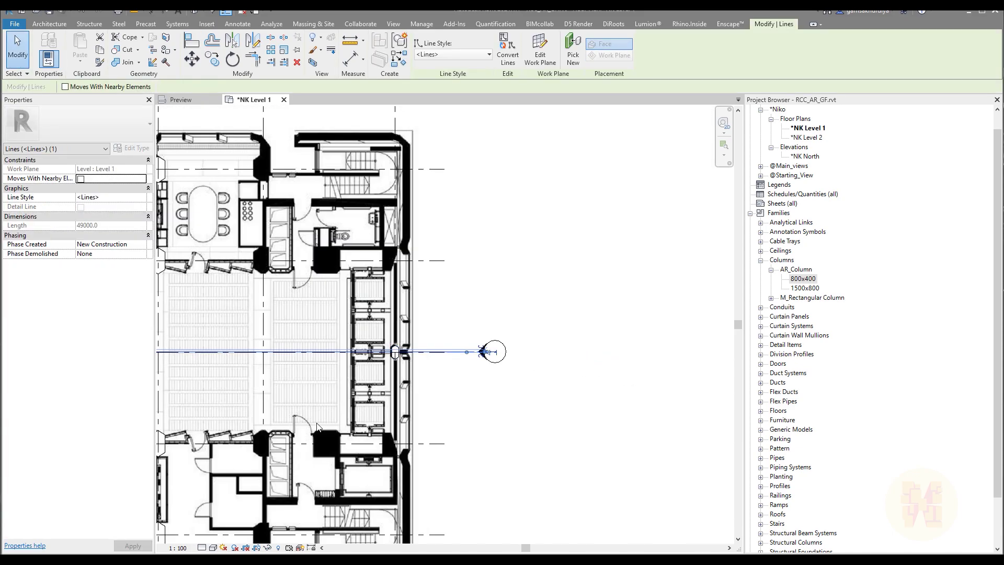
{"action": "scroll", "coordinate": [472, 350], "scroll_direction": "up", "scroll_amount": 2}
{"action": "key", "text": "Delete"}
{"action": "scroll", "coordinate": [371, 332], "scroll_direction": "up", "scroll_amount": 4}
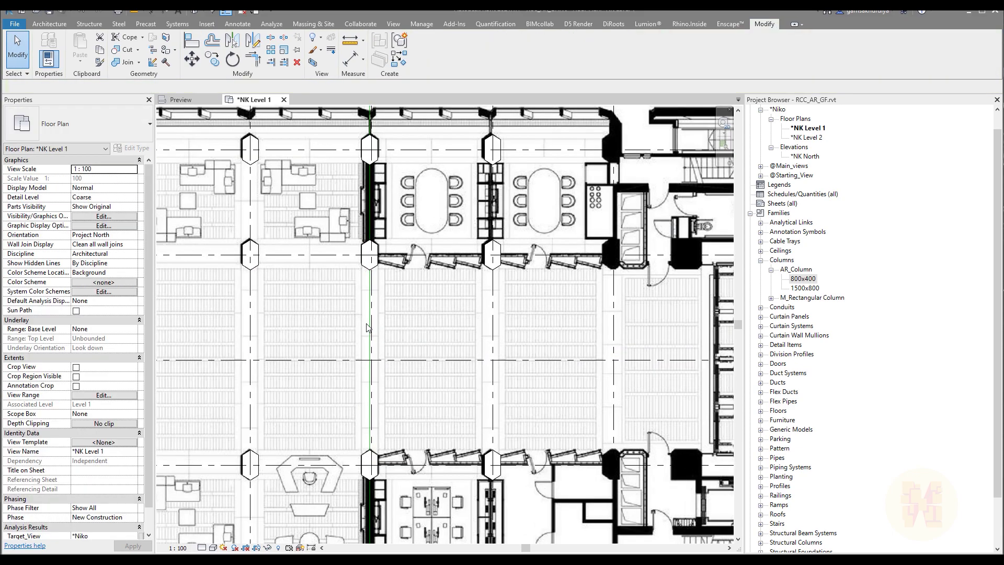
{"action": "left_click", "coordinate": [370, 333]}
{"action": "key", "text": "Delete"}
{"action": "scroll", "coordinate": [372, 333], "scroll_direction": "down", "scroll_amount": 5}
{"action": "middle_click_drag", "start_coordinate": [527, 351], "coordinate": [380, 342]}
{"action": "scroll", "coordinate": [435, 343], "scroll_direction": "up", "scroll_amount": 4}
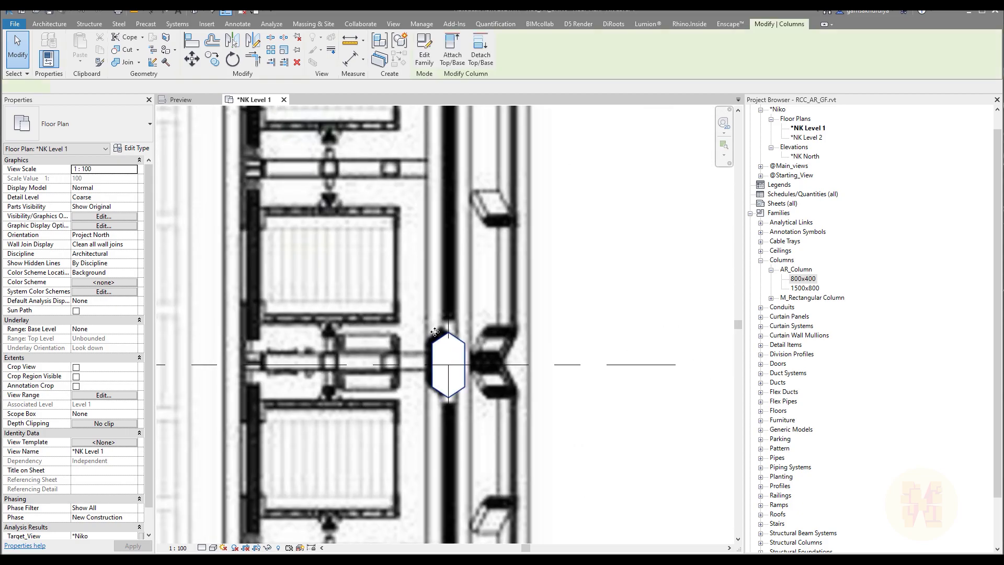
{"action": "left_click", "coordinate": [438, 344]}
{"action": "key", "text": "r"}
{"action": "key", "text": "o"}
{"action": "left_click", "coordinate": [558, 365]}
{"action": "left_click", "coordinate": [479, 338]}
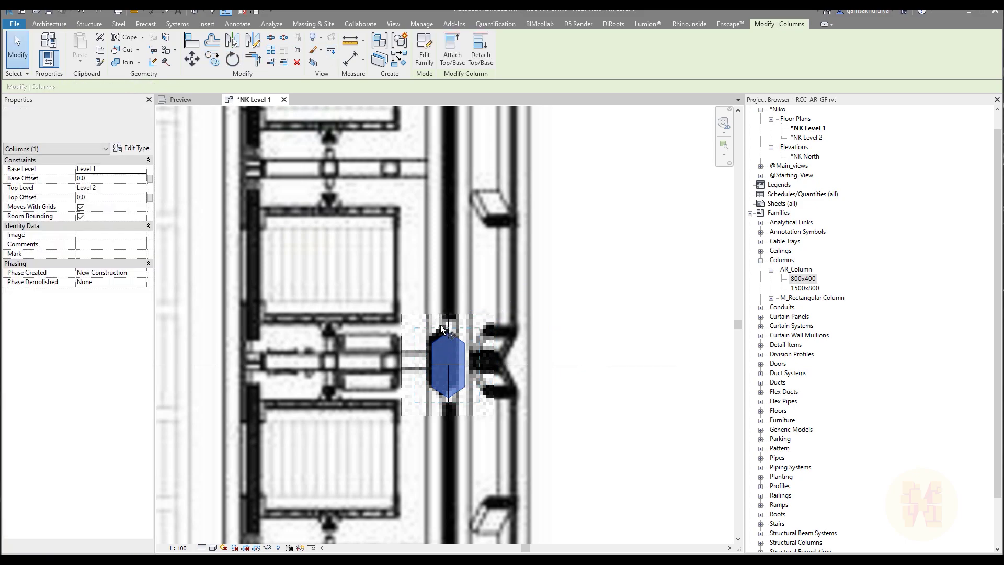
{"action": "key", "text": "c"}
{"action": "key", "text": "o"}
{"action": "scroll", "coordinate": [448, 364], "scroll_direction": "up", "scroll_amount": 3}
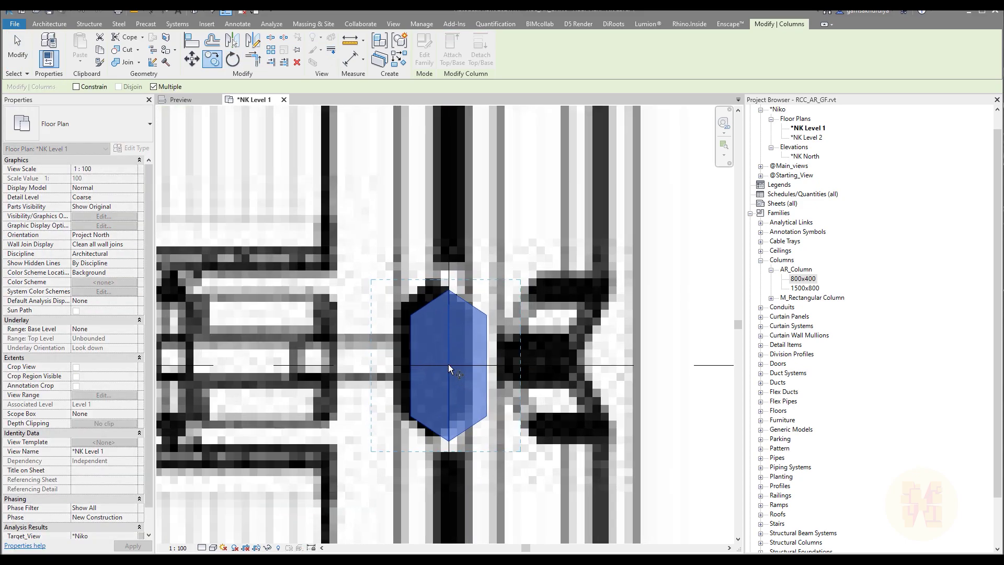
{"action": "left_click", "coordinate": [446, 365]}
{"action": "scroll", "coordinate": [494, 333], "scroll_direction": "down", "scroll_amount": 3}
{"action": "scroll", "coordinate": [495, 333], "scroll_direction": "down", "scroll_amount": 4}
{"action": "scroll", "coordinate": [286, 241], "scroll_direction": "up", "scroll_amount": 5}
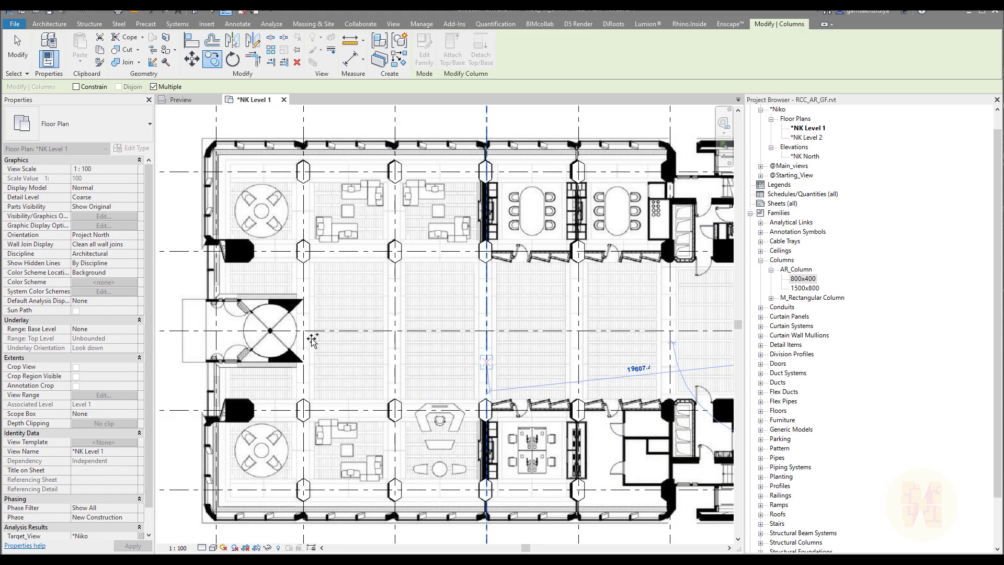
{"action": "scroll", "coordinate": [284, 324], "scroll_direction": "down", "scroll_amount": 3}
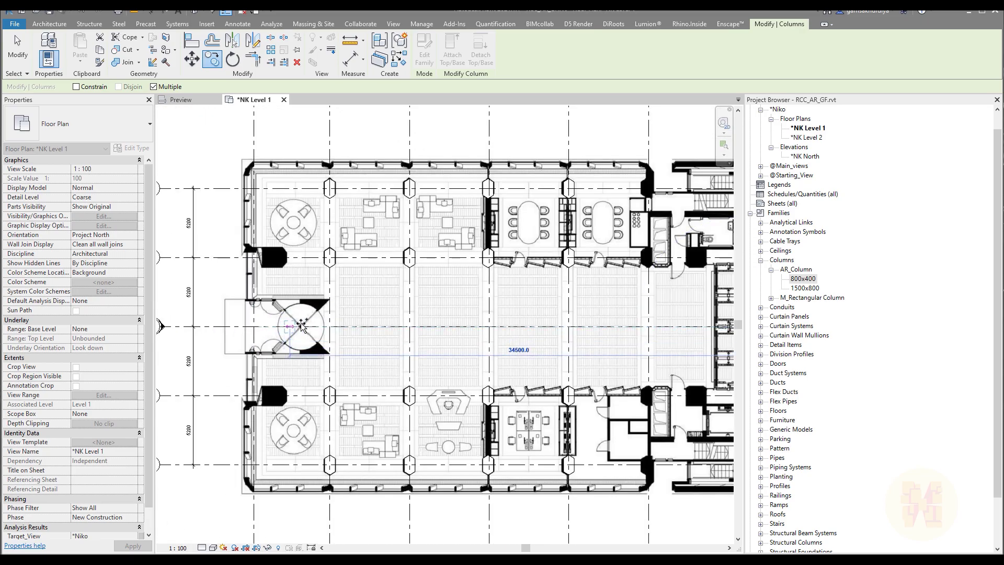
{"action": "key", "text": "Escape"}
{"action": "key", "text": "Escape"}
Inspect the placed columns in the default 3D view and return to the *NK Level 1 floor plan
{"action": "middle_click_drag", "start_coordinate": [656, 313], "coordinate": [439, 308]}
{"action": "middle_click_drag", "start_coordinate": [569, 337], "coordinate": [642, 297]}
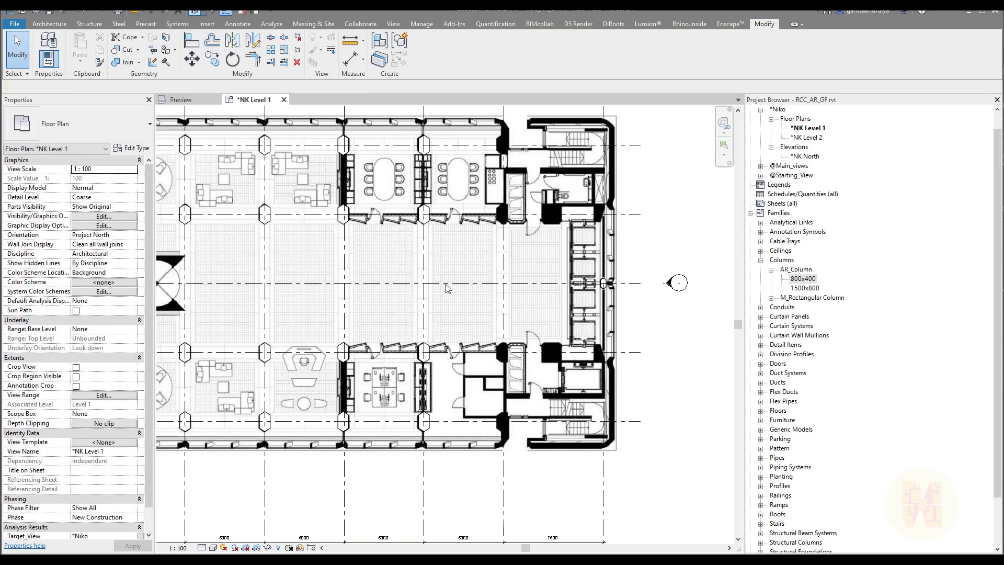
{"action": "key", "text": "3"}
{"action": "key", "text": "d"}
{"action": "middle_click_drag", "start_coordinate": [495, 376], "coordinate": [529, 304], "text": "shift"}
{"action": "scroll", "coordinate": [394, 410], "scroll_direction": "up", "scroll_amount": 5}
{"action": "middle_click_drag", "start_coordinate": [444, 460], "coordinate": [345, 457], "text": "shift"}
{"action": "scroll", "coordinate": [338, 439], "scroll_direction": "up", "scroll_amount": 3}
{"action": "scroll", "coordinate": [276, 387], "scroll_direction": "down", "scroll_amount": 4}
{"action": "middle_click_drag", "start_coordinate": [482, 470], "coordinate": [335, 141], "text": "shift"}
{"action": "left_click", "coordinate": [253, 100]}
Examine the underlay's column positions along grid 6, from grid A up to grid E
{"action": "scroll", "coordinate": [398, 188], "scroll_direction": "down", "scroll_amount": 3}
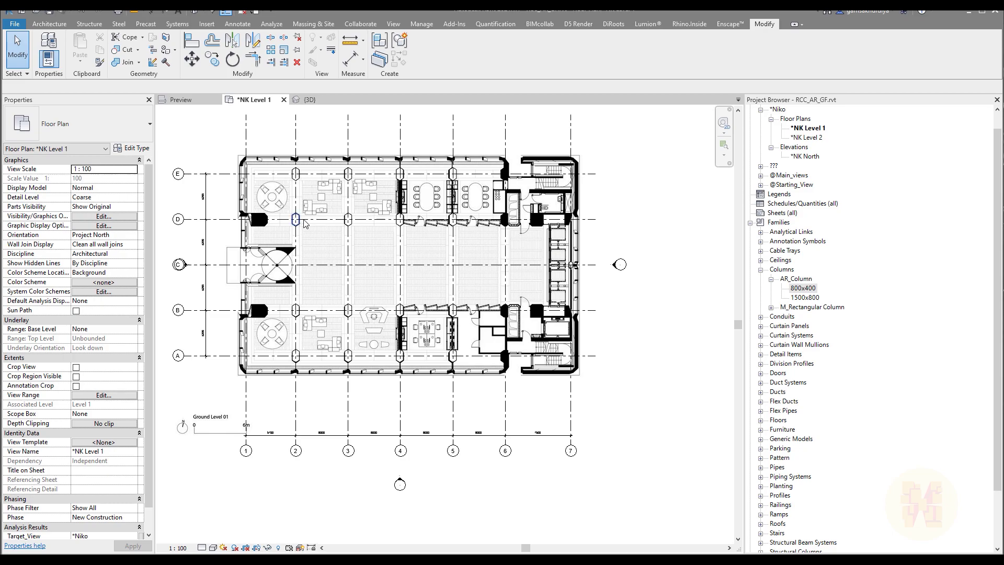
{"action": "scroll", "coordinate": [380, 253], "scroll_direction": "up", "scroll_amount": 3}
{"action": "middle_click_drag", "start_coordinate": [517, 334], "coordinate": [462, 320]}
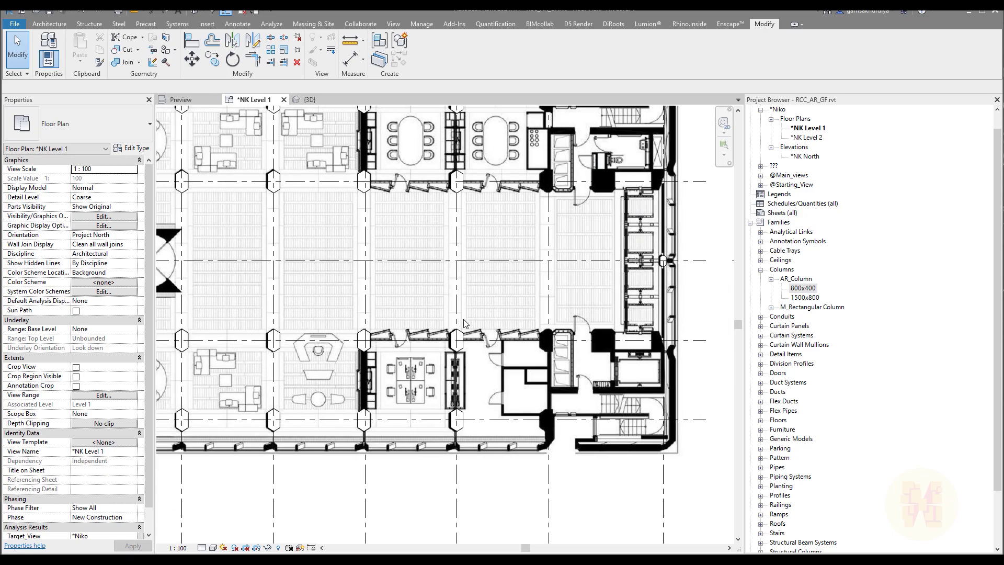
{"action": "scroll", "coordinate": [597, 403], "scroll_direction": "up", "scroll_amount": 2}
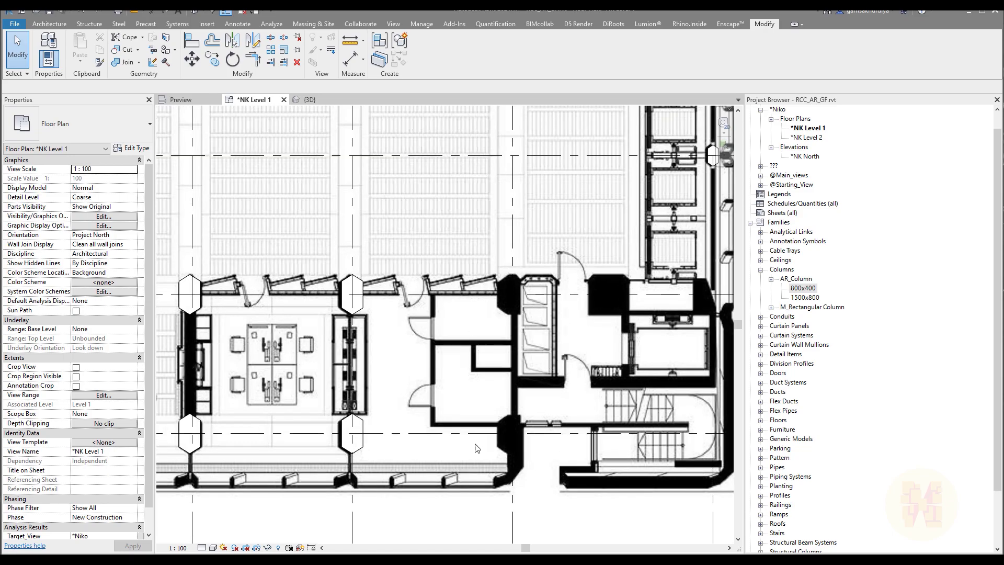
{"action": "scroll", "coordinate": [526, 325], "scroll_direction": "down", "scroll_amount": 5}
{"action": "scroll", "coordinate": [504, 243], "scroll_direction": "up", "scroll_amount": 3}
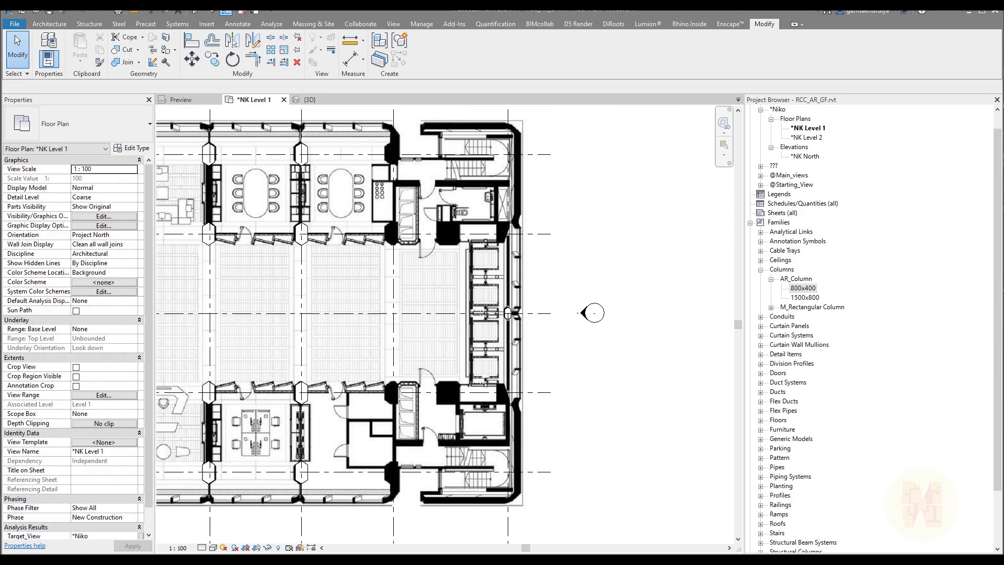
{"action": "left_click_drag", "start_coordinate": [398, 431], "coordinate": [410, 494]}
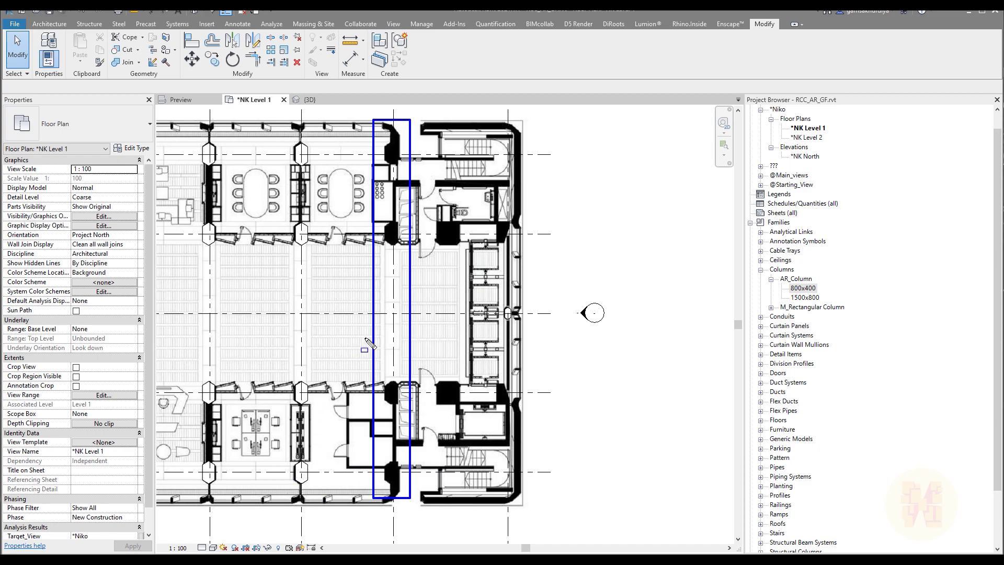
{"action": "key", "text": "Escape"}
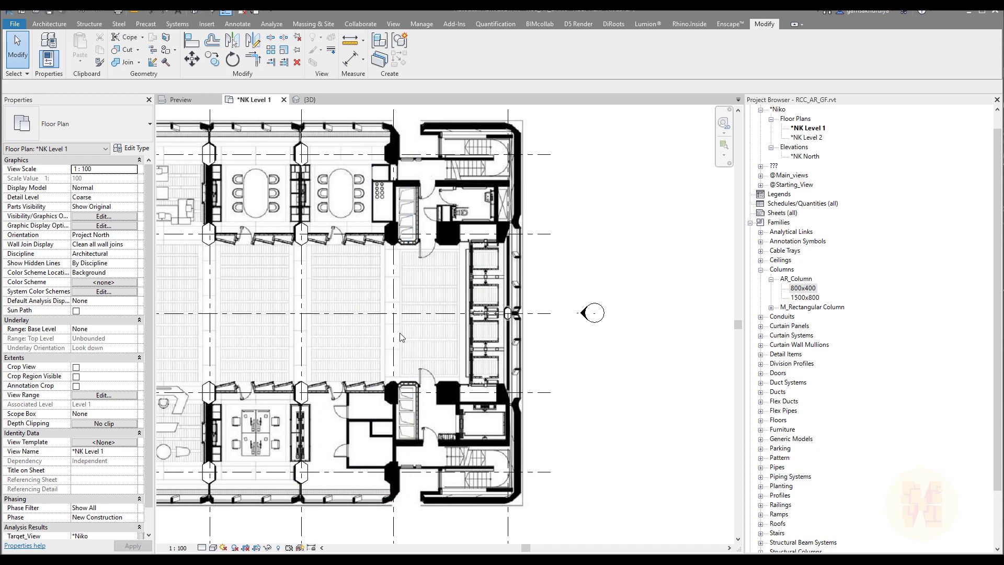